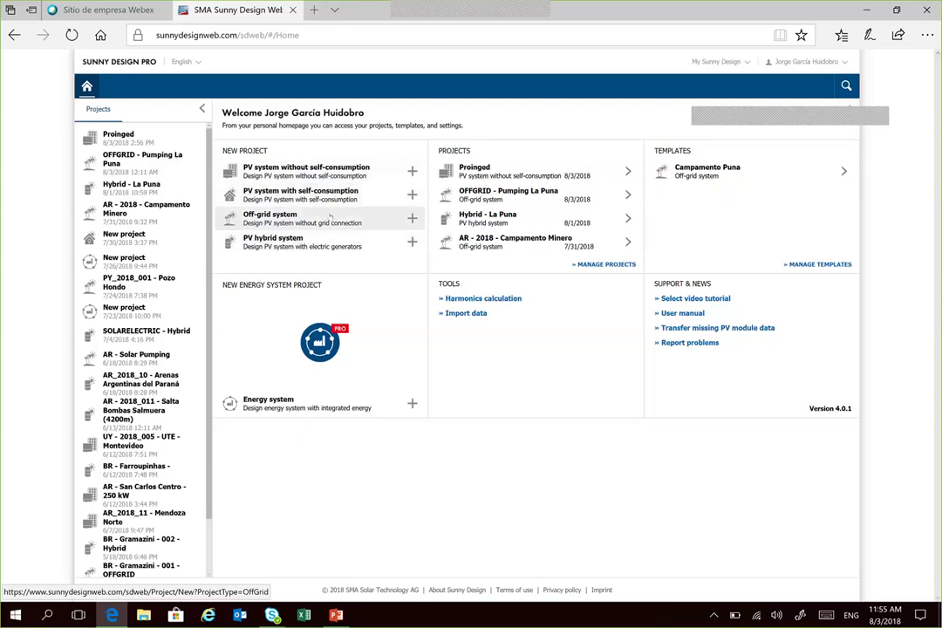
Step: Create a new off-grid system project located in Neuquén, Argentina, accepting the location's recommended PV array orientation values
click(331, 217)
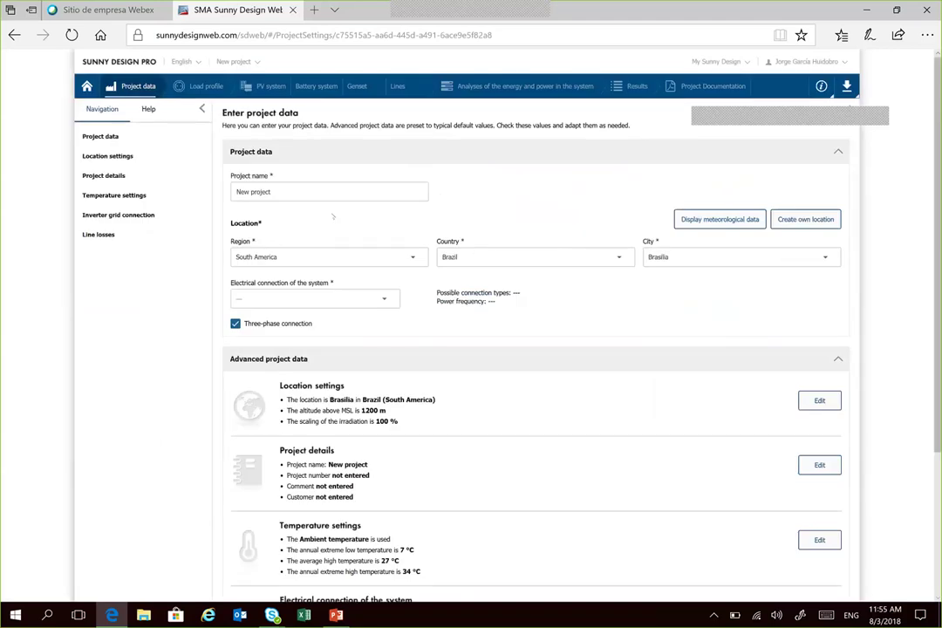
click(527, 256)
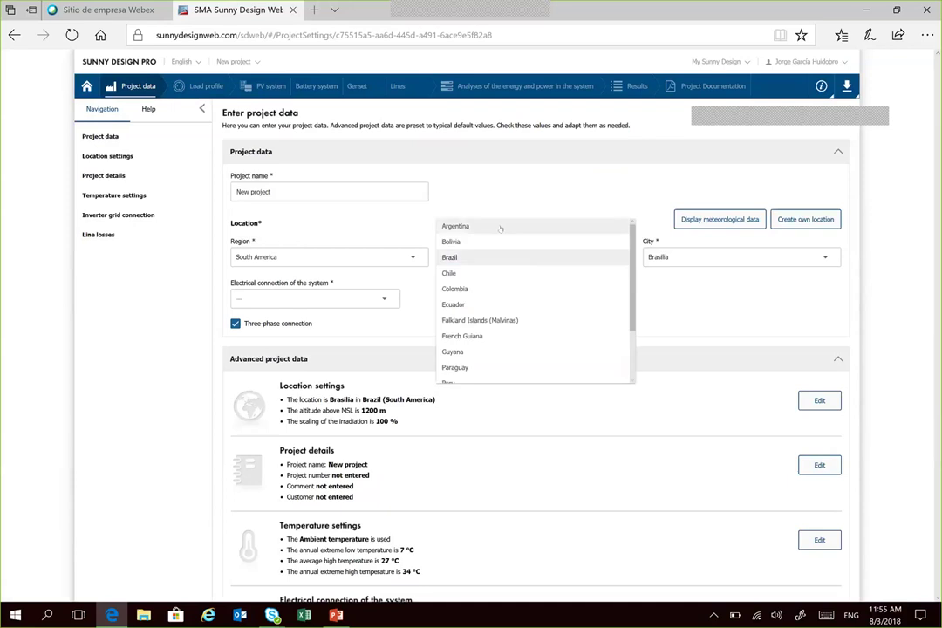
click(500, 227)
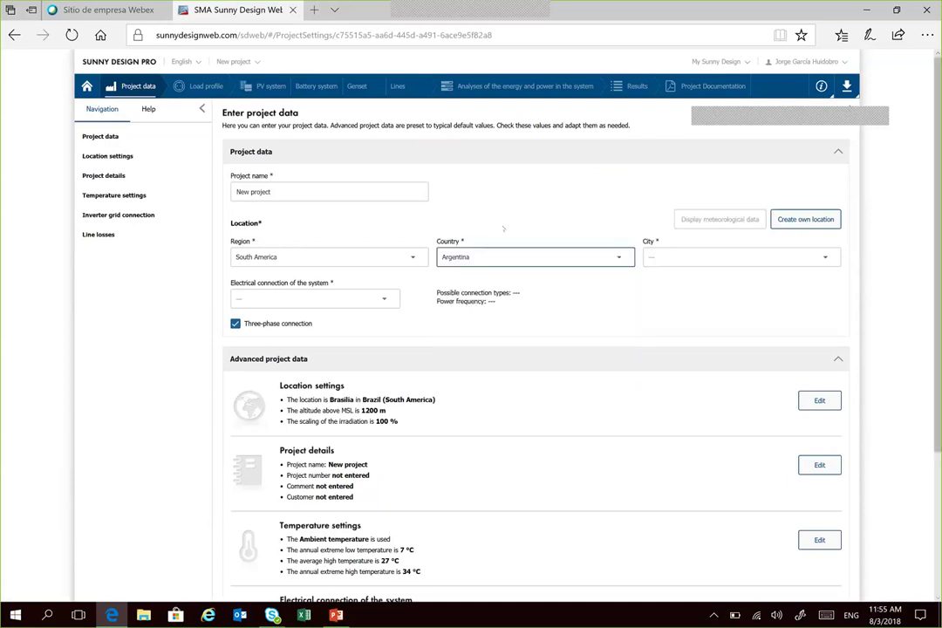
click(737, 258)
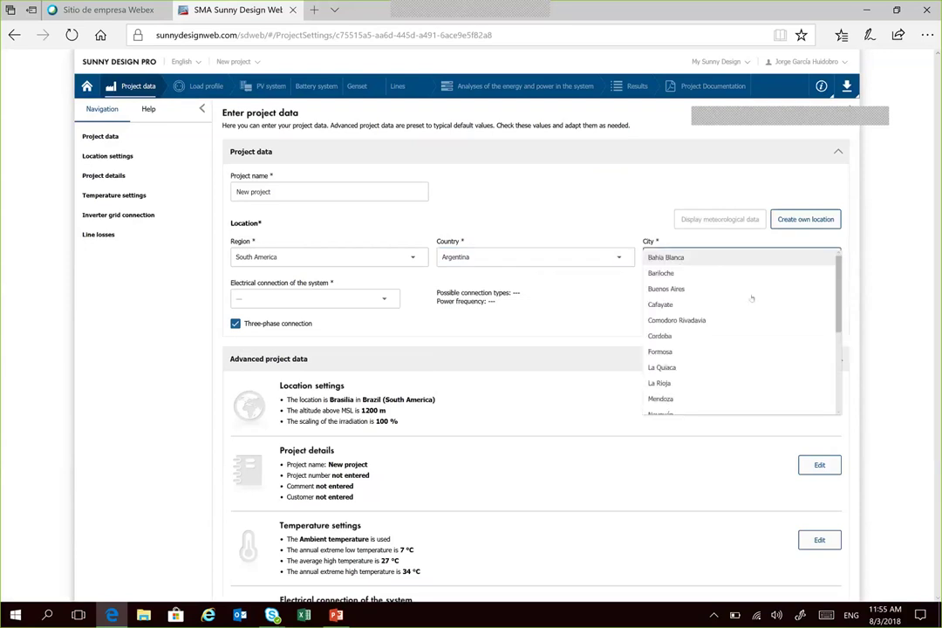
mouse_move(837, 302)
mouse_down()
mouse_move(844, 336)
mouse_move(829, 400)
mouse_move(841, 322)
mouse_up()
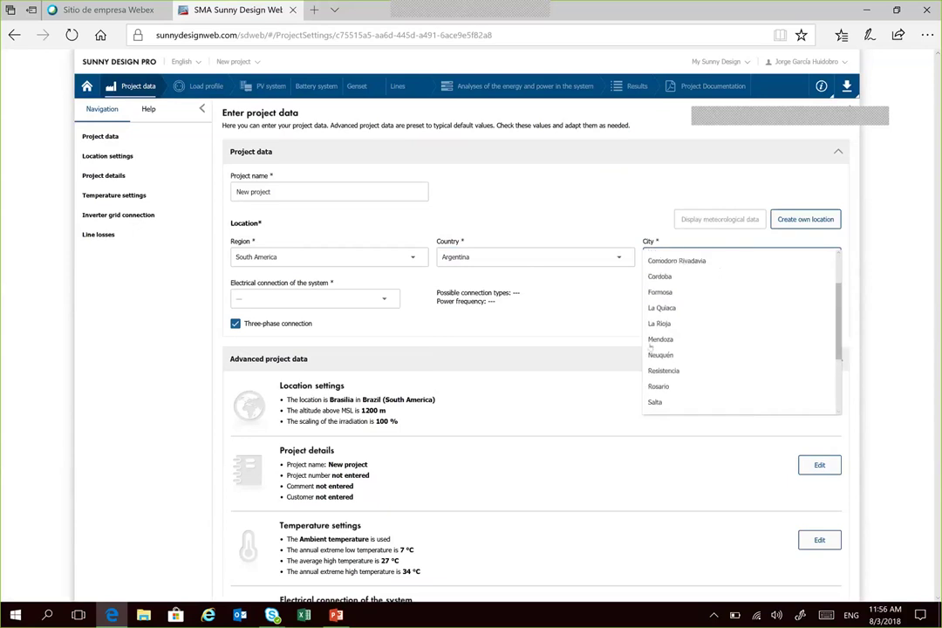
click(660, 357)
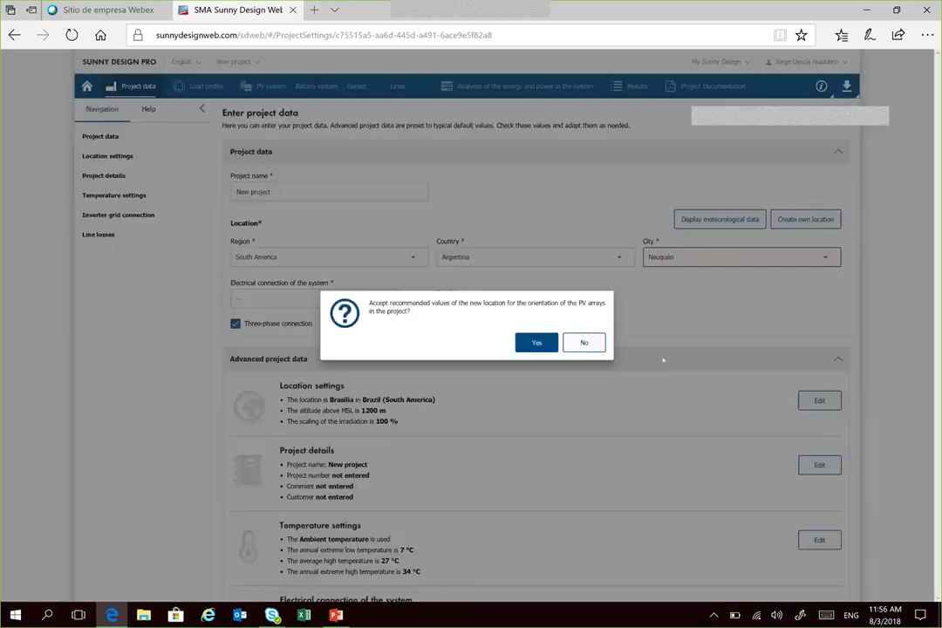
click(534, 343)
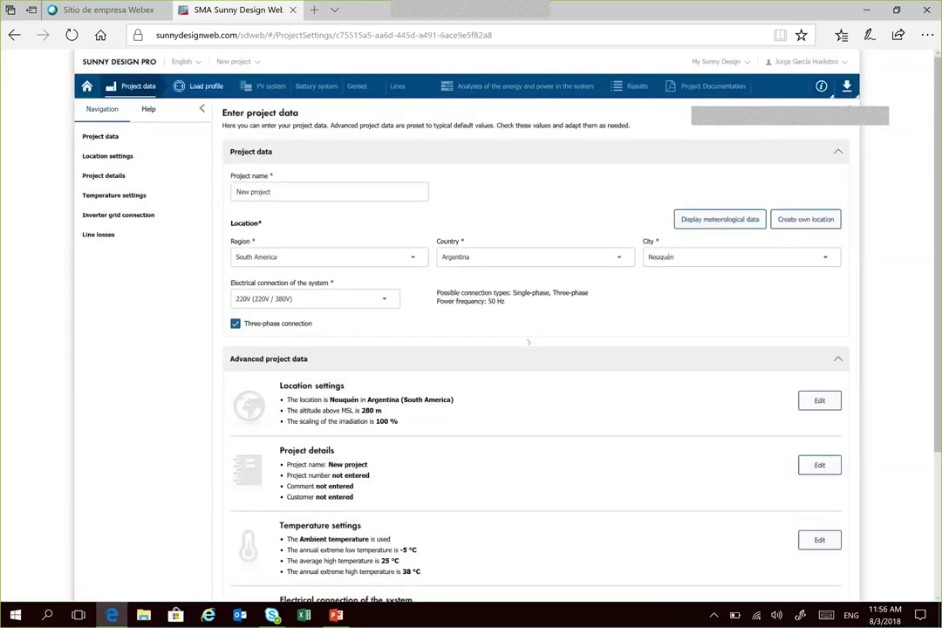
Step: Name the project GRANJA OFFGRID
click(320, 187)
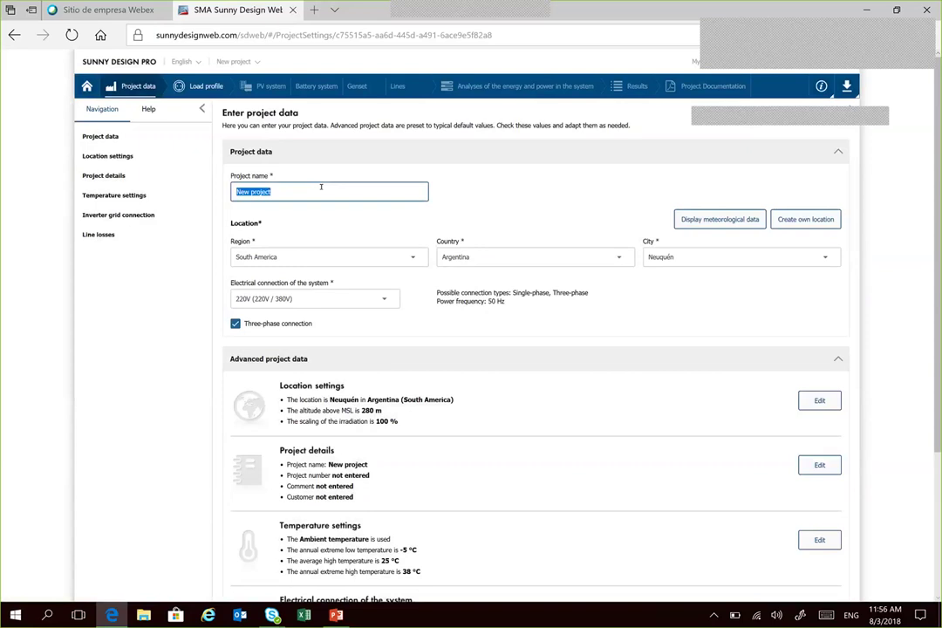
text(EJE)
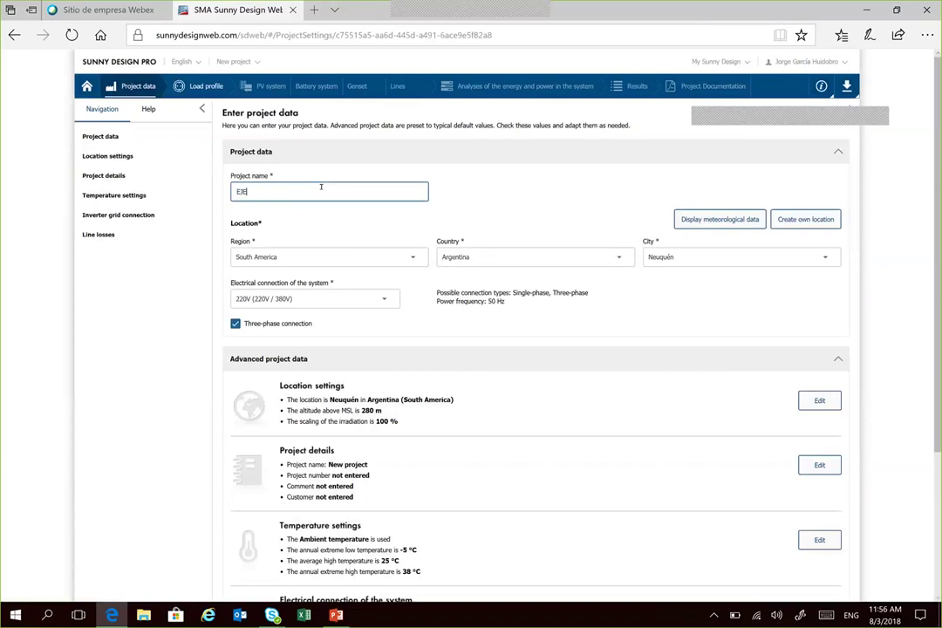
text(MPLO OFFGRID)
key(BackSpace)
key(BackSpace)
key(BackSpace)
key(BackSpace)
key(BackSpace)
key(BackSpace)
key(BackSpace)
key(BackSpace)
text(GRANJA)
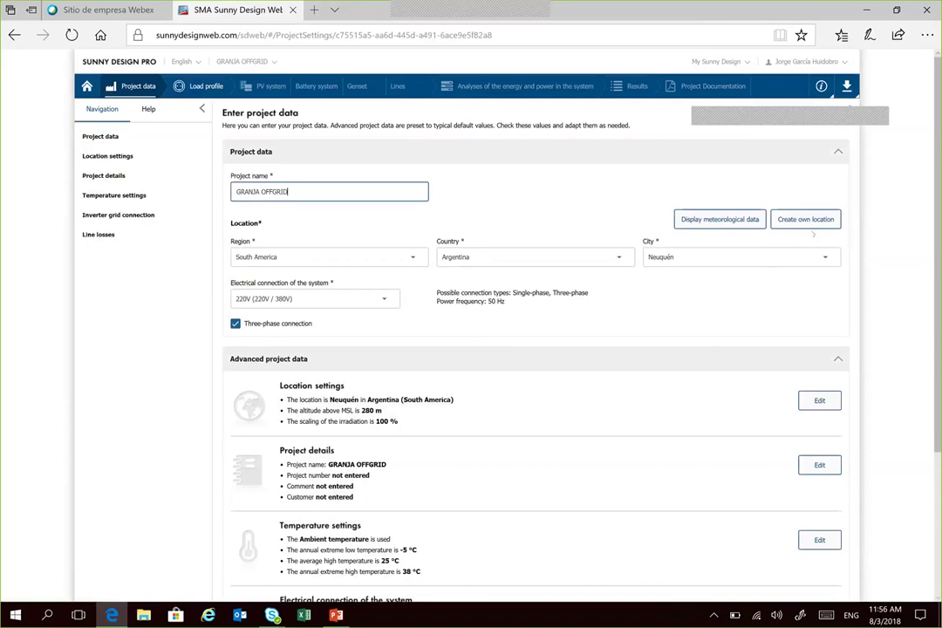
Step: Examine the form for creating an own location, including its imported meteorological data option, and leave without saving
click(788, 221)
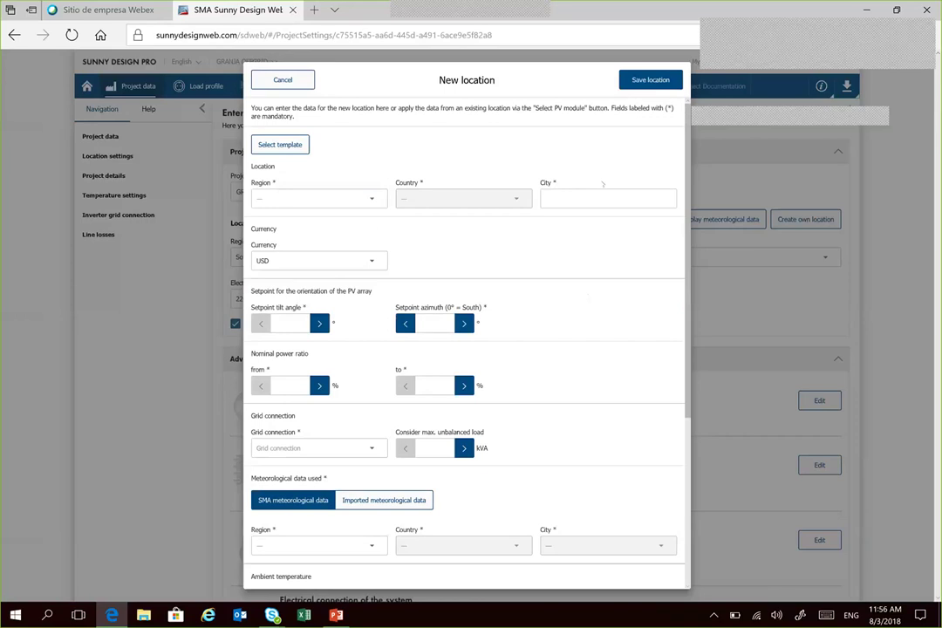
click(335, 198)
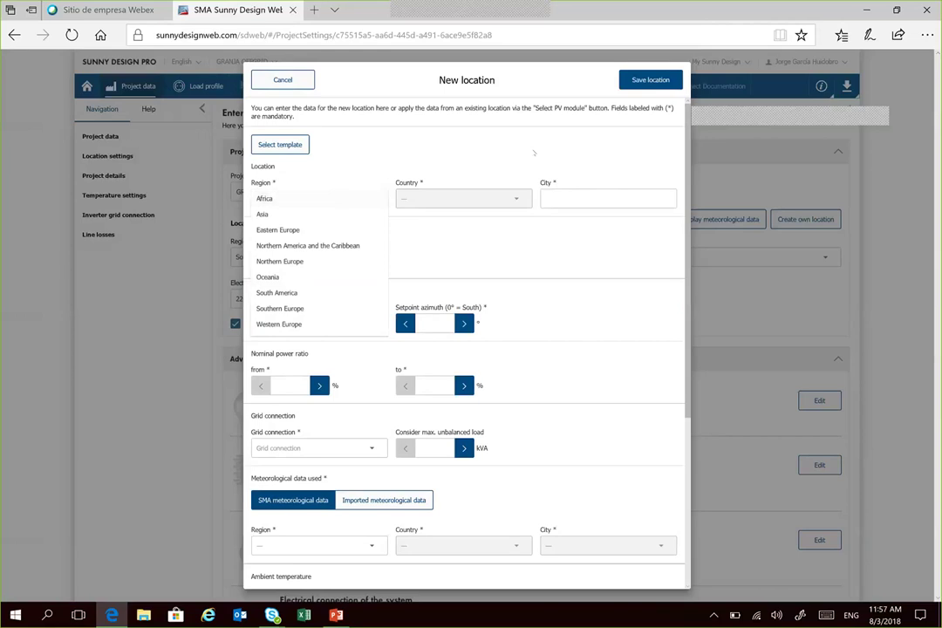
key(Escape)
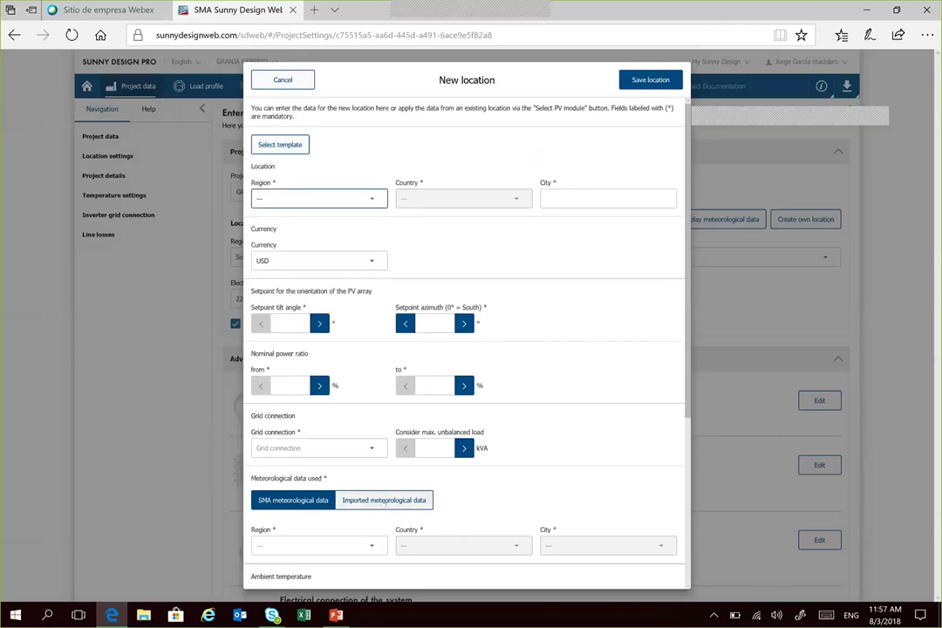
click(383, 499)
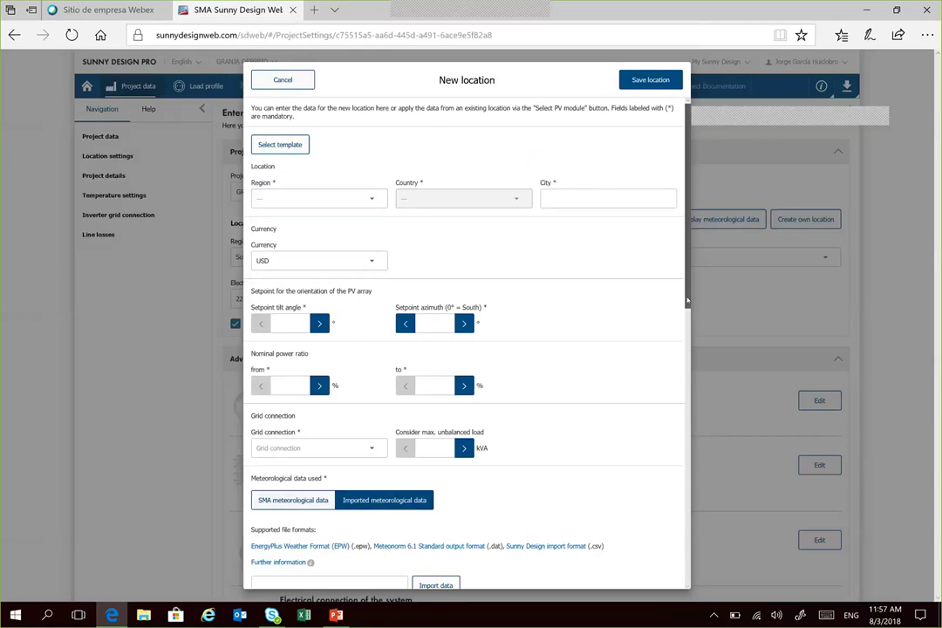
scroll(687, 315, down, 1)
drag(687, 316, 691, 347)
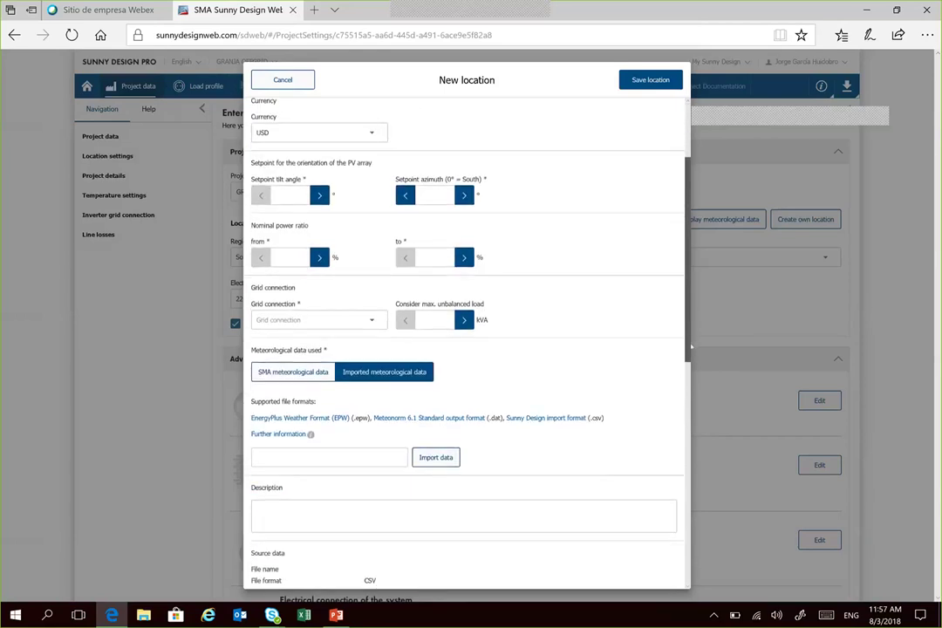
drag(690, 347, 685, 352)
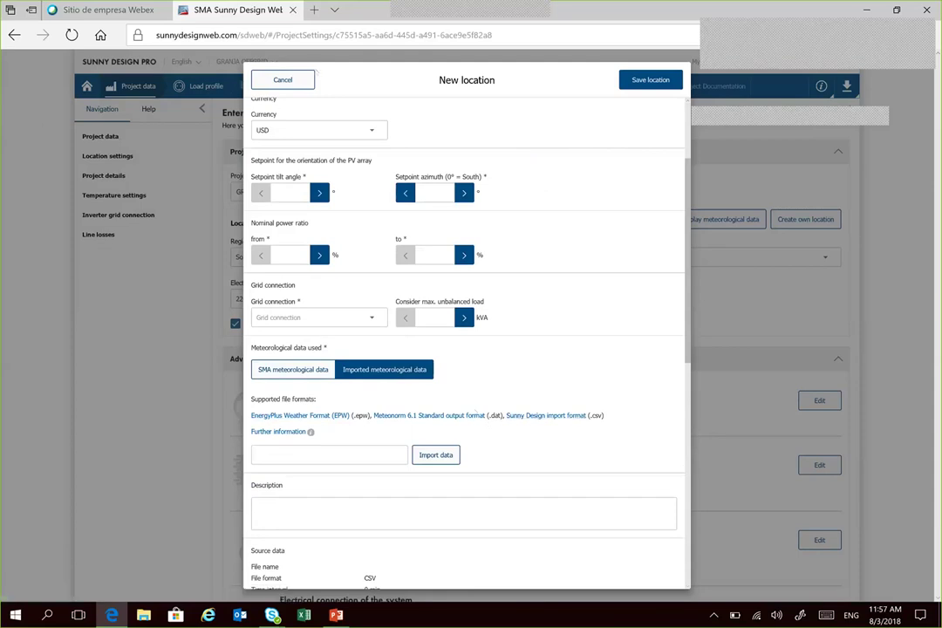
click(283, 79)
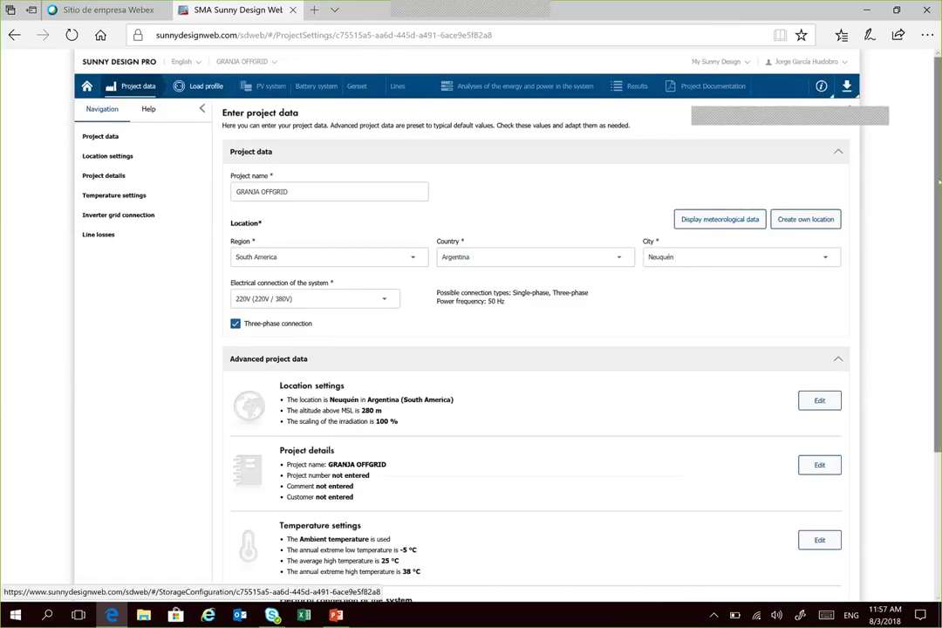
Step: Review the advanced project data and proceed to defining the load profile
scroll(783, 274, down, 5)
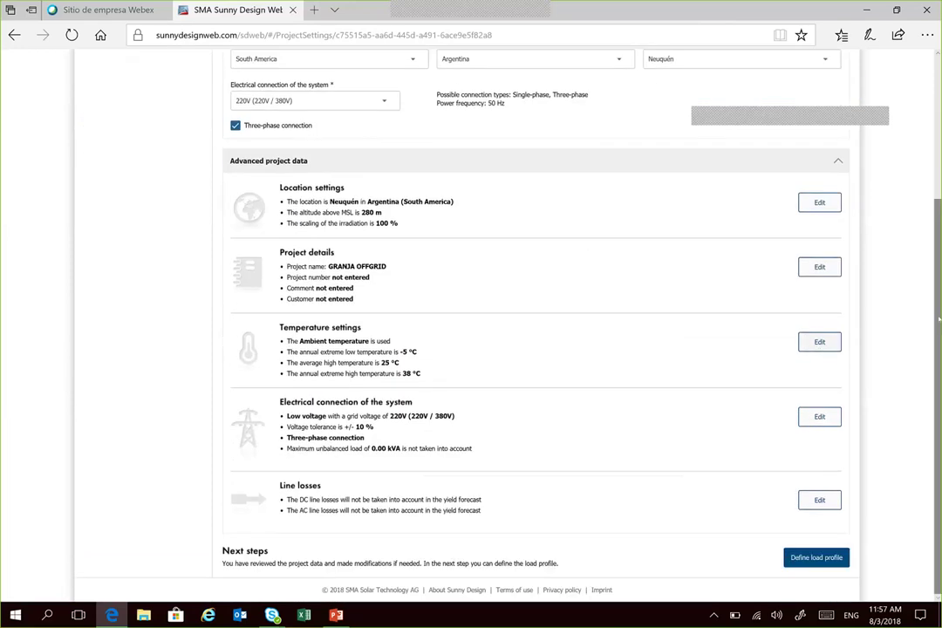
drag(938, 328, 939, 298)
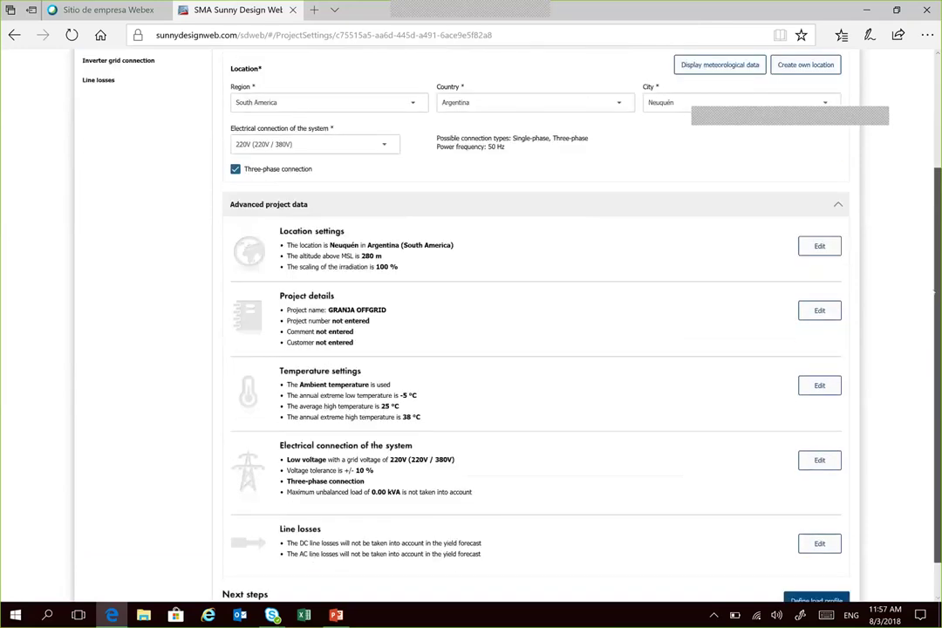
scroll(824, 357, down, 1)
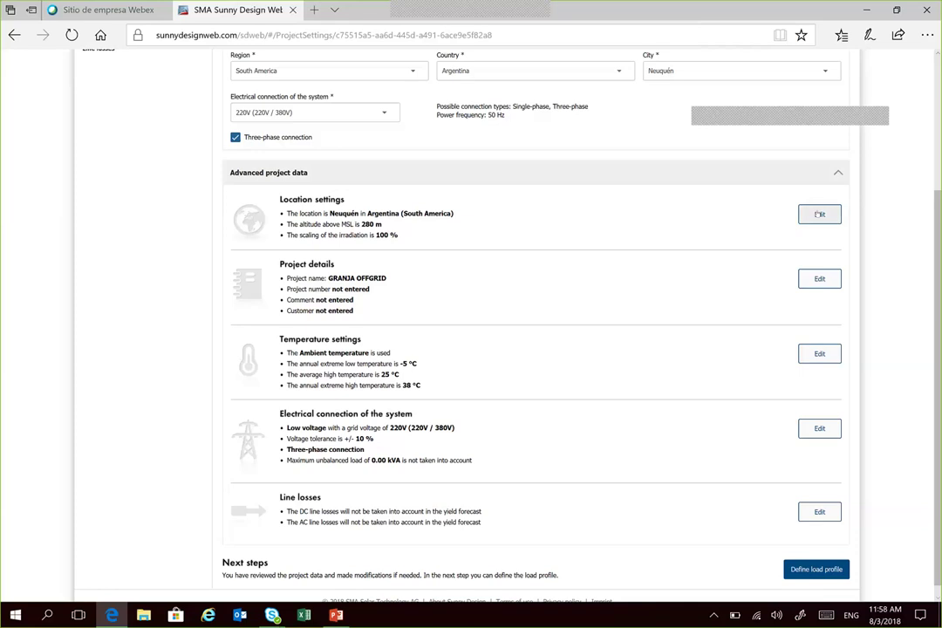
click(812, 572)
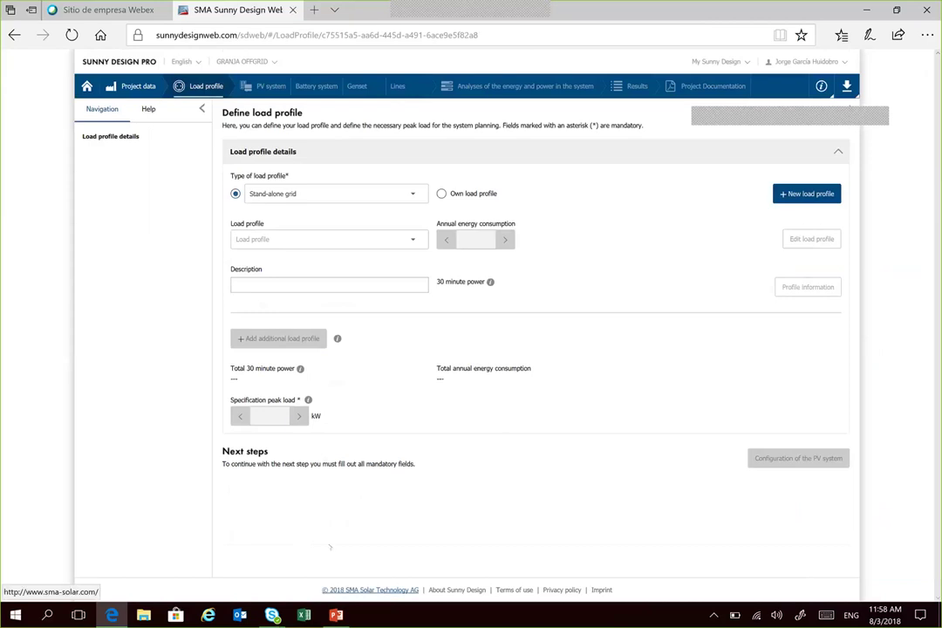
Step: Switch the load profile type to own load profile and look through the saved profiles
click(379, 191)
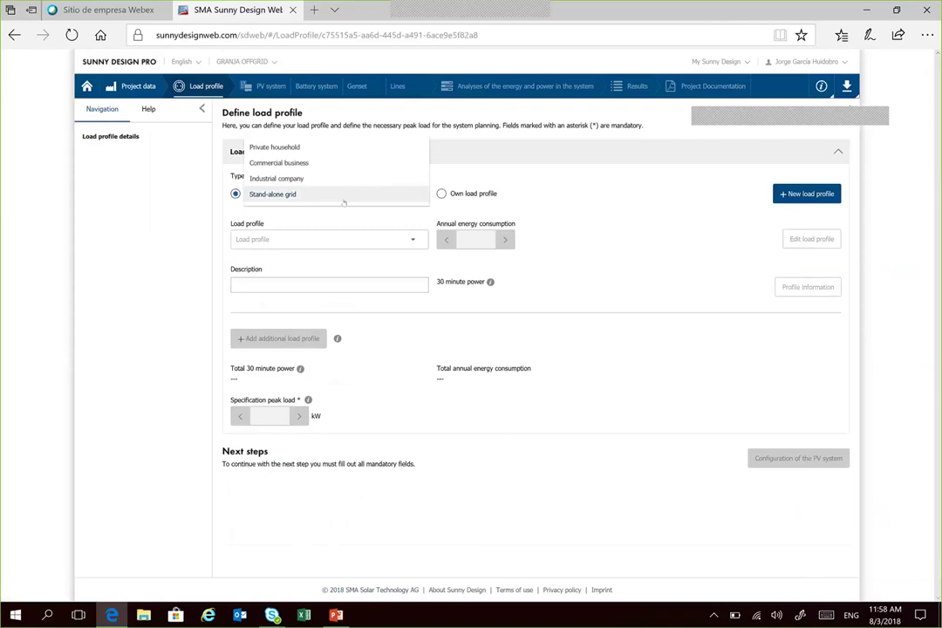
click(344, 197)
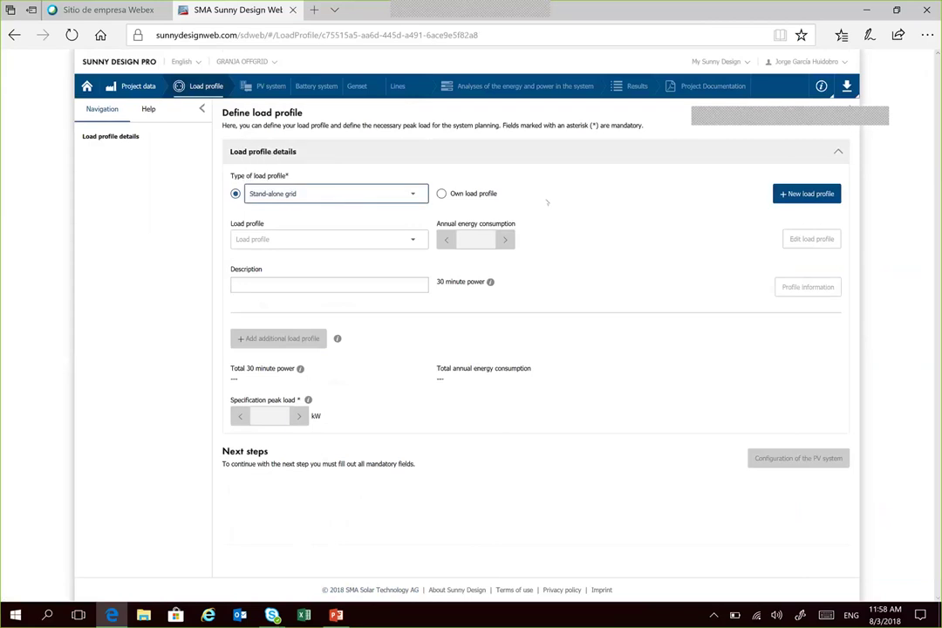
click(444, 193)
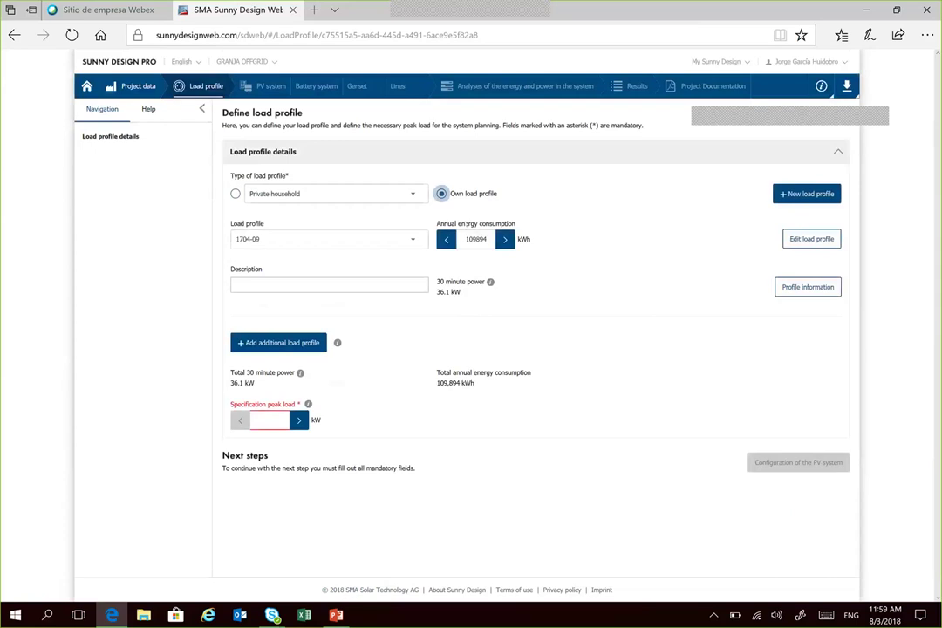
click(389, 238)
scroll(329, 314, down, 5)
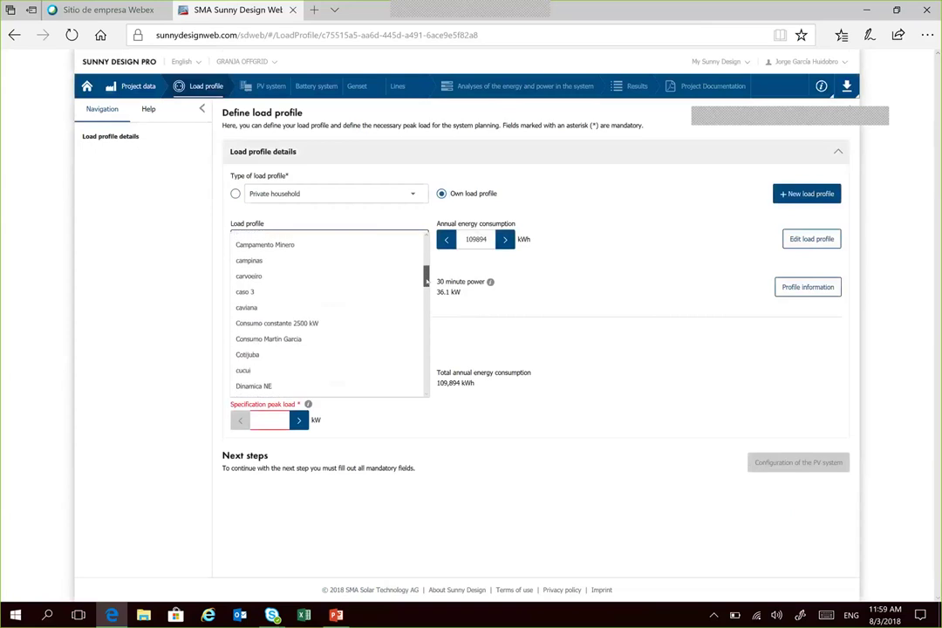
scroll(329, 314, down, 2)
scroll(329, 314, down, 8)
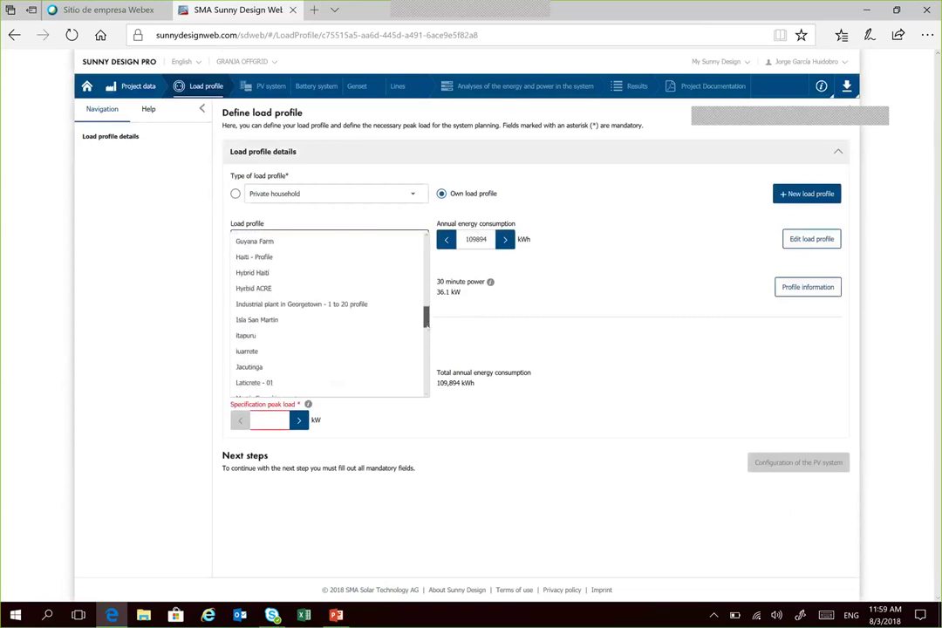
drag(426, 352, 429, 402)
click(673, 249)
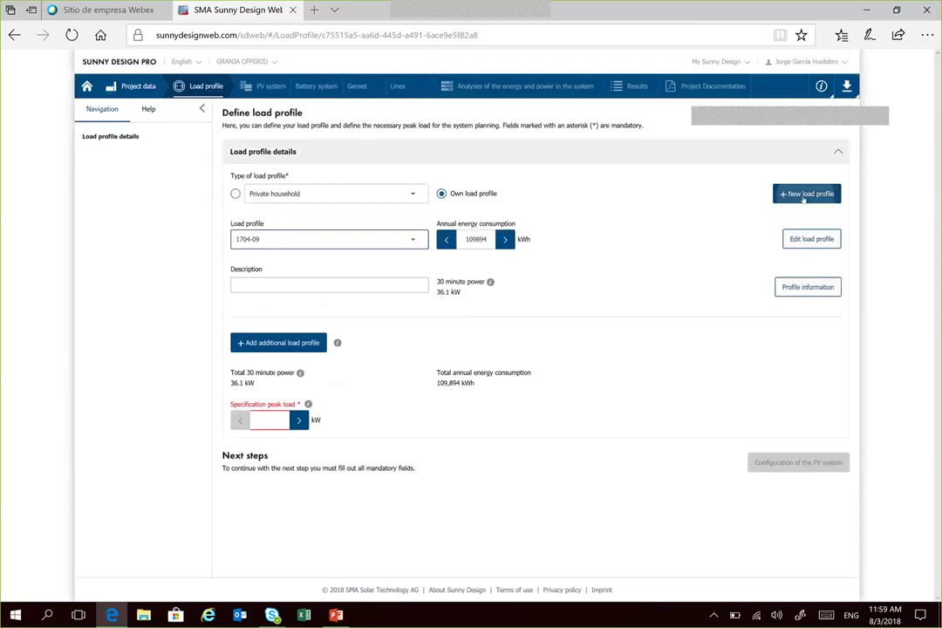
Step: Start a new load profile named GRANJA NEUQUEN and choose to create its consumption data
click(803, 198)
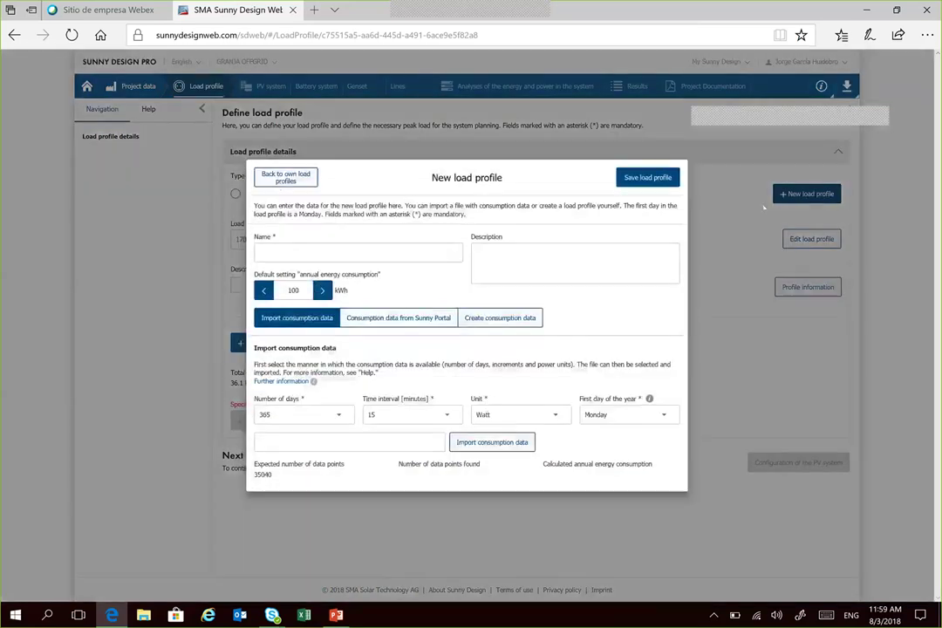
click(385, 257)
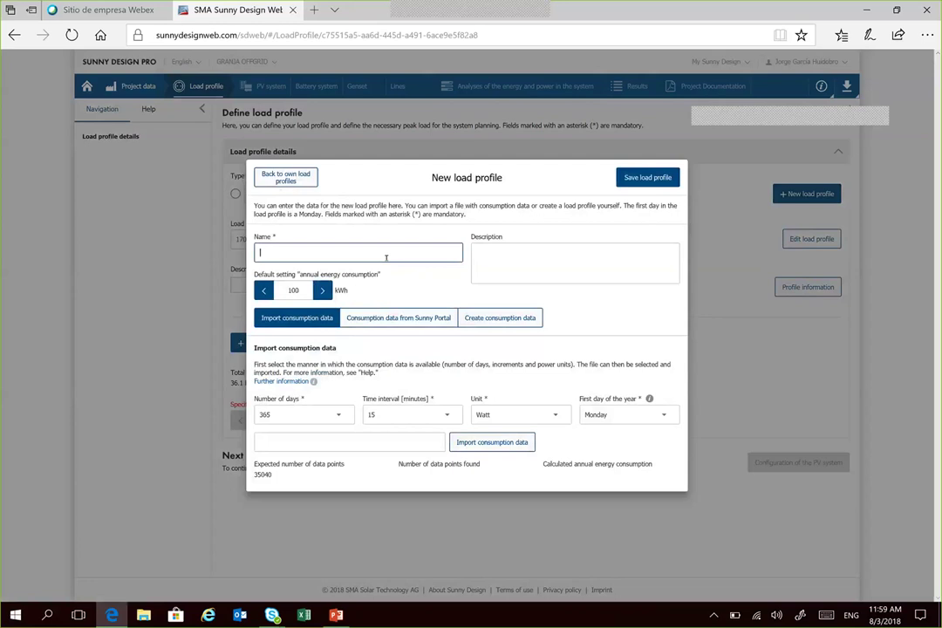
text(GRANJA NEUQUEN)
click(602, 338)
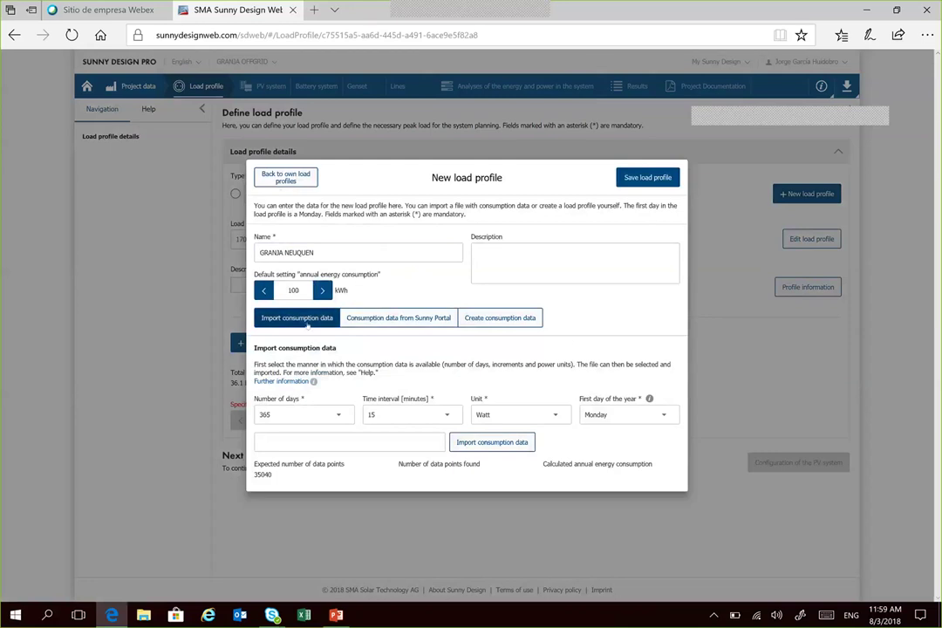
click(493, 321)
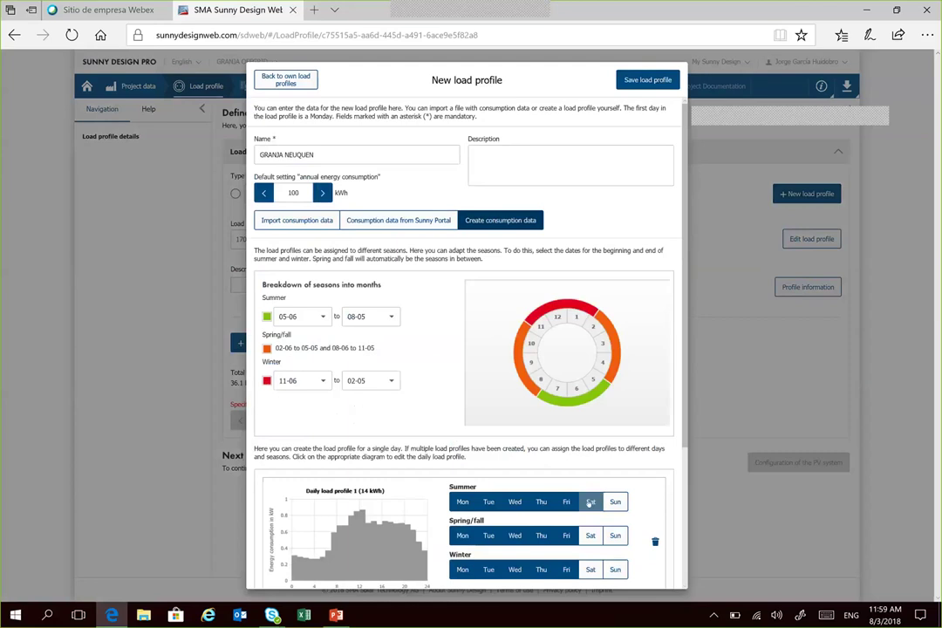
Step: Assign Daily load profile 1 to Saturday and Sunday as well in summer, spring/fall and winter
click(591, 502)
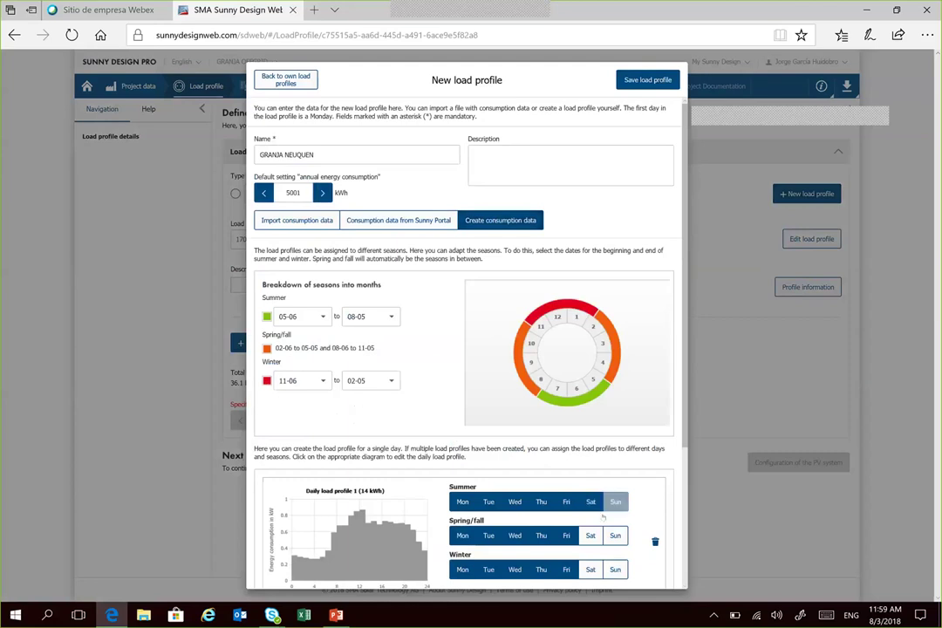
click(590, 536)
click(614, 536)
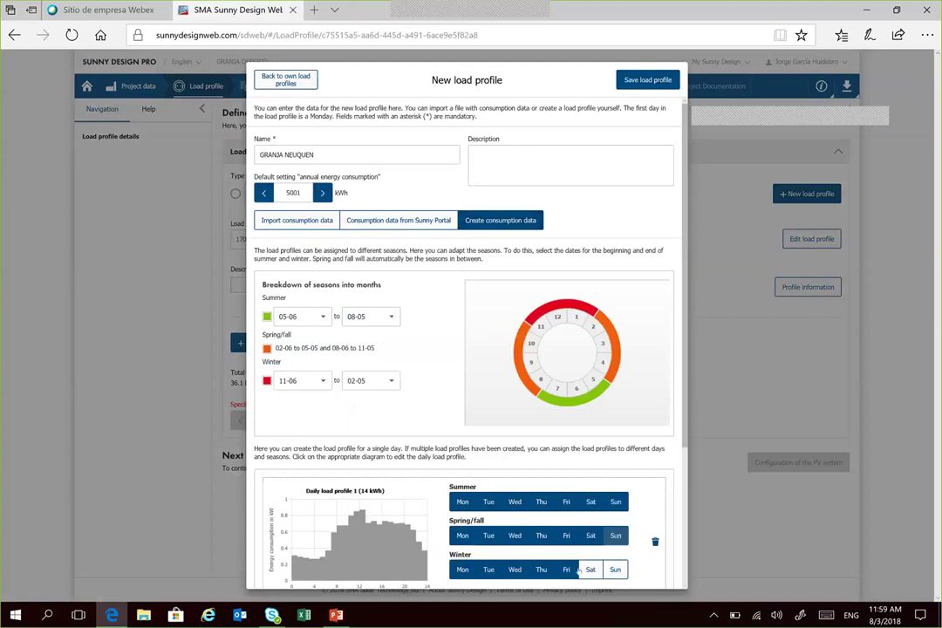
click(590, 569)
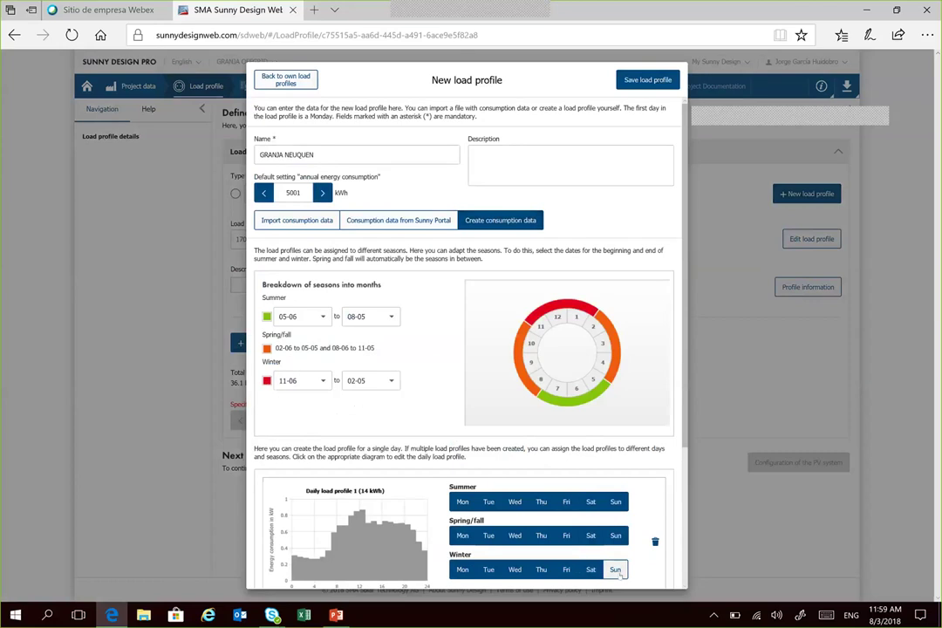
click(616, 569)
right_click(682, 429)
key(Escape)
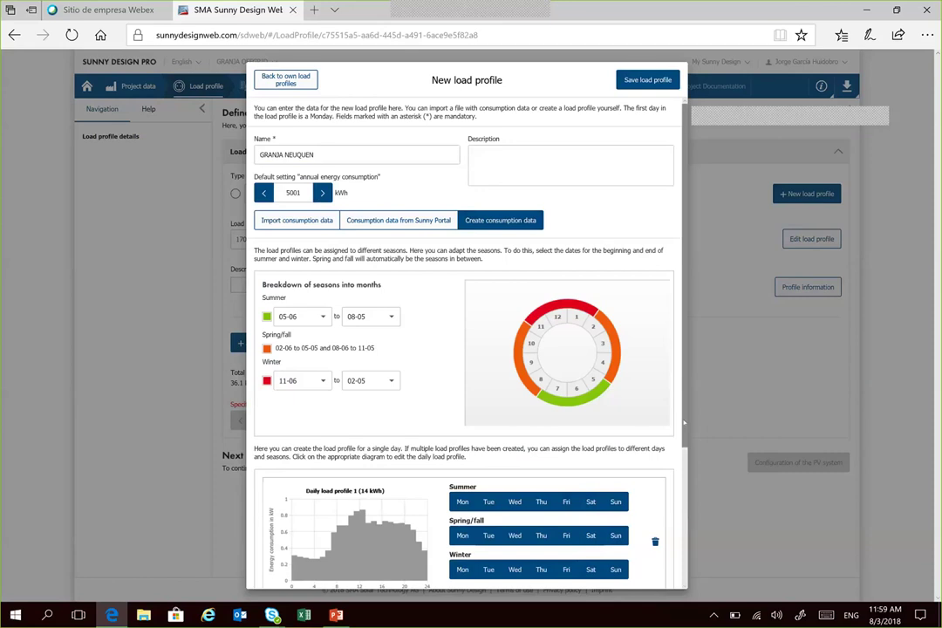
Step: Delete Daily load profile 2 from the new load profile and confirm the deletion
drag(684, 423, 686, 466)
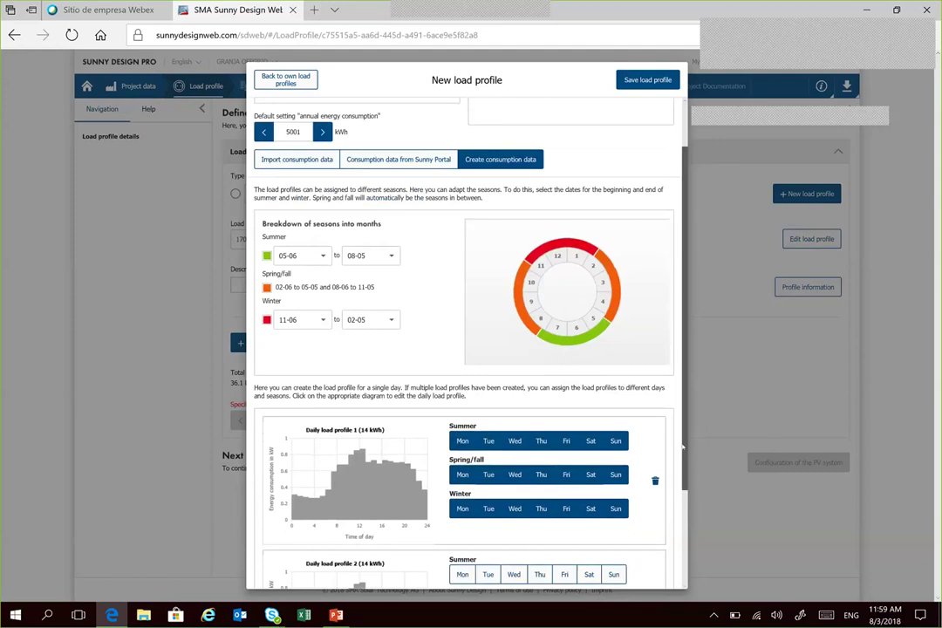
scroll(683, 447, down, 3)
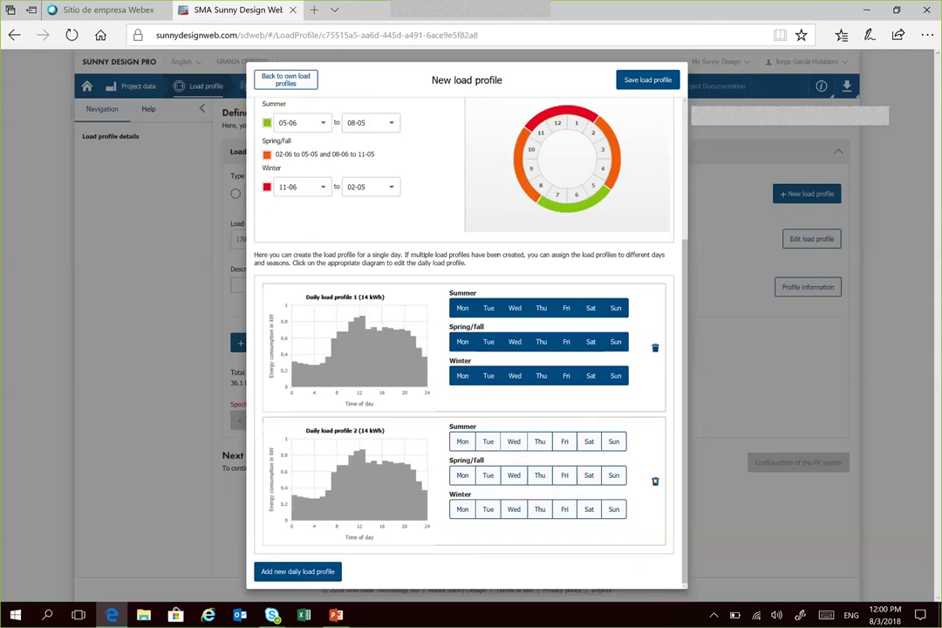
click(655, 482)
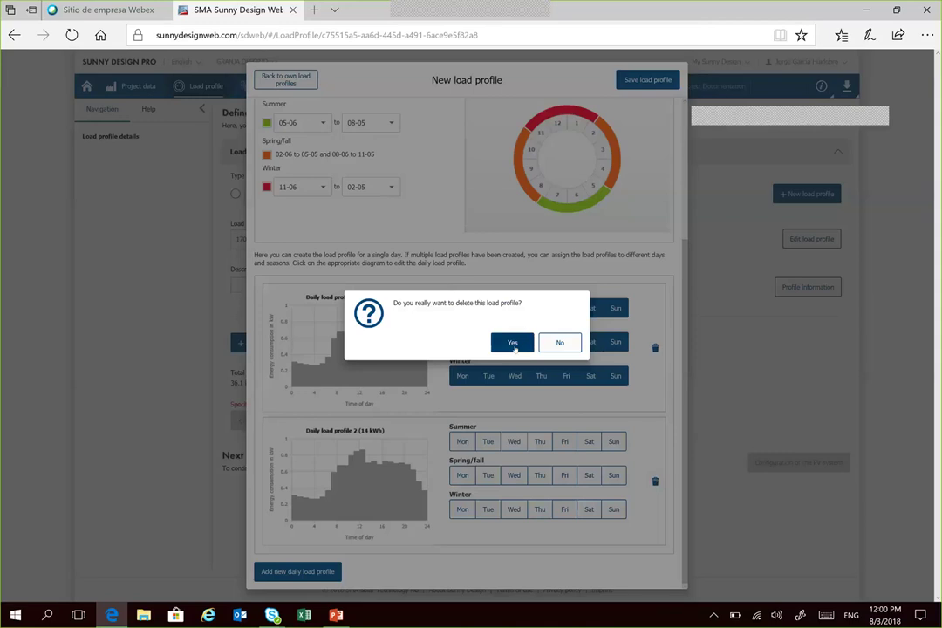
click(514, 343)
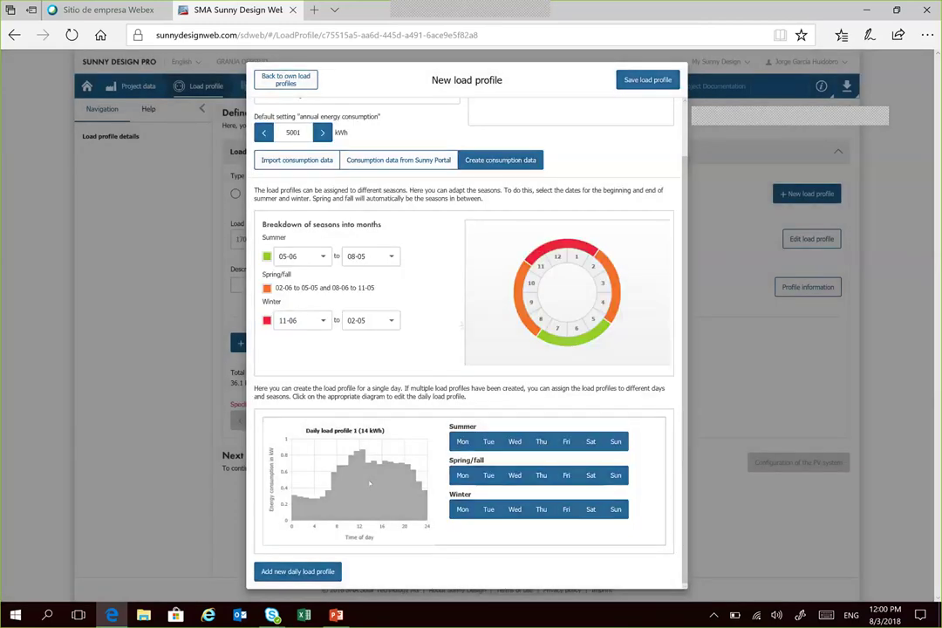
Step: Open Daily load profile 1 for editing and keep its time interval at 60 minutes
click(369, 484)
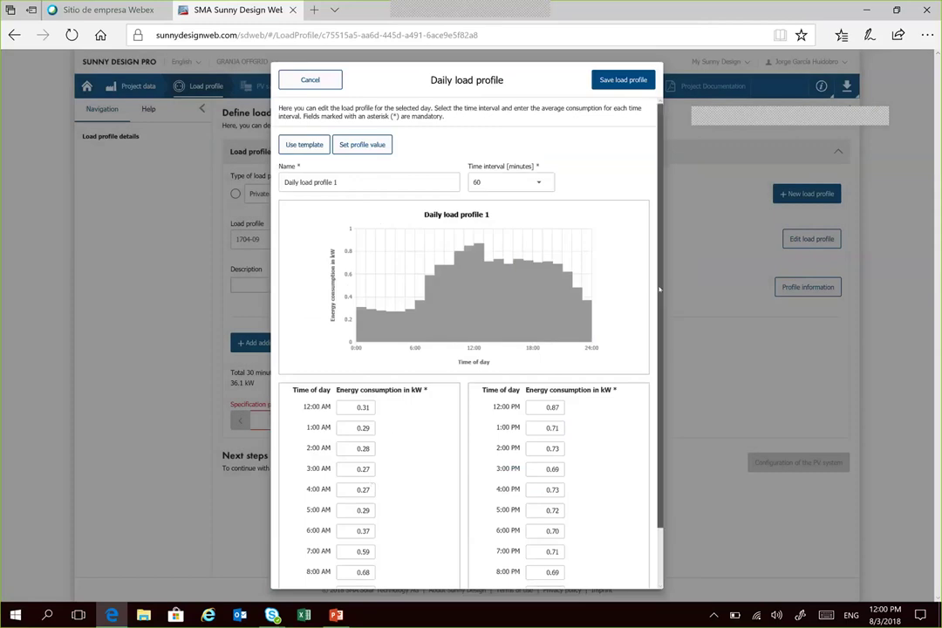
drag(661, 277, 653, 333)
scroll(660, 303, up, 2)
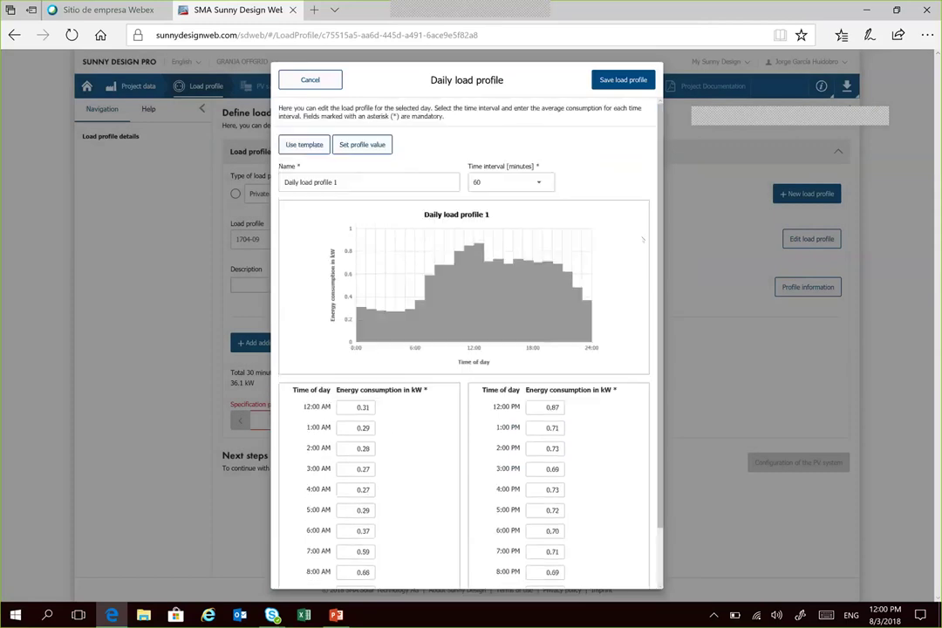
click(533, 181)
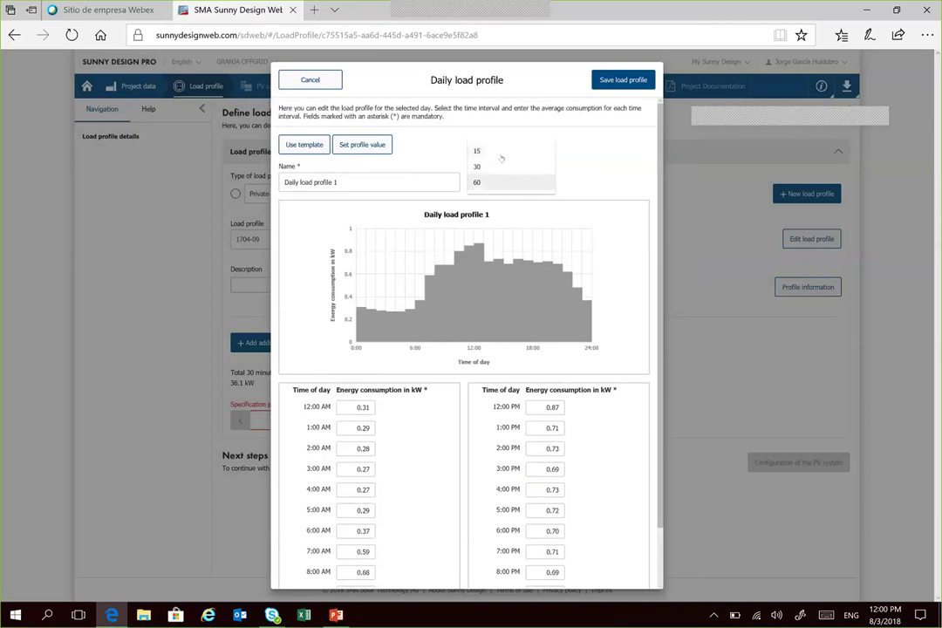
click(485, 181)
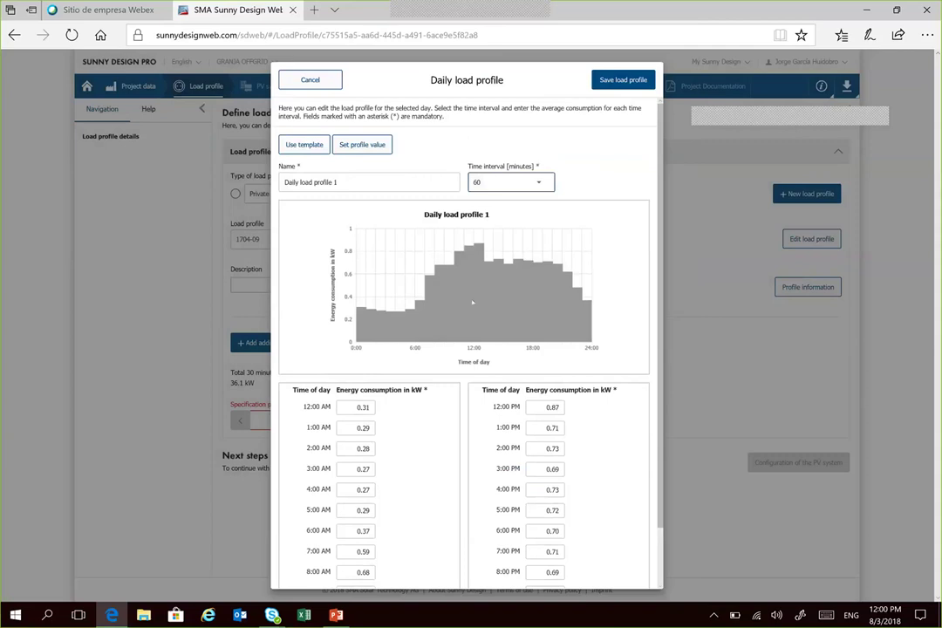
Step: Set the energy consumption of Daily load profile 1 to 3 kW at 12:00 AM and 1:00 AM, and 5 kW at 2:00 AM
click(354, 404)
double_click(354, 406)
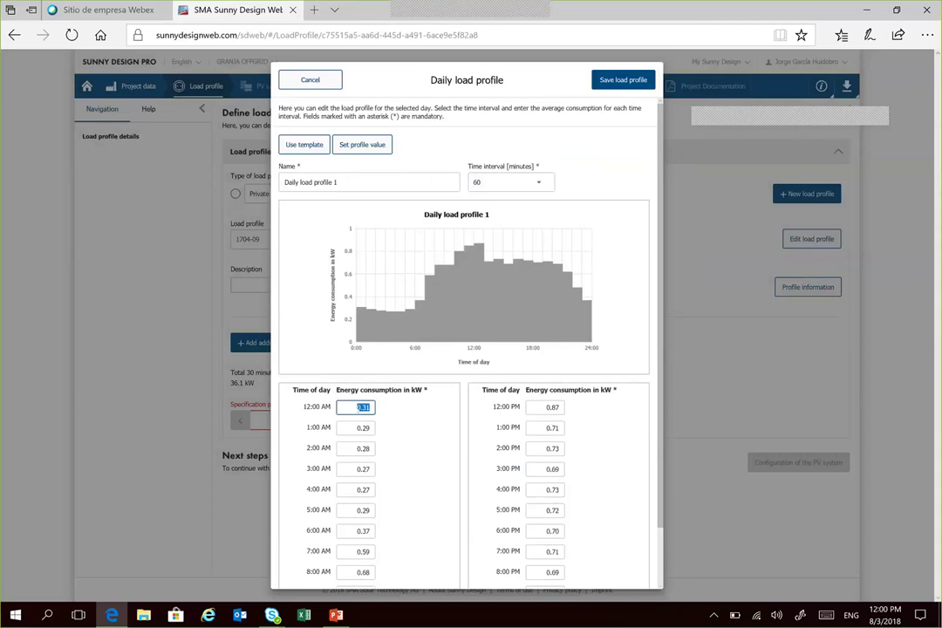
click(655, 440)
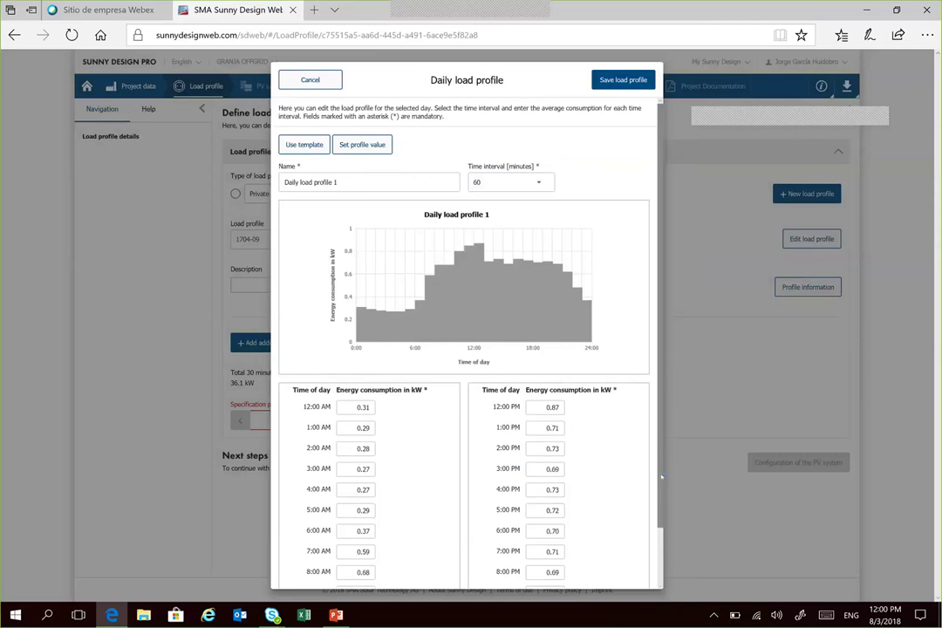
drag(661, 476, 660, 546)
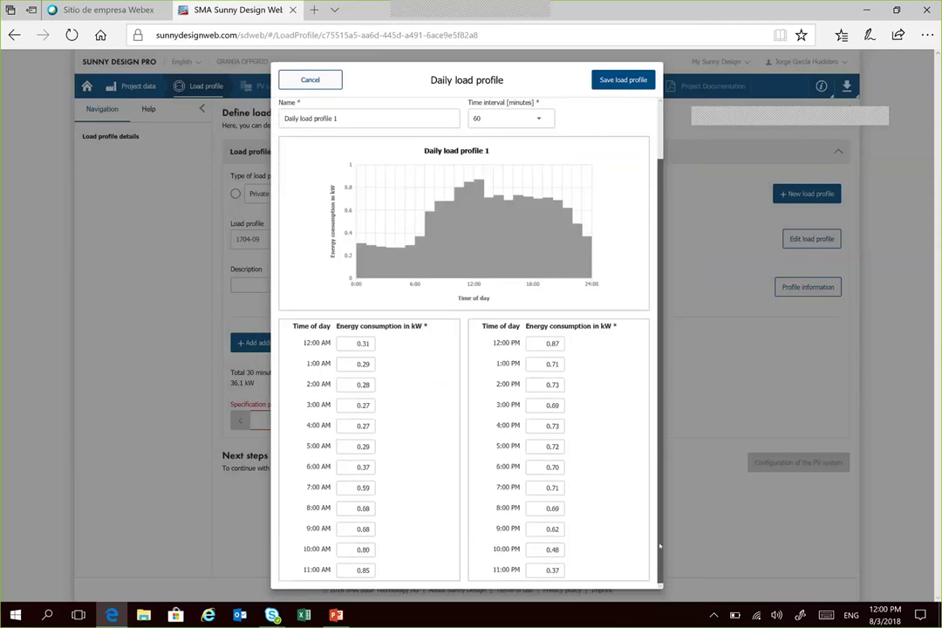
double_click(344, 342)
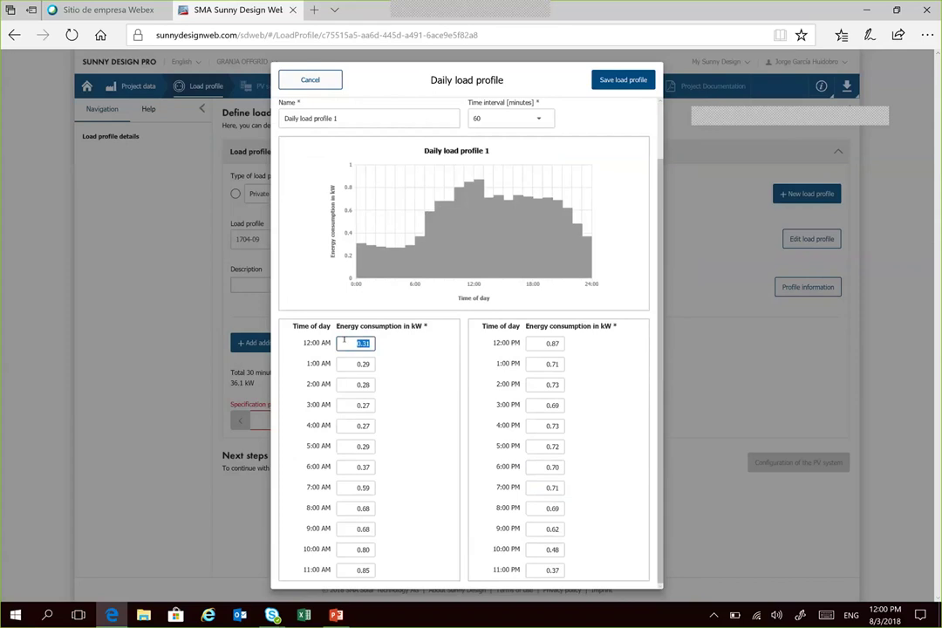
text(3)
double_click(356, 363)
text(3)
double_click(363, 385)
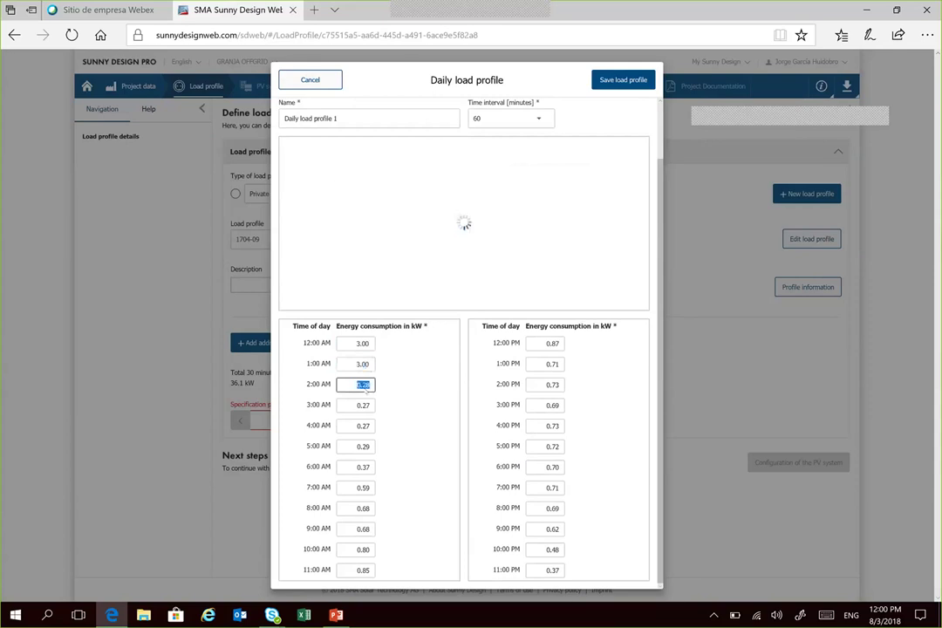
text(5)
key(Tab)
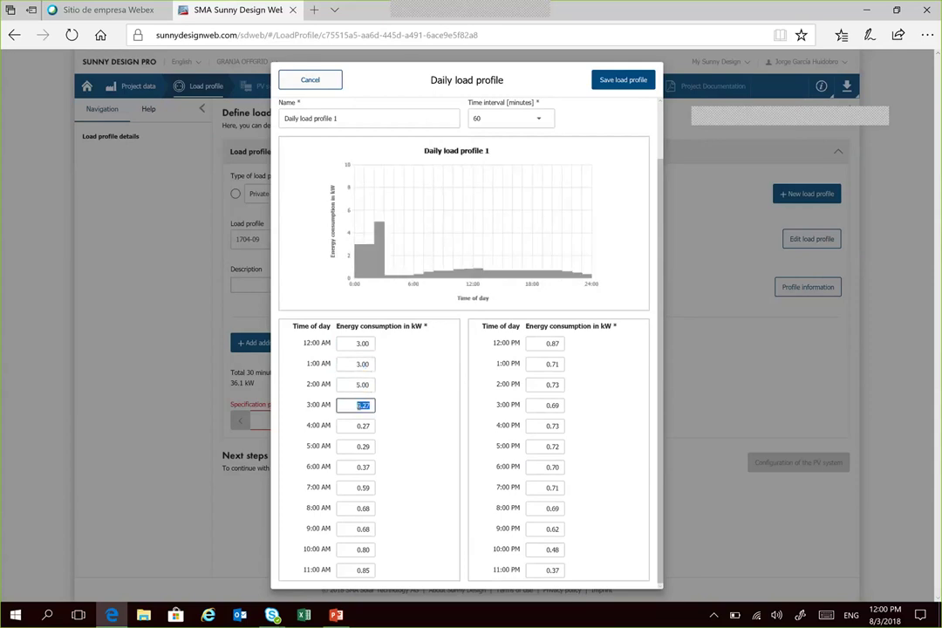
Step: Set the energy consumption to 2 kW at 3:00 AM and 7 kW at both 4:00 AM and 5:00 AM
text(2)
key(Tab)
double_click(353, 422)
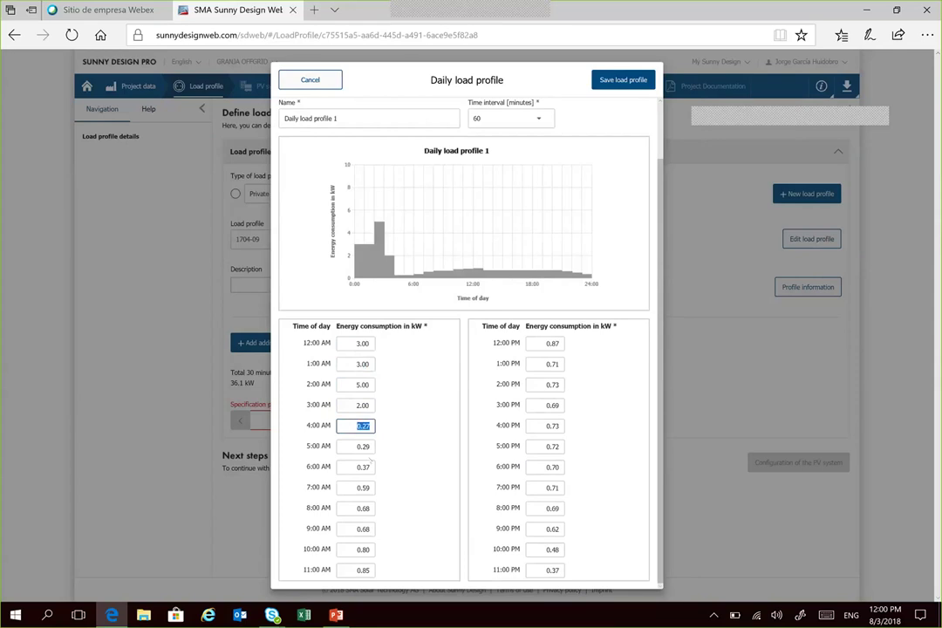
text(7)
double_click(351, 445)
text(7)
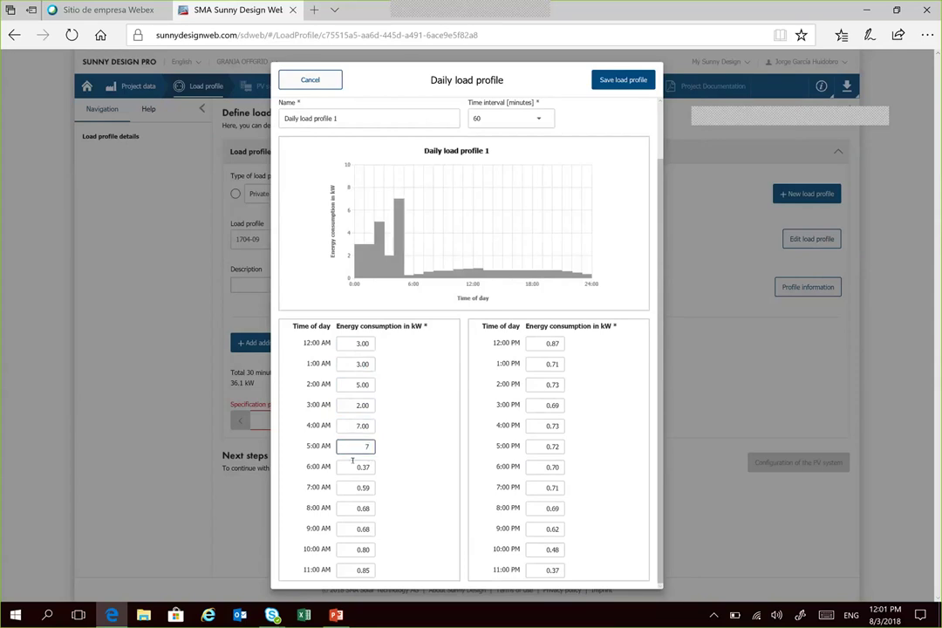
key(Tab)
key(Tab)
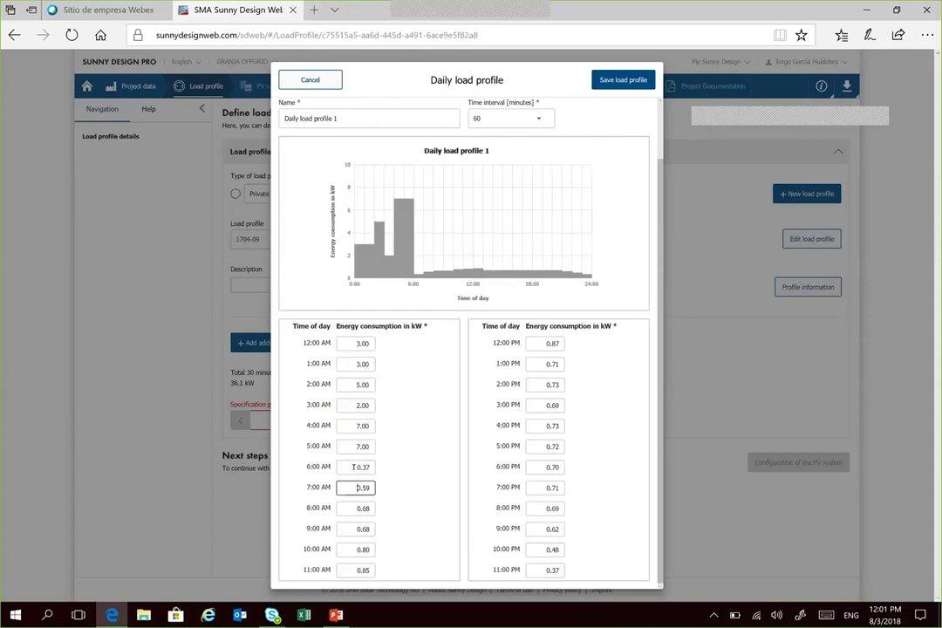
Step: Set the energy consumption to 12 kW at 6:00 AM and 7:00 AM, and 20 kW at 8:00 AM and 9:00 AM
double_click(352, 467)
text(12)
click(354, 486)
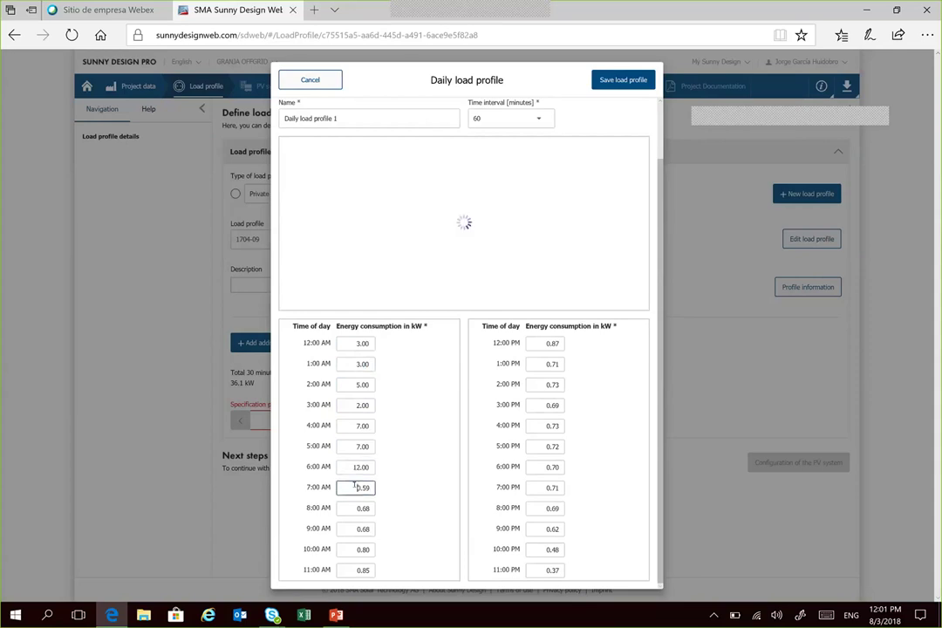
double_click(355, 487)
click(355, 511)
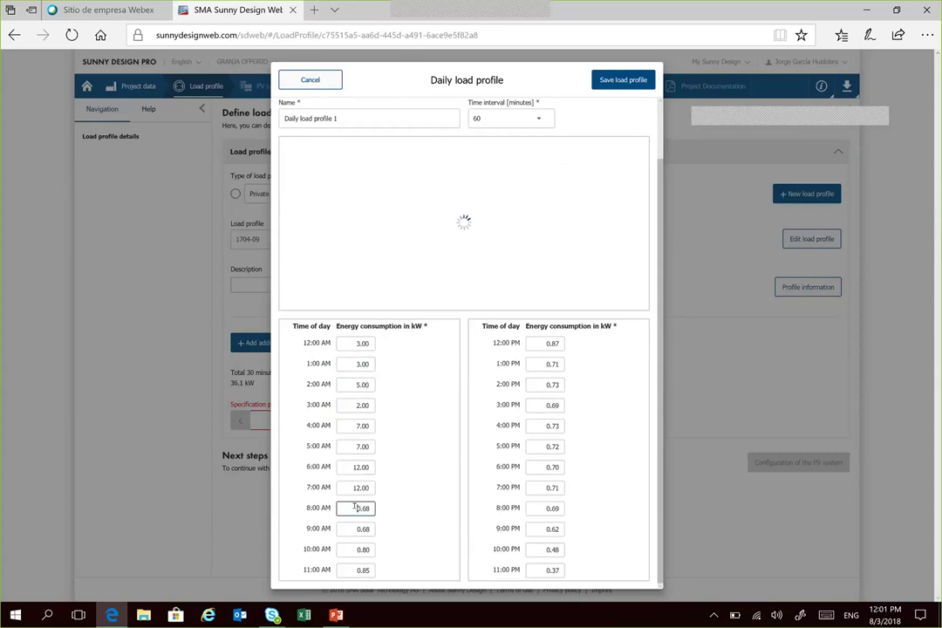
text(20)
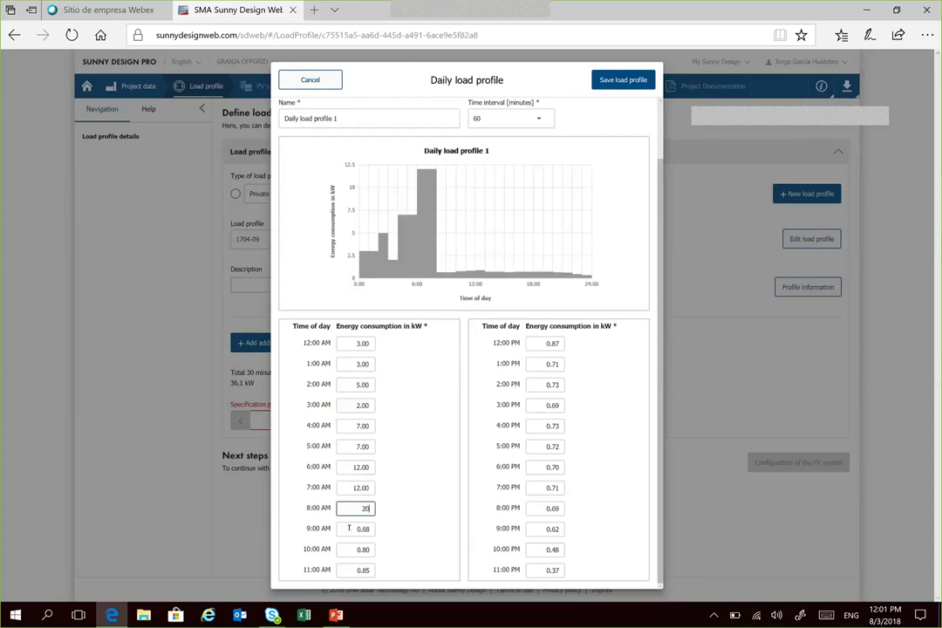
click(357, 529)
text(20)
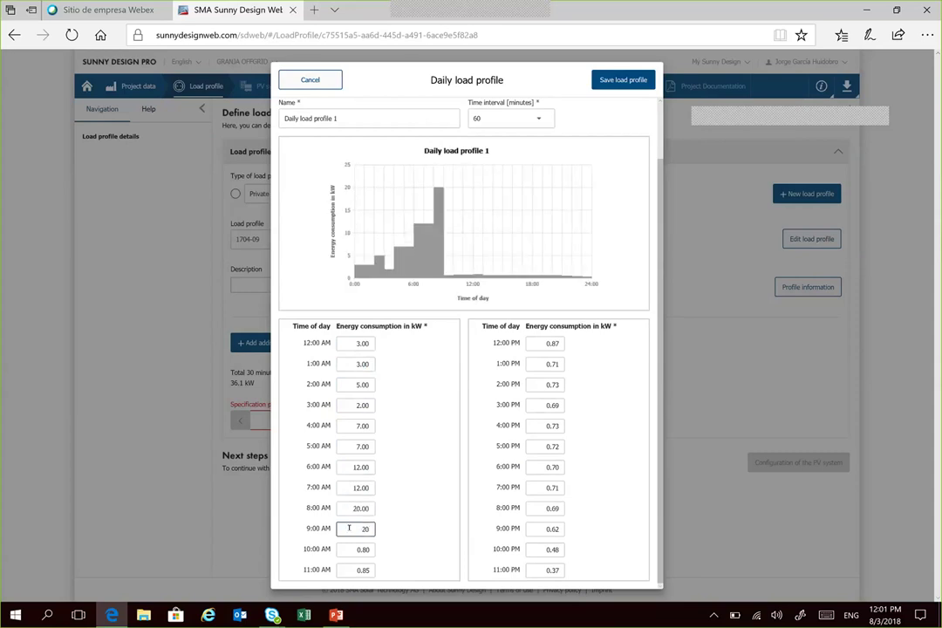
Step: Set the energy consumption to 22 kW at 10:00 AM and 25 kW at 11:00 AM
click(355, 549)
text(22)
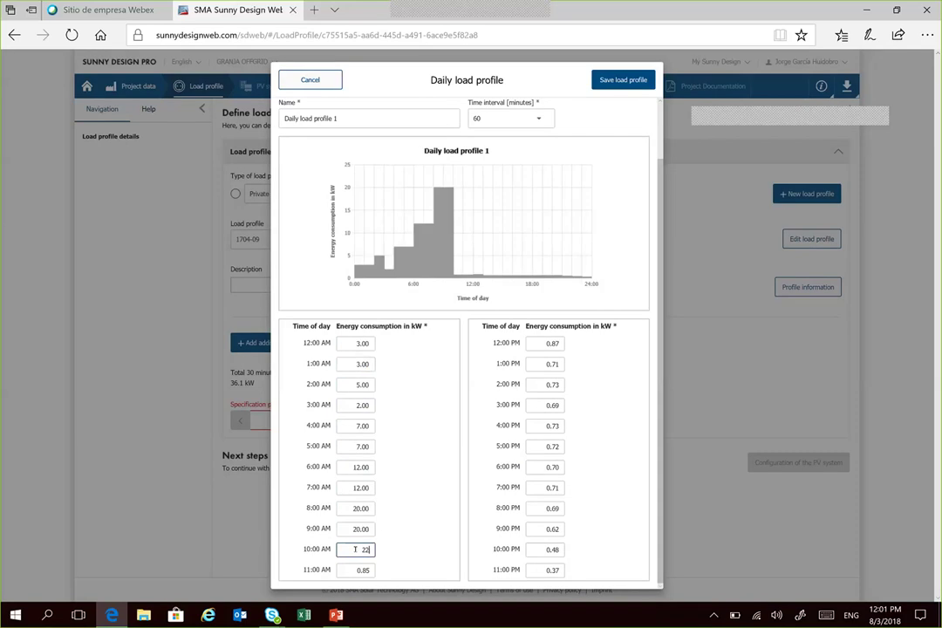
click(348, 571)
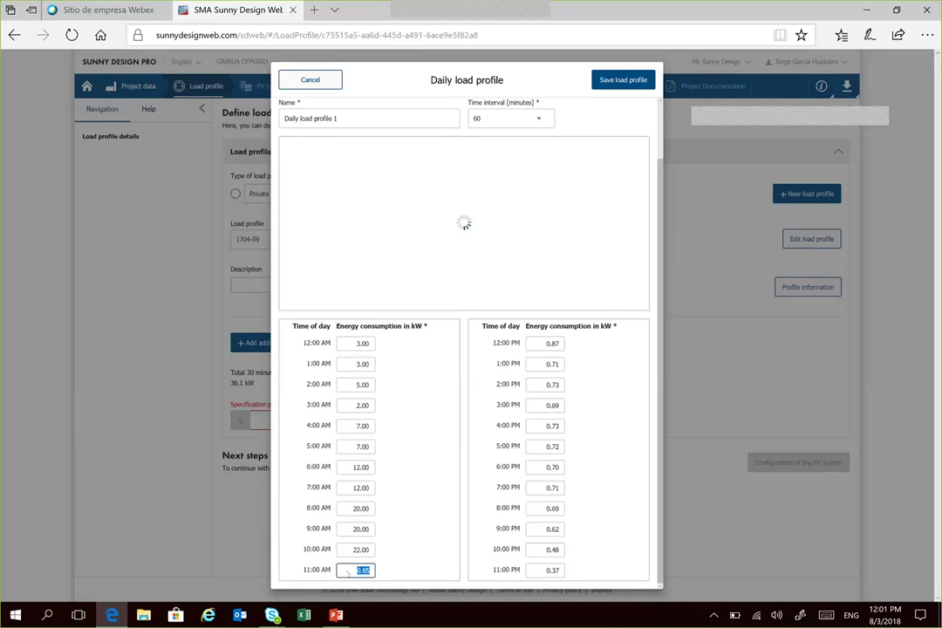
text(25)
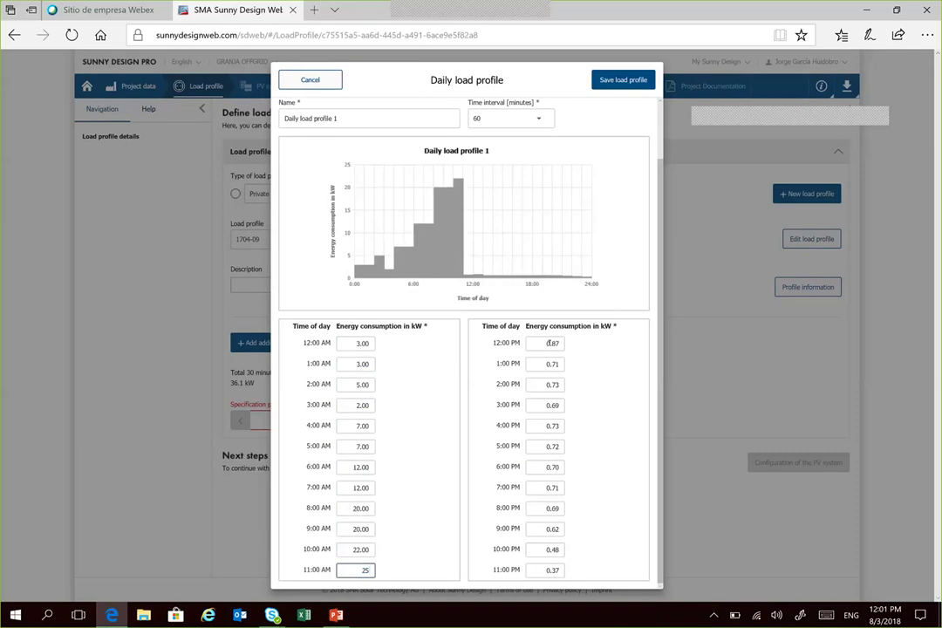
Step: Set the energy consumption to 25 kW at 12:00 PM and 30 kW at 1:00 PM
click(548, 342)
text(23)
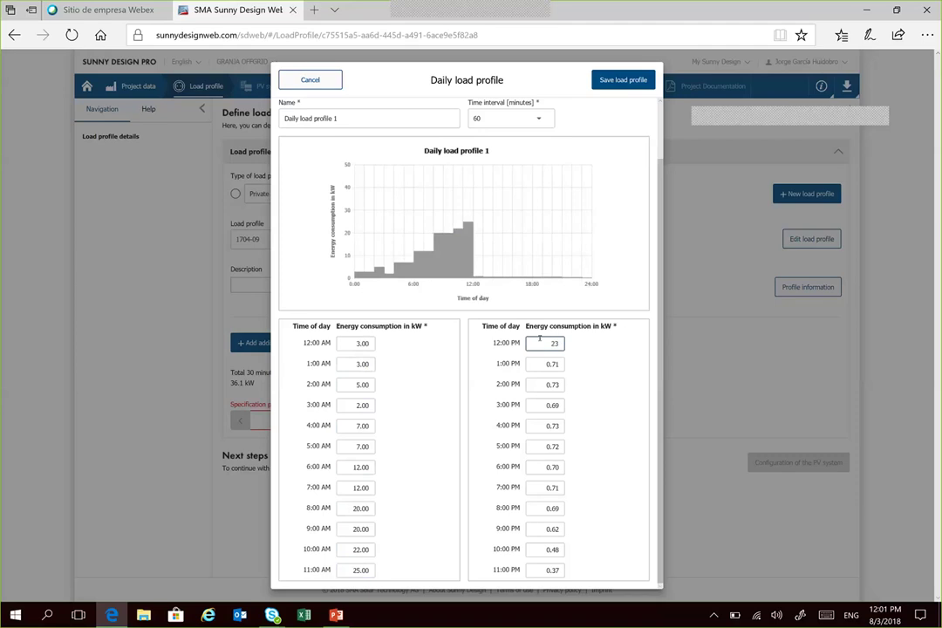
key(BackSpace)
text(5)
click(547, 364)
text(30)
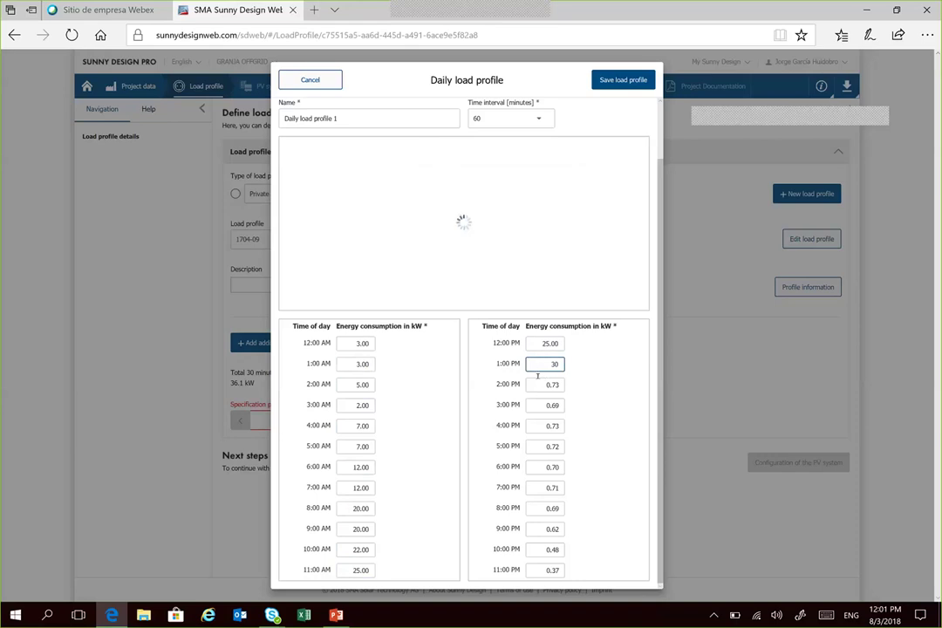
Step: Set the energy consumption to 20 kW at 2:00 PM and 3:00 PM, and 22 kW at 4:00 PM
click(541, 384)
text(20)
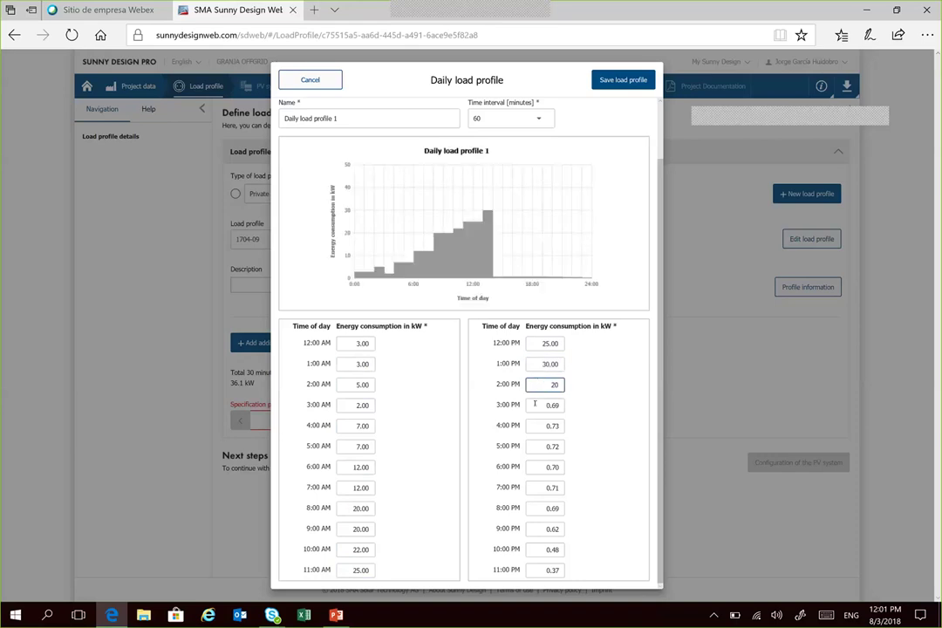
click(541, 404)
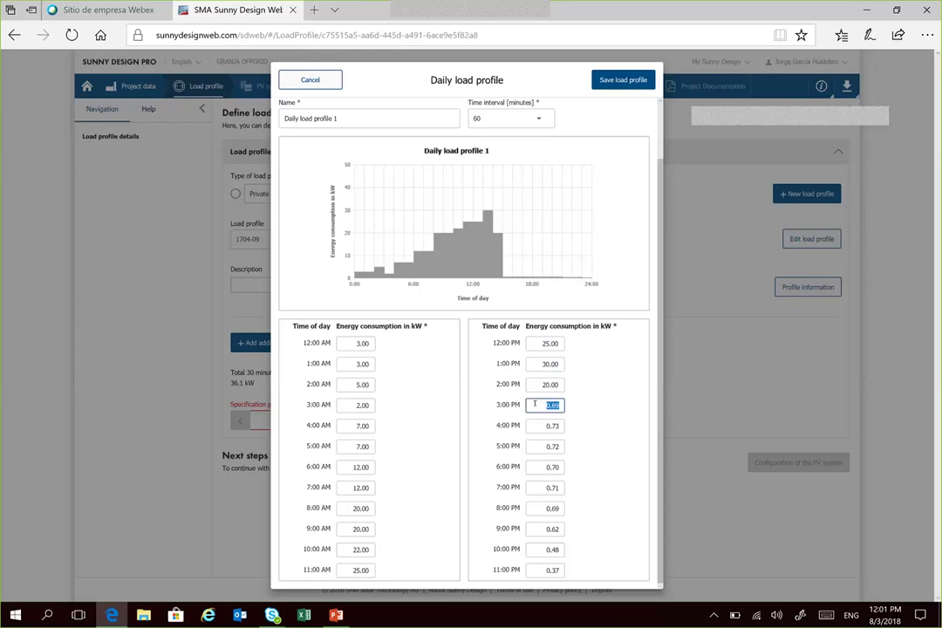
text(20)
click(537, 424)
text(22)
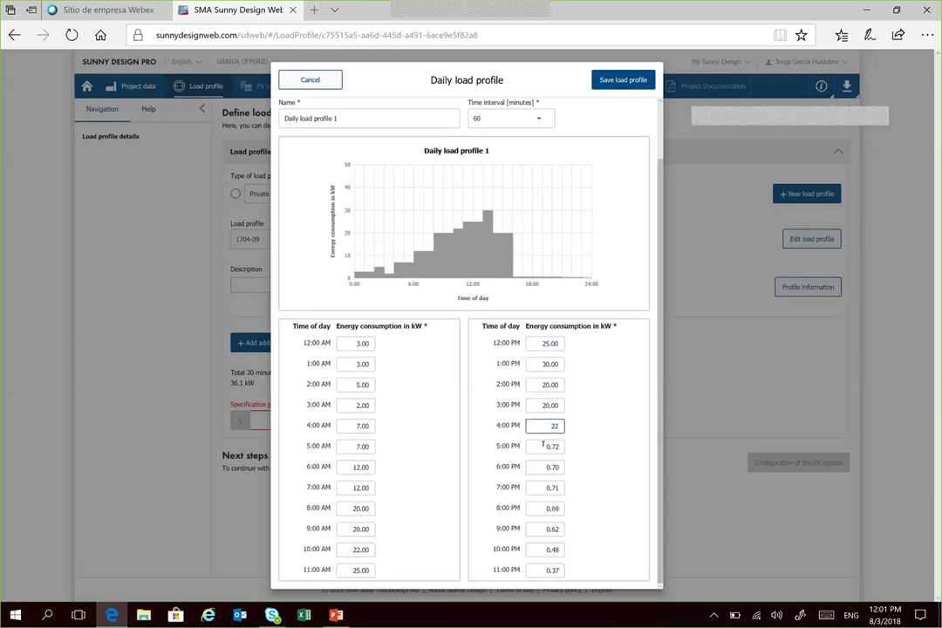
Step: Set the energy consumption to 20 kW at 5:00 PM and 25 kW at both 6:00 PM and 7:00 PM
click(545, 446)
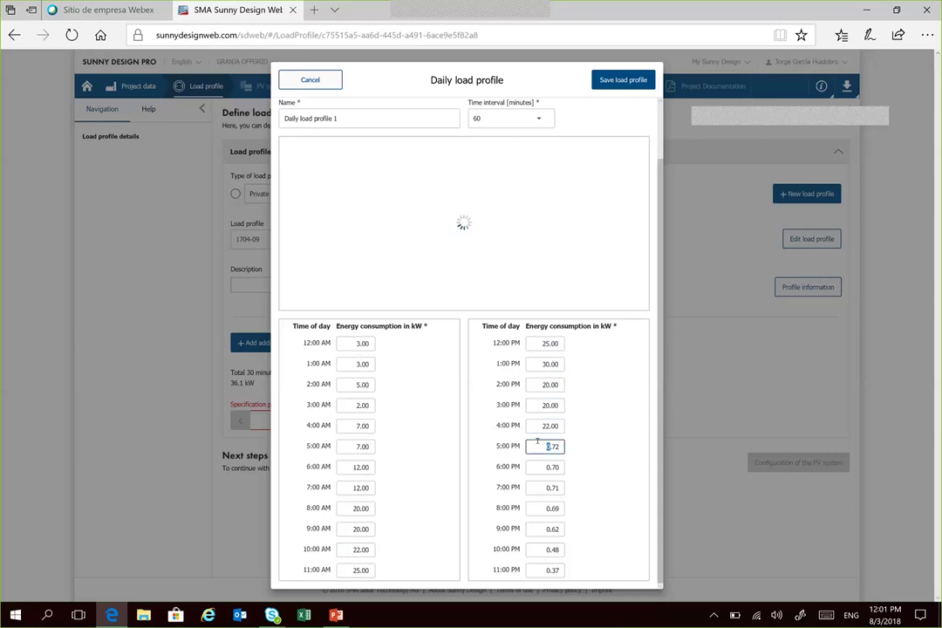
text(2)
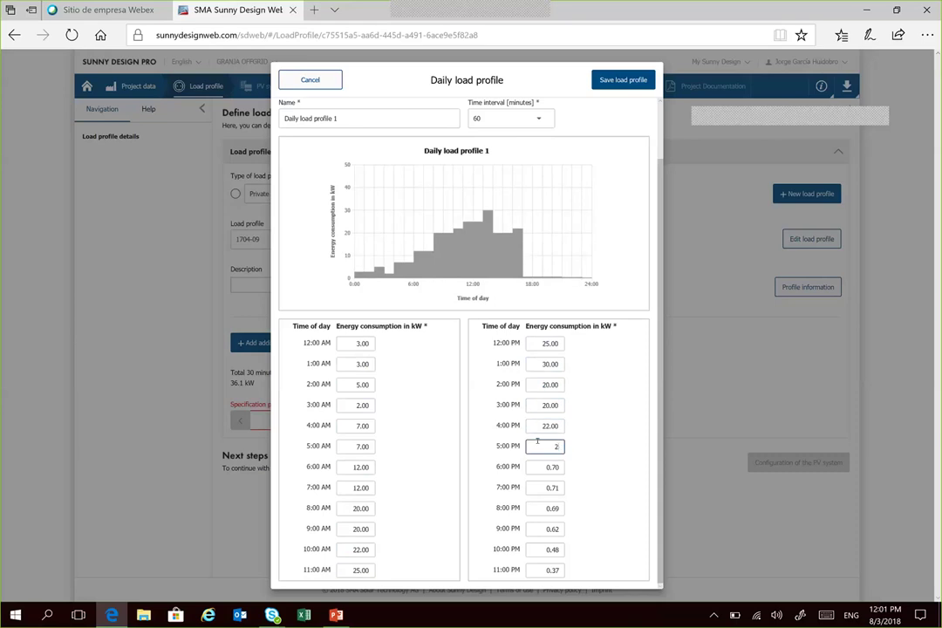
text(0)
key(Tab)
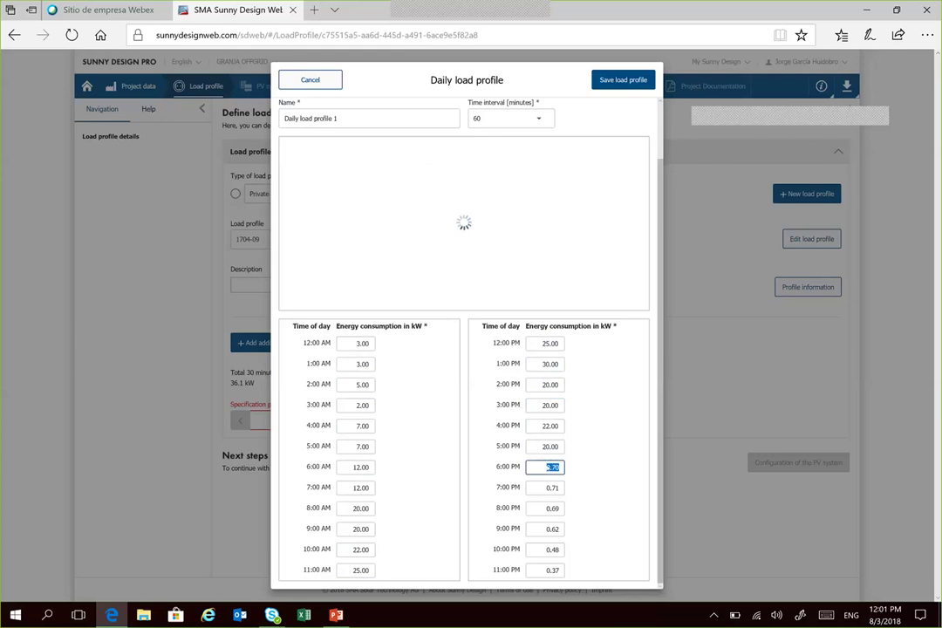
text(25)
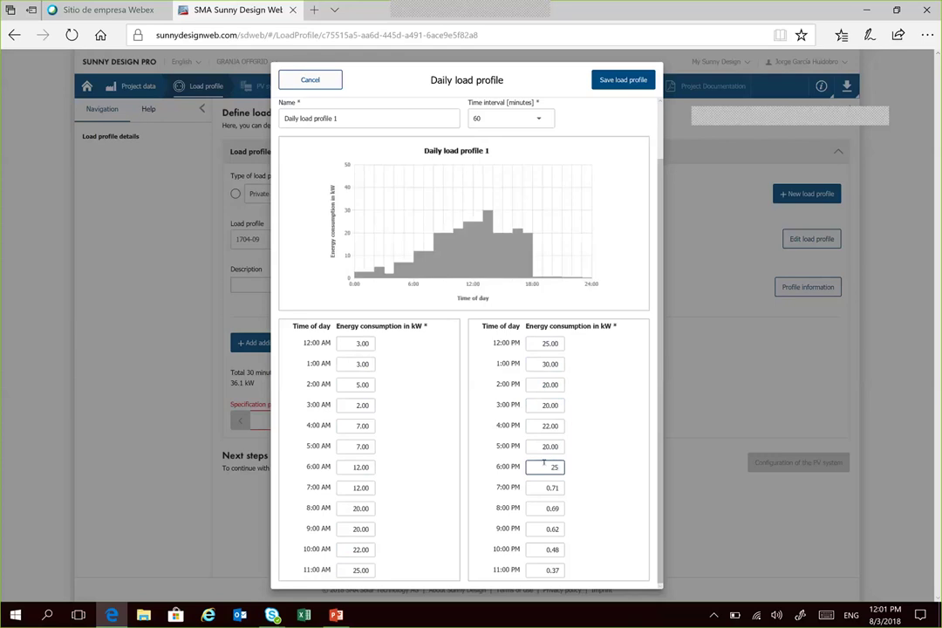
key(Tab)
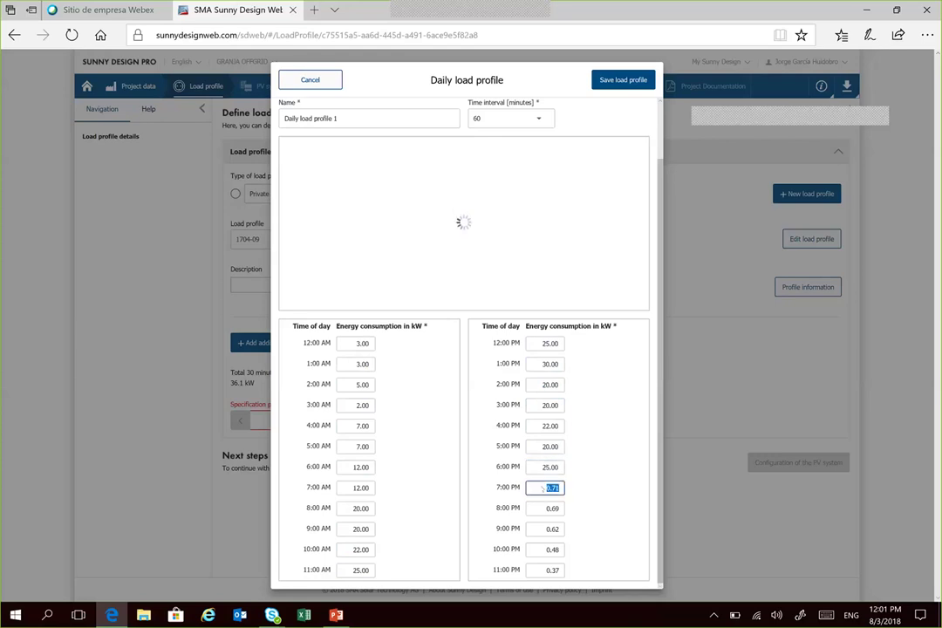
text(25)
key(Tab)
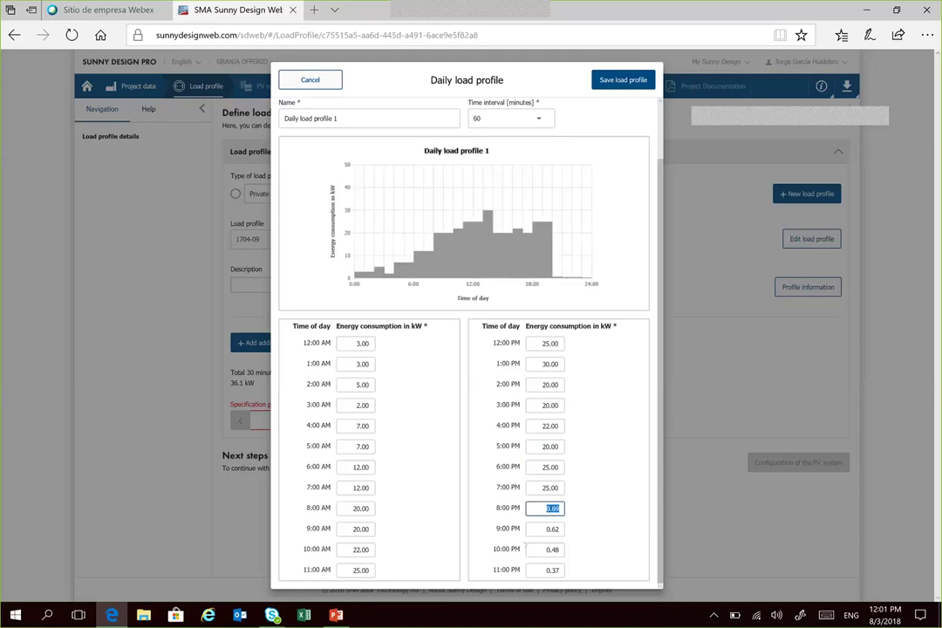
Step: Set the energy consumption to 15 kW at both 8:00 PM and 9:00 PM
text(10)
key(BackSpace)
text(5)
click(541, 527)
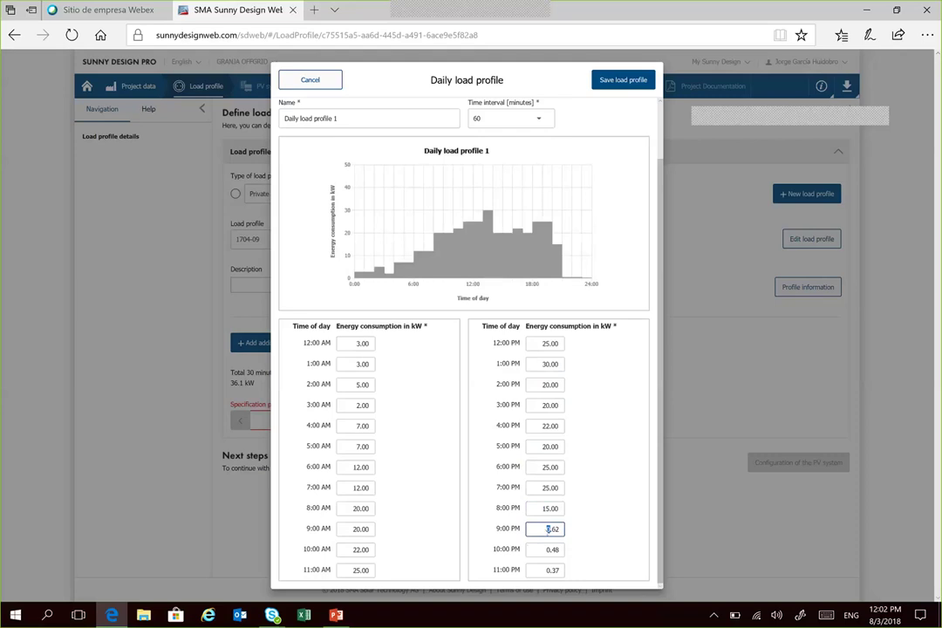
double_click(548, 528)
text(15)
Step: Set the energy consumption to 10 kW at 10:00 PM and 5 kW at 11:00 PM
click(537, 548)
double_click(538, 548)
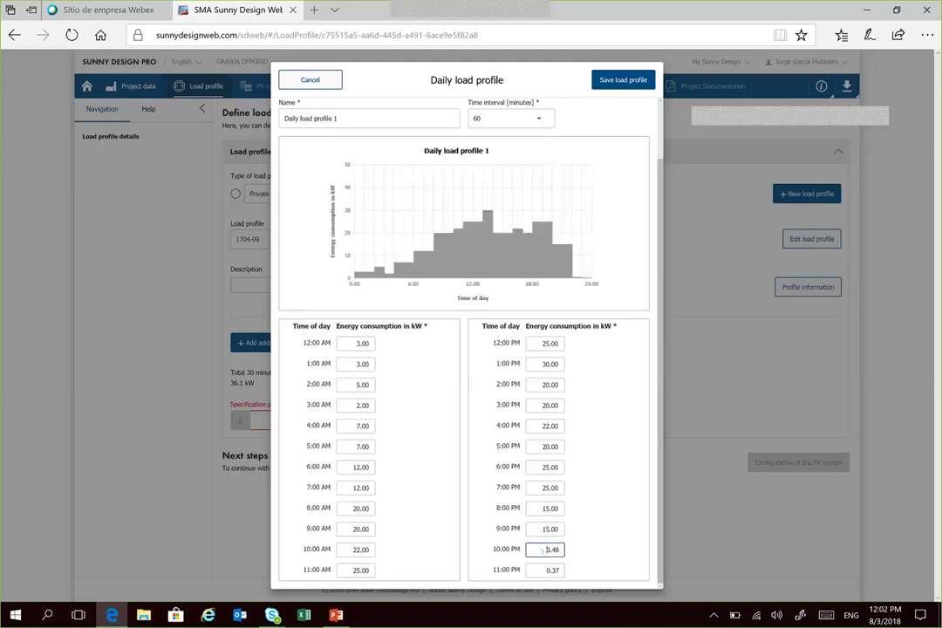
text(10)
click(541, 571)
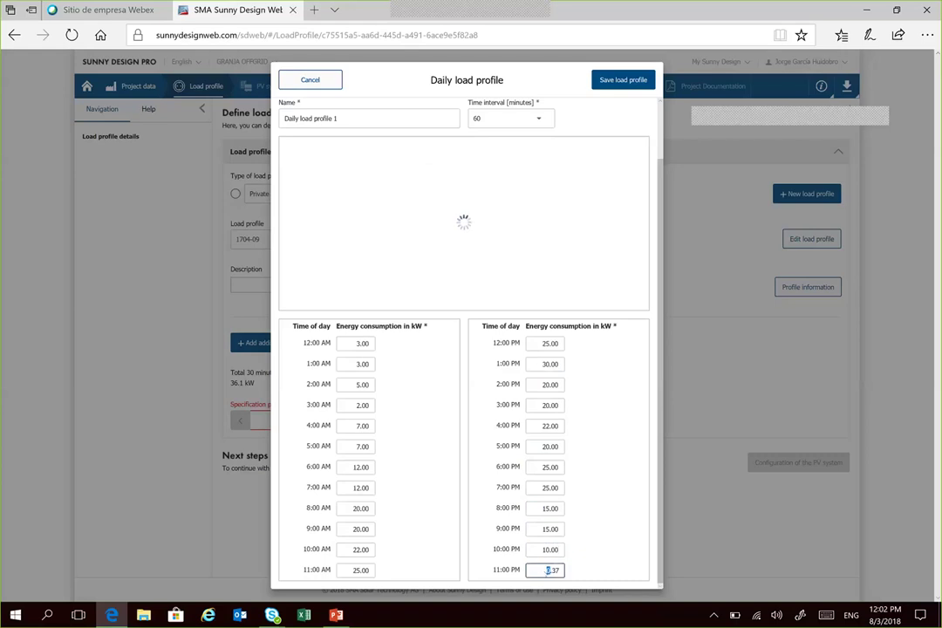
double_click(540, 571)
text(5)
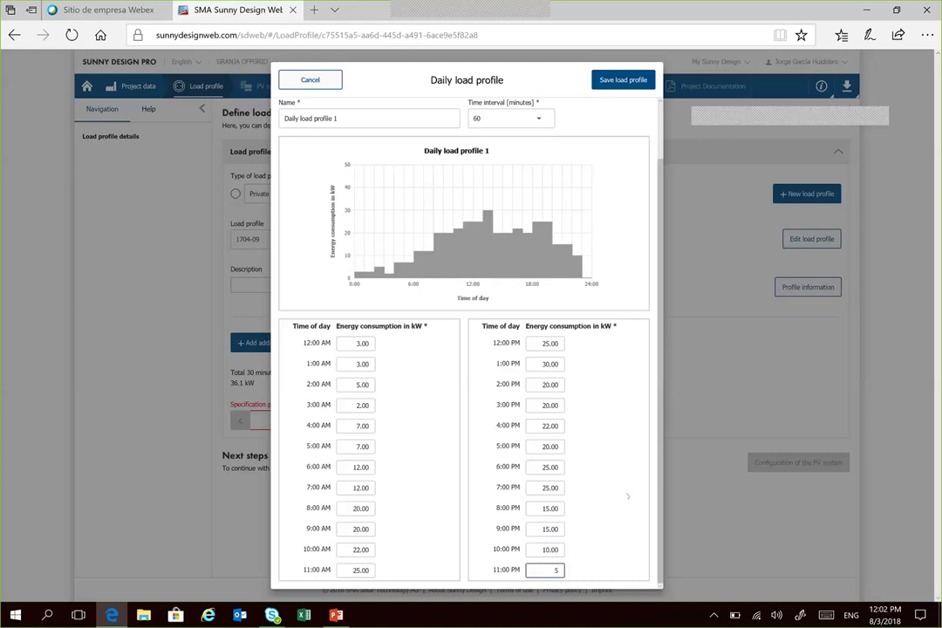
click(626, 496)
Step: Save the daily load profile and the new GRANJA NEUQUEN load profile
click(610, 79)
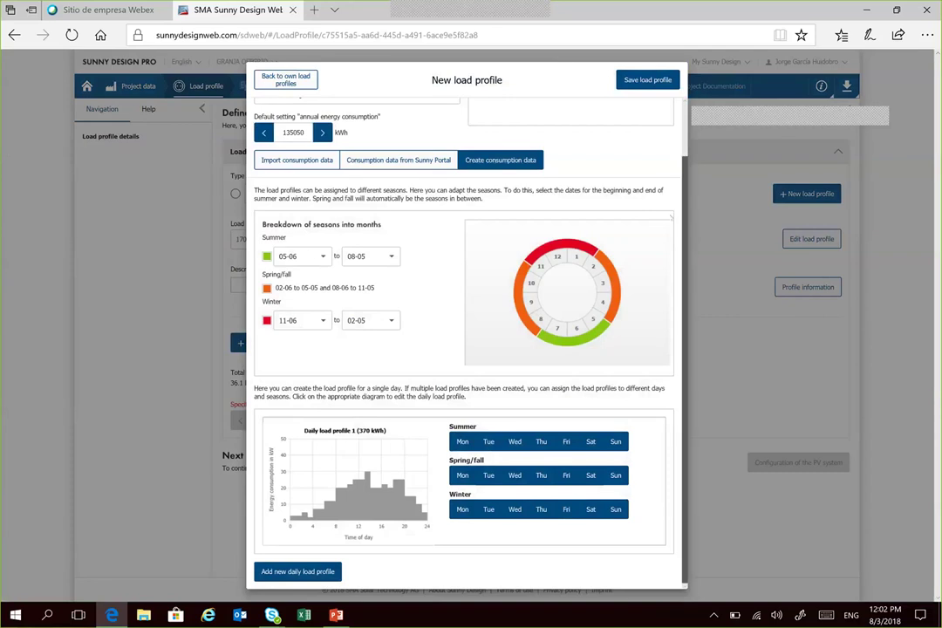
scroll(466, 332, up, 2)
scroll(467, 331, down, 1)
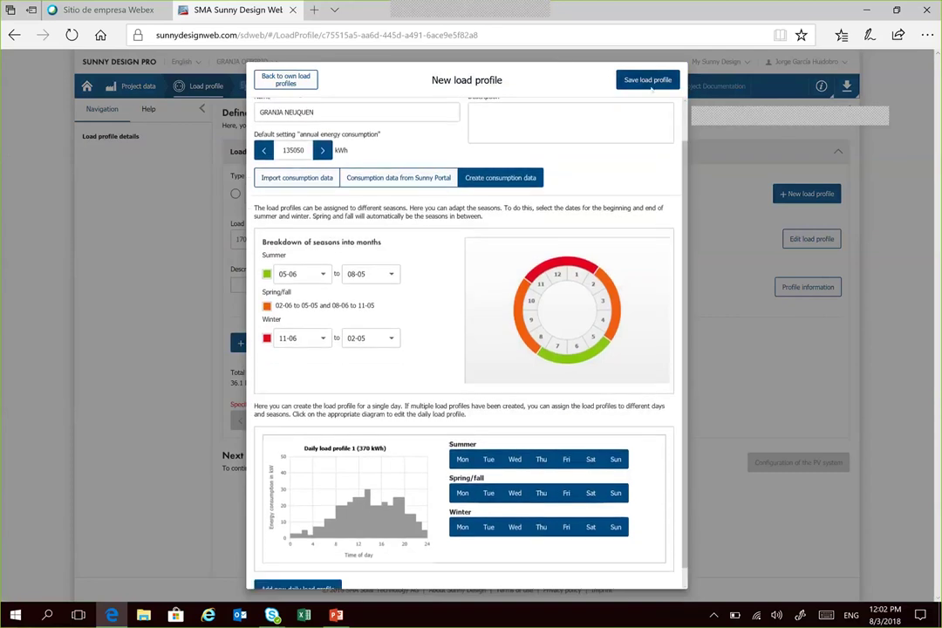
click(650, 86)
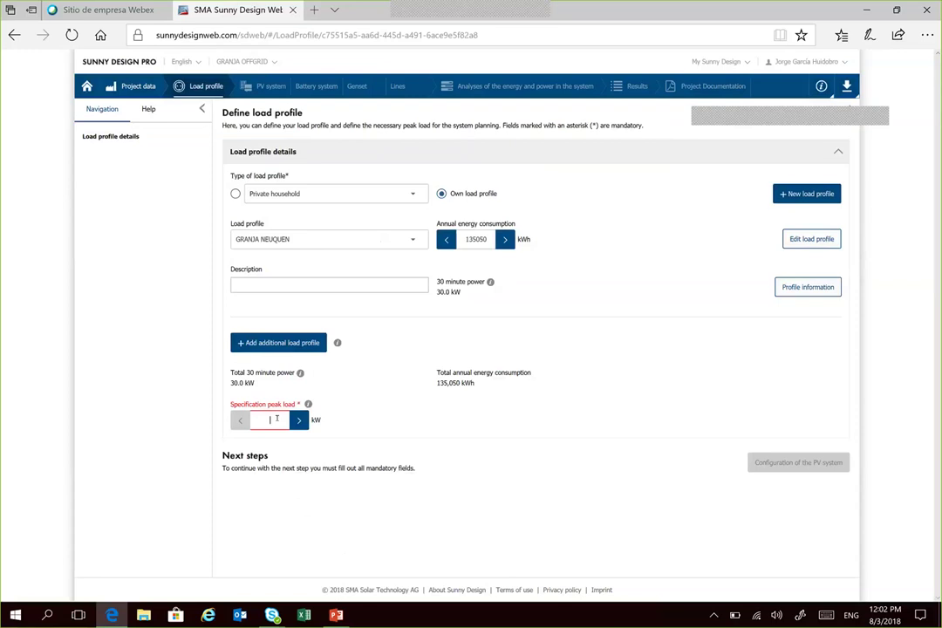
Step: Set the specification peak load to 40 kW and proceed to the PV system configuration
text(35)
click(533, 442)
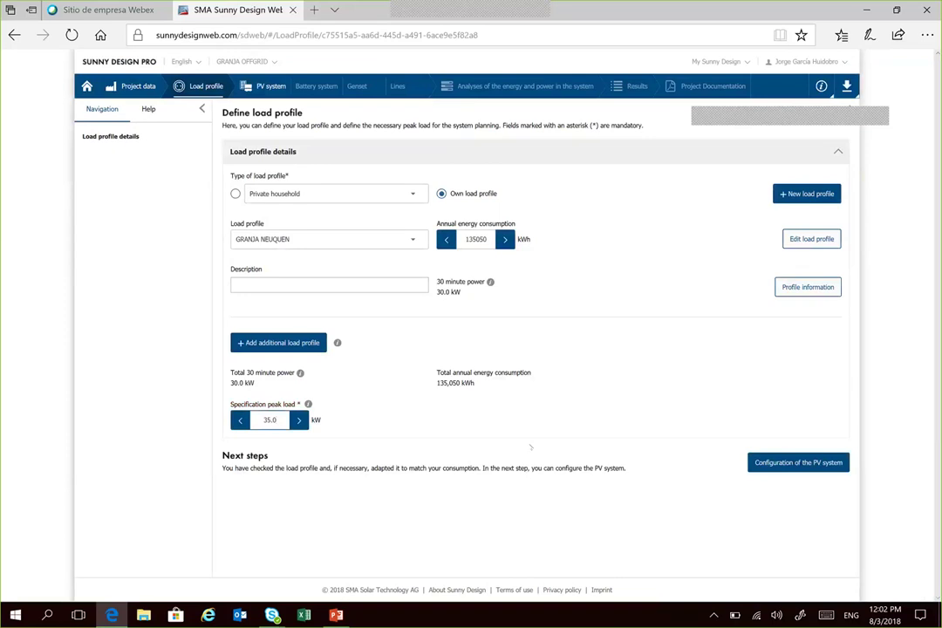
key(BackSpace)
key(BackSpace)
key(BackSpace)
key(BackSpace)
text(40.0)
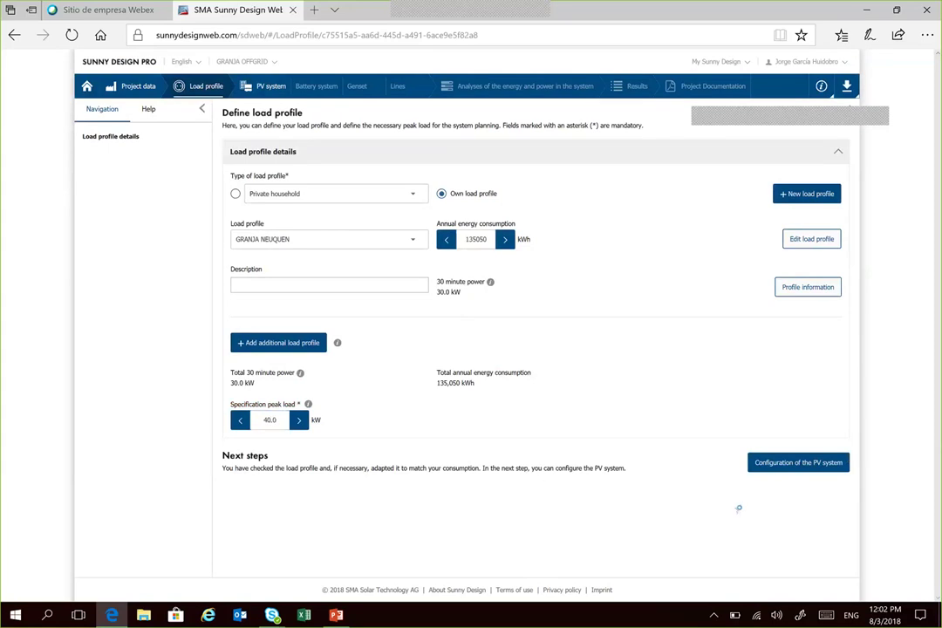
click(804, 463)
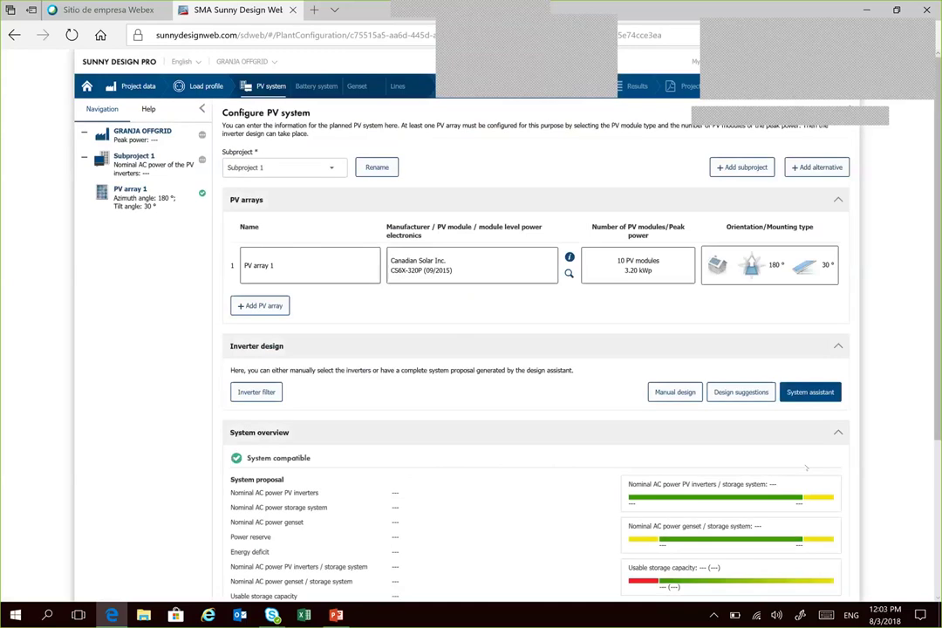
Step: Change the PV module of PV array 1 to JKM-270PP-60 (01/2014) from JinkoSolar Holding Co. Ltd
click(475, 262)
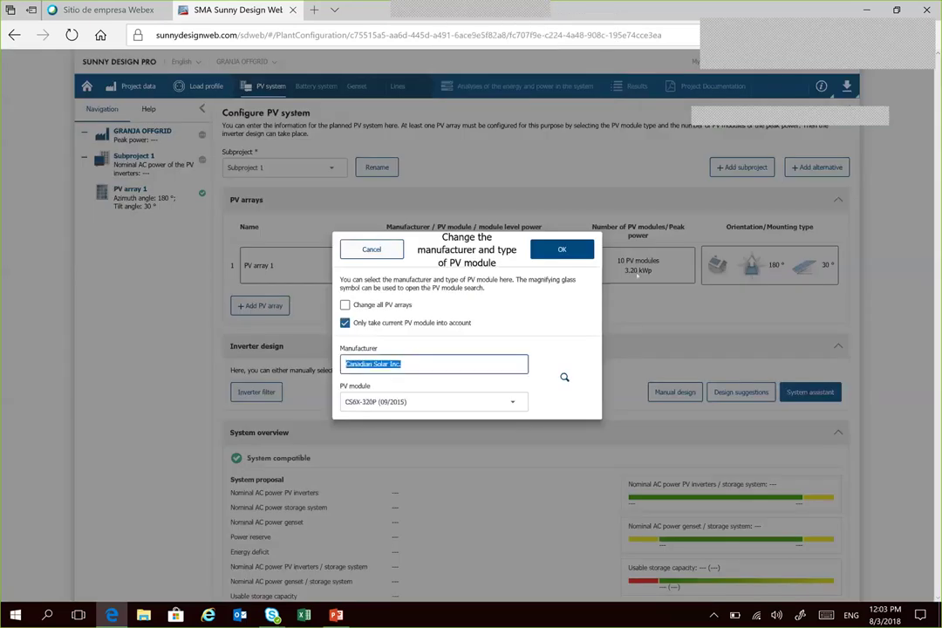
text(jinko)
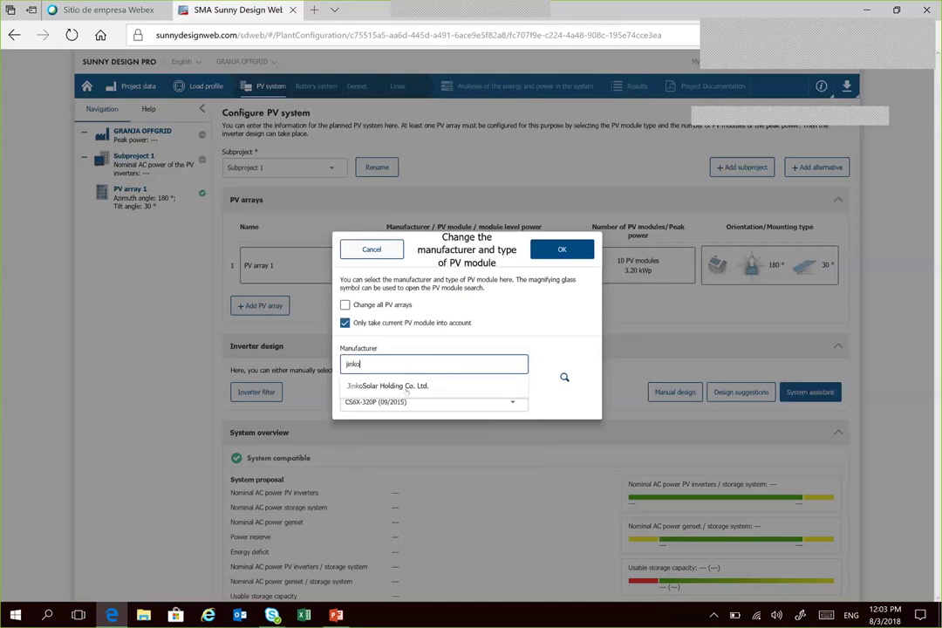
click(403, 387)
click(382, 406)
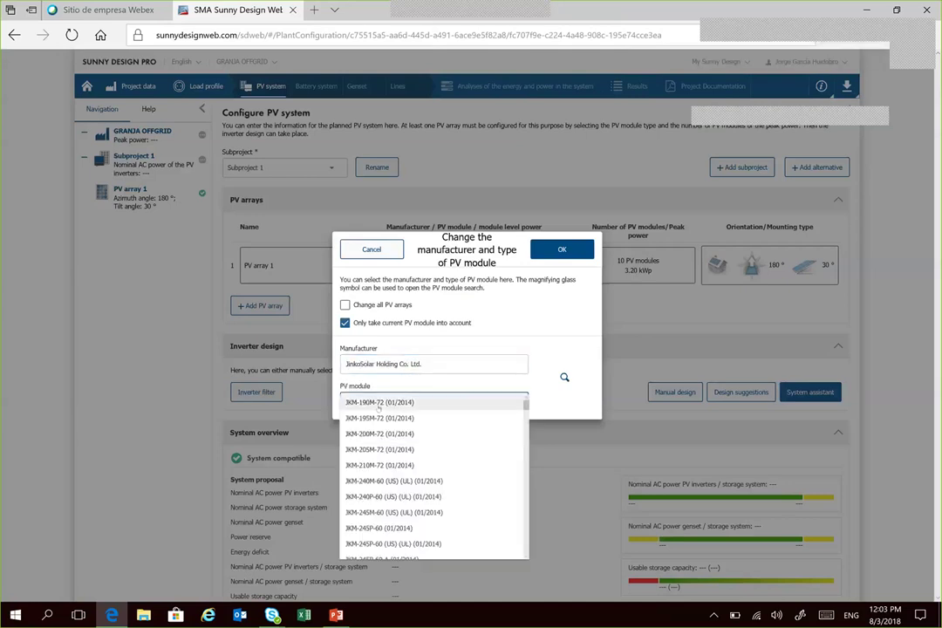
scroll(379, 454, down, 5)
scroll(379, 408, down, 1)
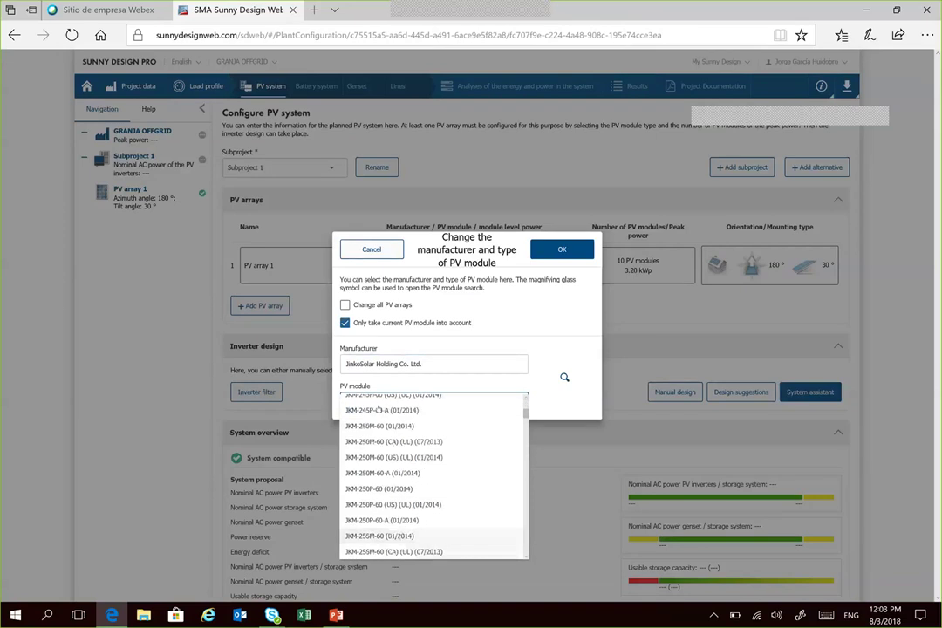
scroll(378, 409, down, 3)
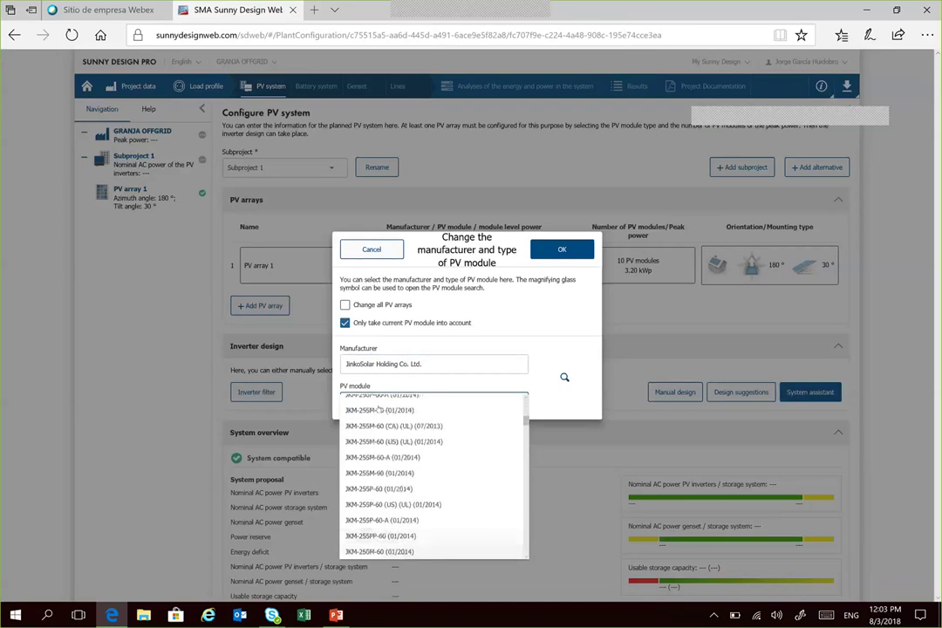
scroll(379, 409, down, 5)
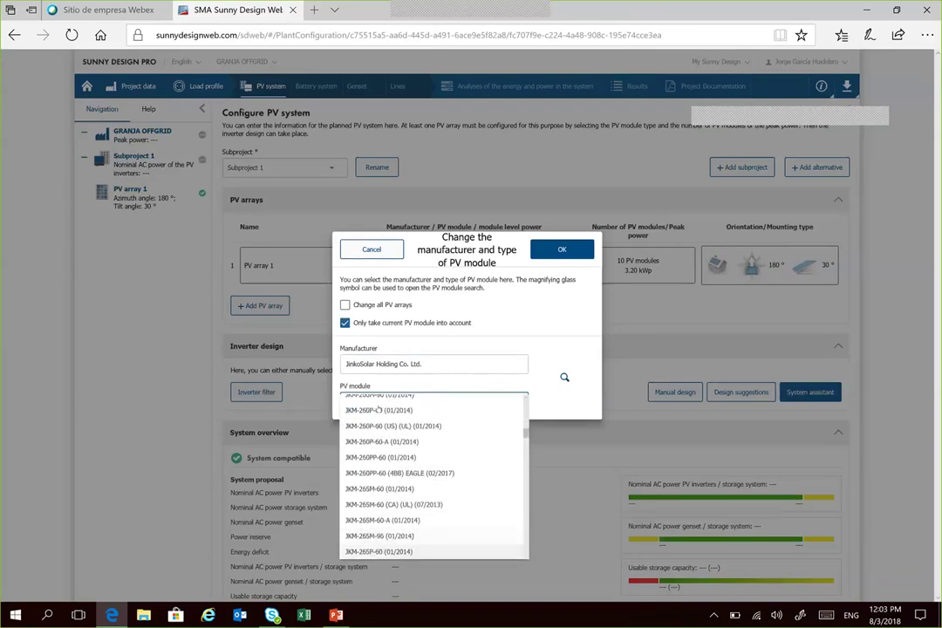
scroll(378, 409, down, 4)
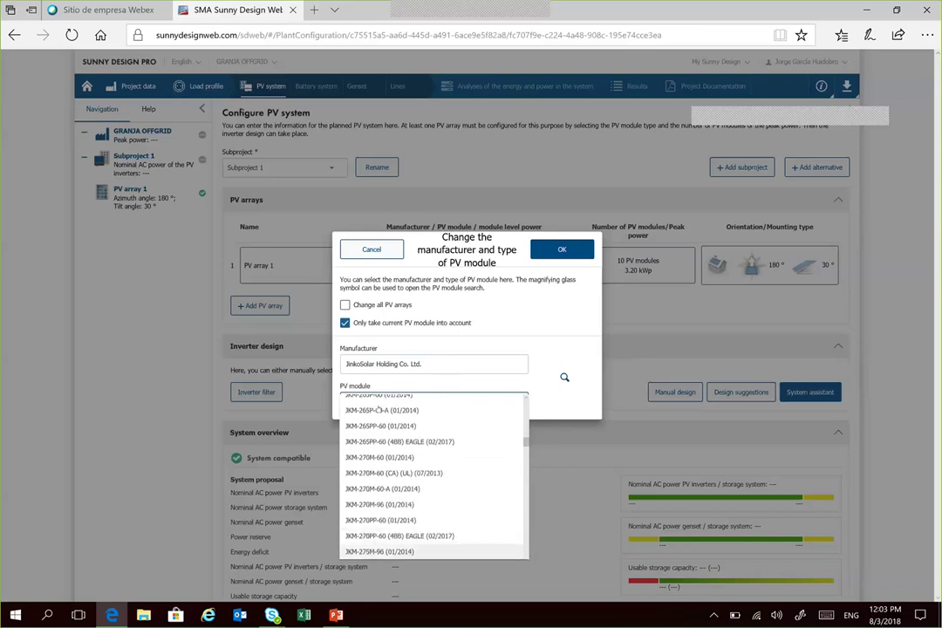
key(Up)
key(Up)
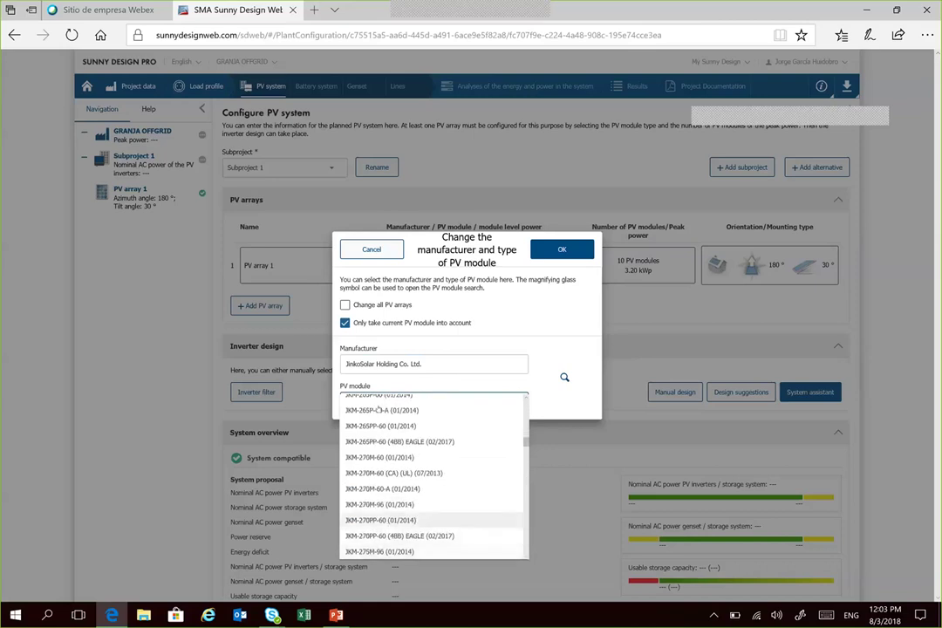
key(Return)
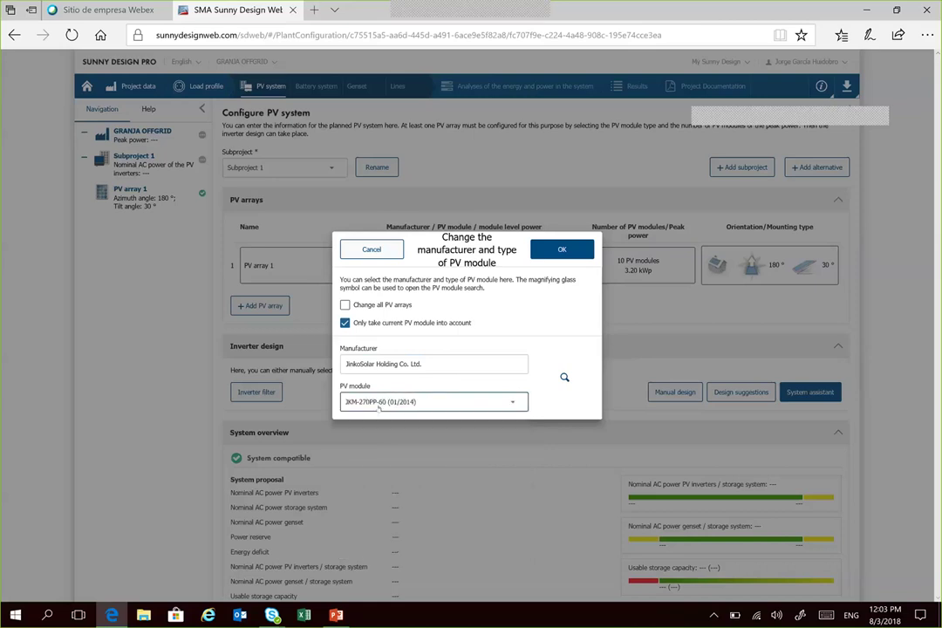
click(551, 246)
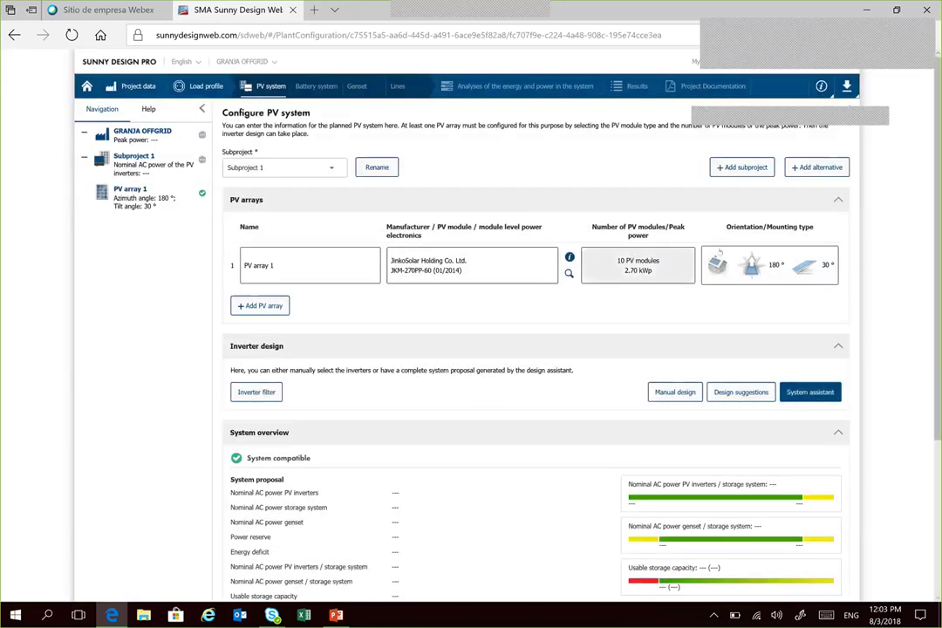
Step: Change the mounting type of PV array 1 to ground mount
click(737, 251)
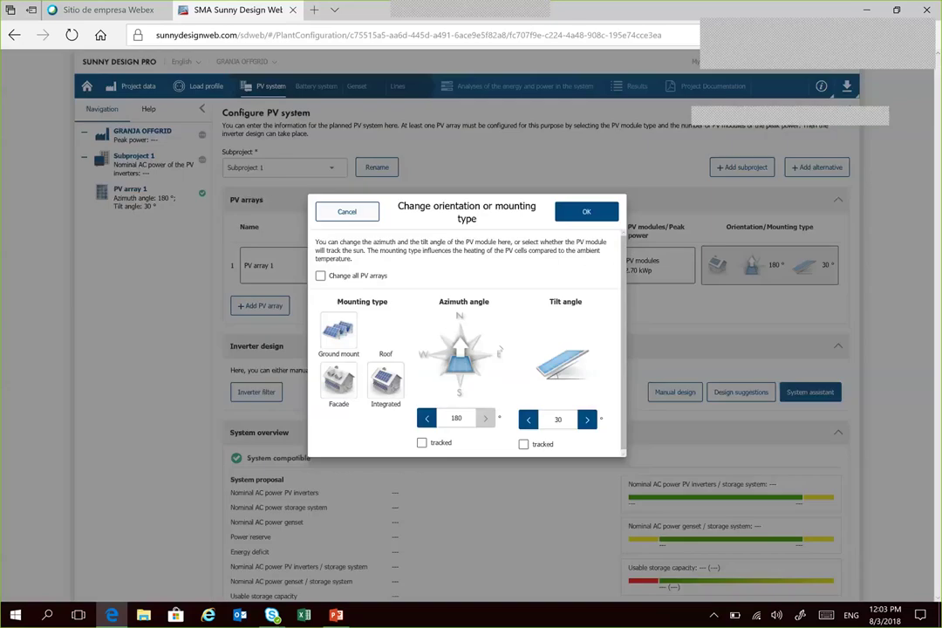
click(338, 329)
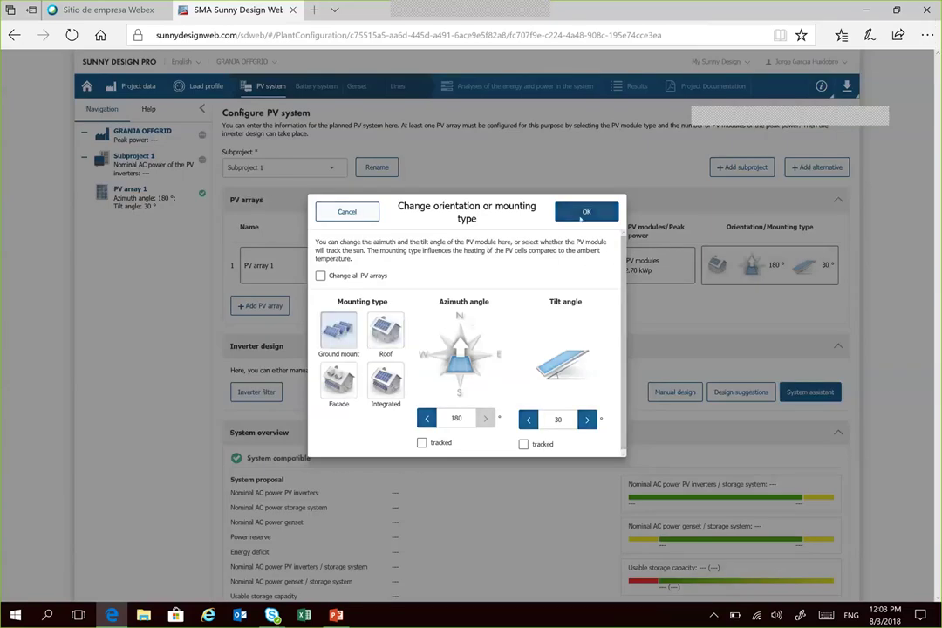
click(584, 213)
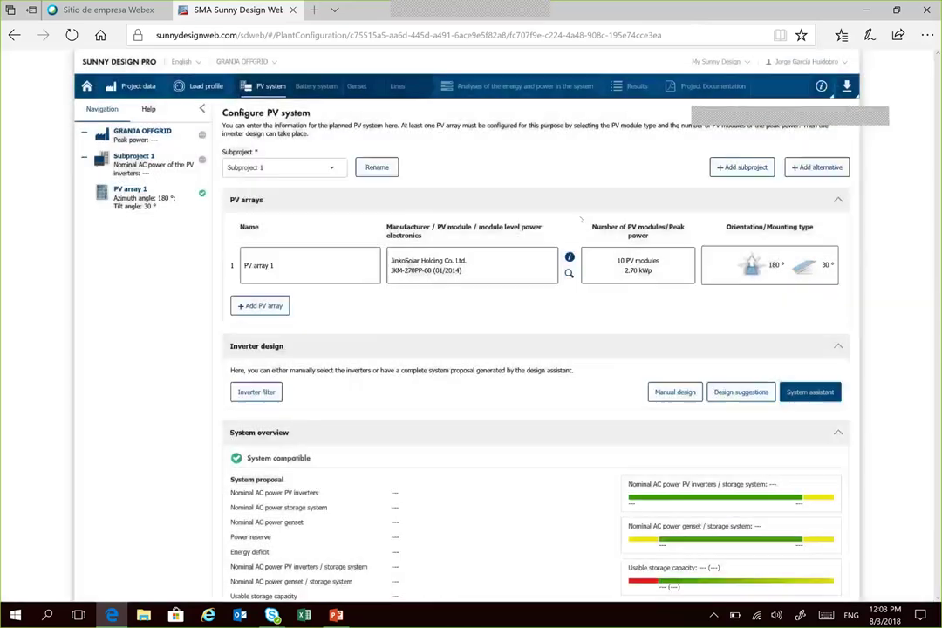
Step: Size PV array 1 to a peak power of 49.95 kWp with 185 PV modules
click(633, 271)
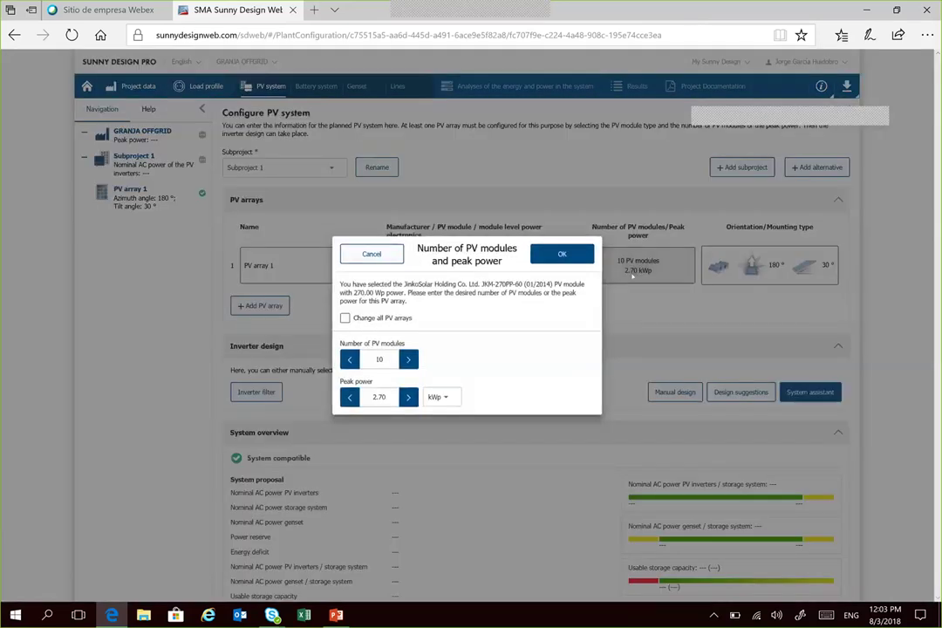
click(378, 397)
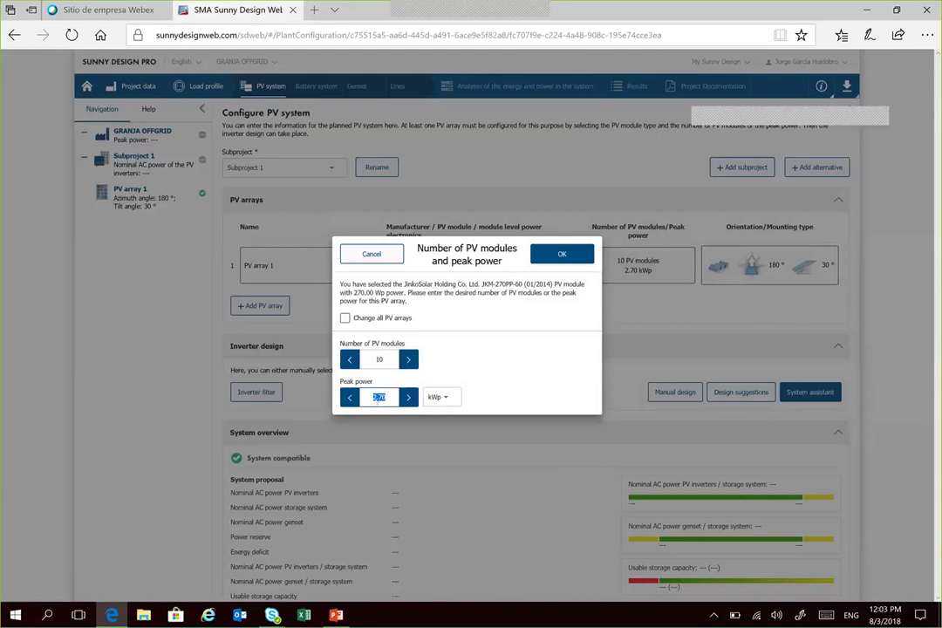
text(1.50)
click(540, 251)
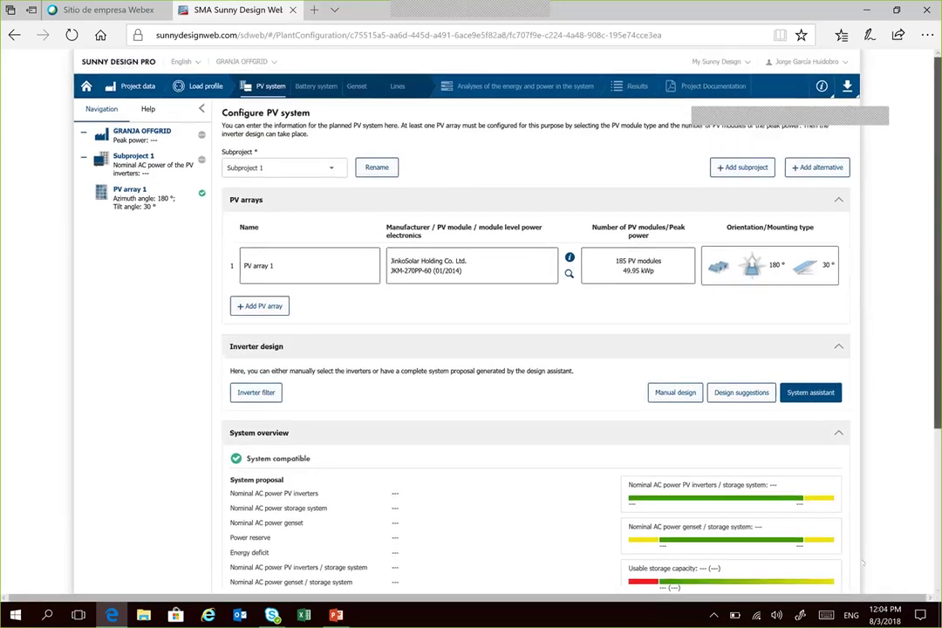
Step: Add the STP 25000TL-30 three-phase inverter to the subproject and acknowledge the three-phase connection notice
scroll(871, 541, down, 1)
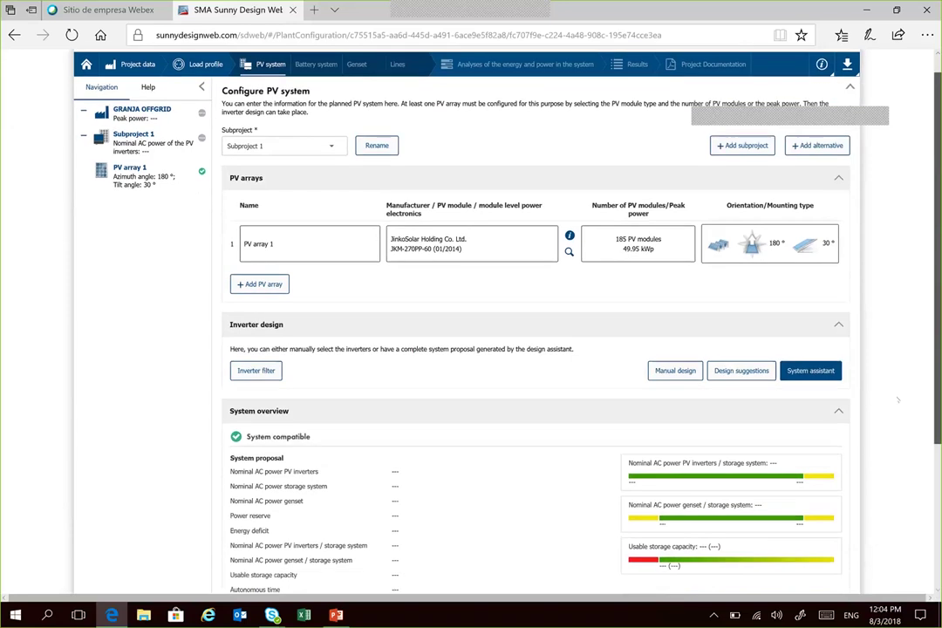
scroll(490, 552, down, 3)
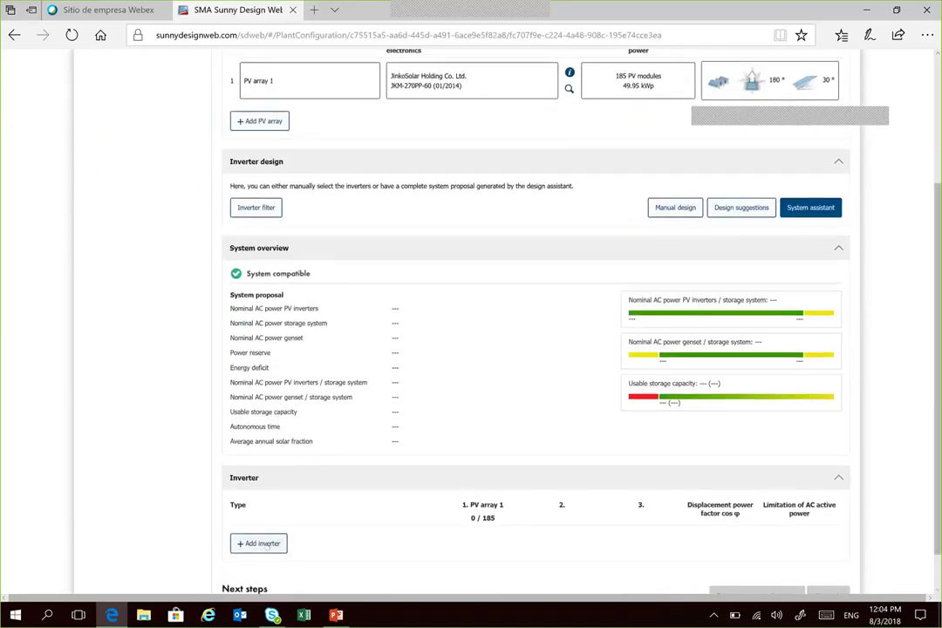
click(264, 544)
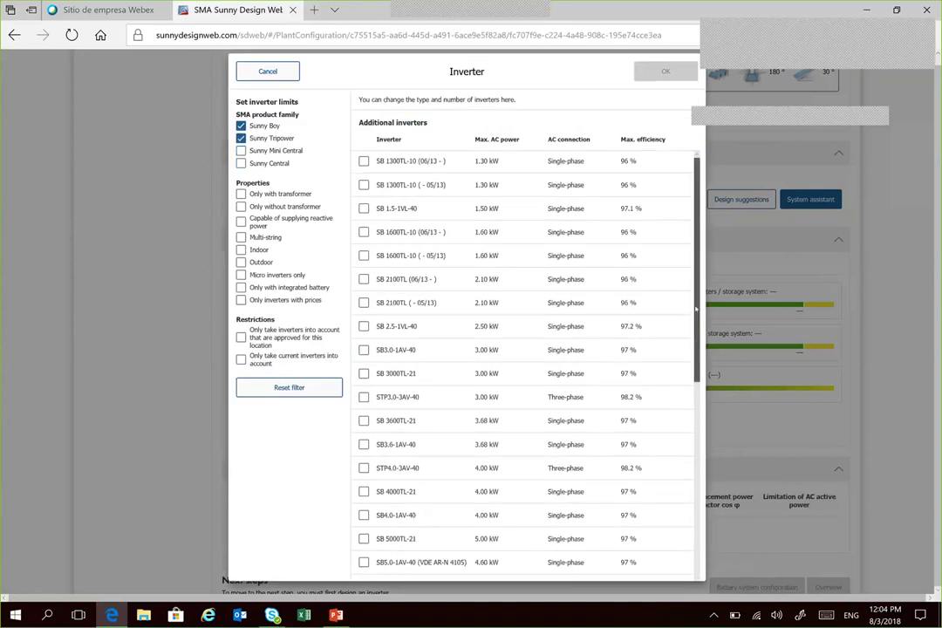
scroll(683, 464, down, 3)
scroll(683, 465, down, 3)
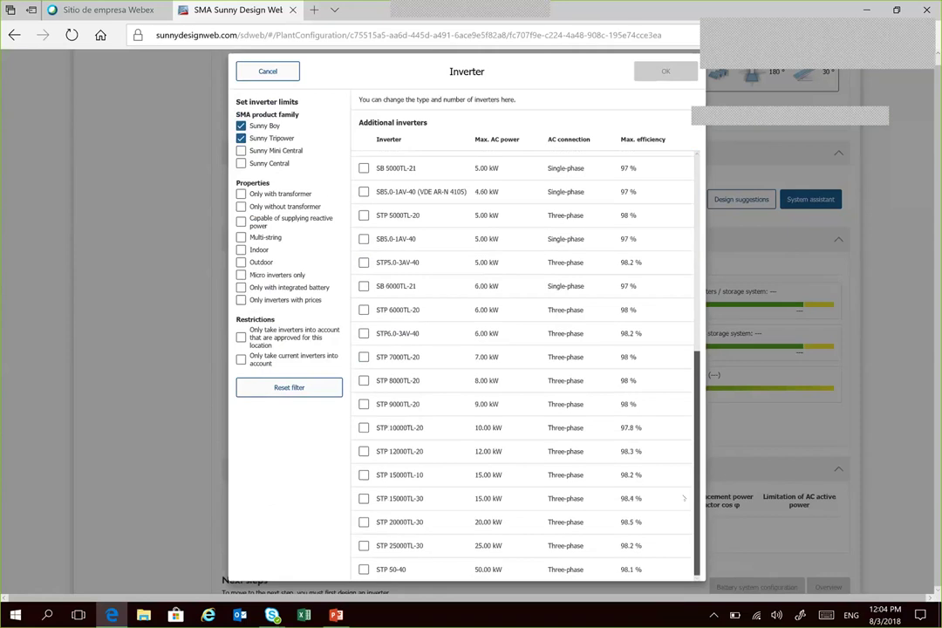
click(364, 545)
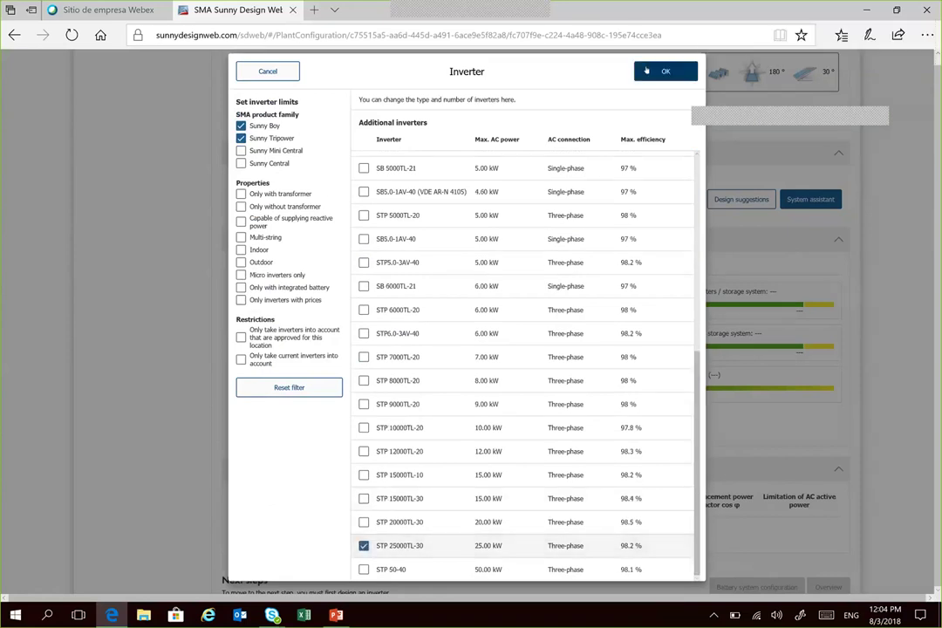
click(648, 71)
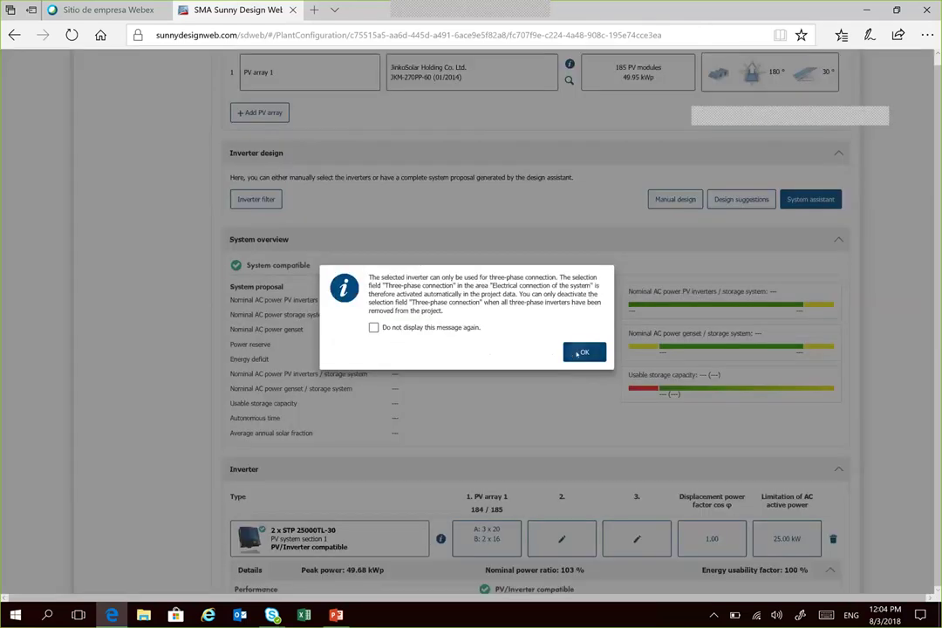
click(581, 353)
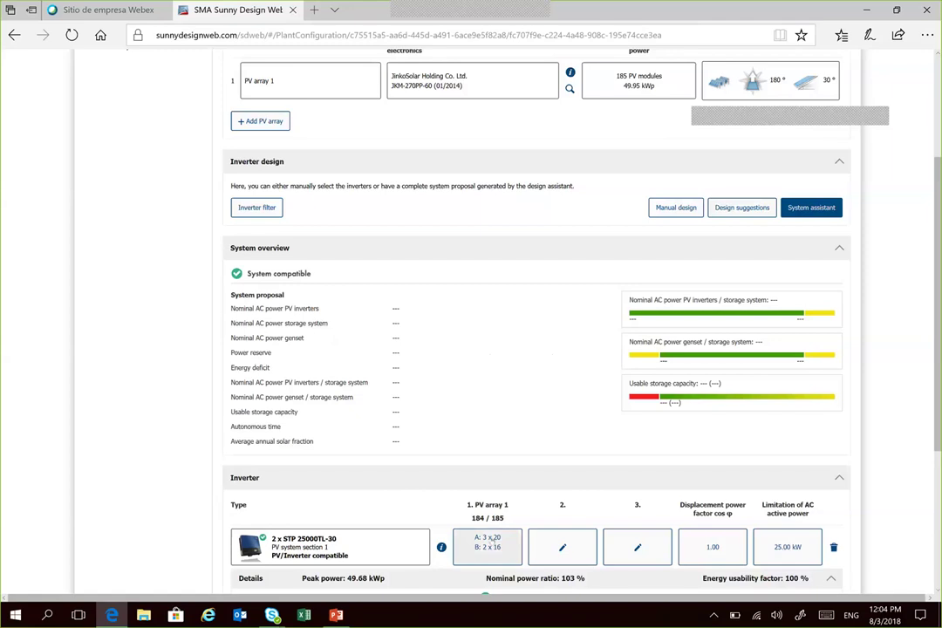
Step: Configure input A of the STP 25000TL-30 inverters with 2 strings of 23 PV modules
click(487, 546)
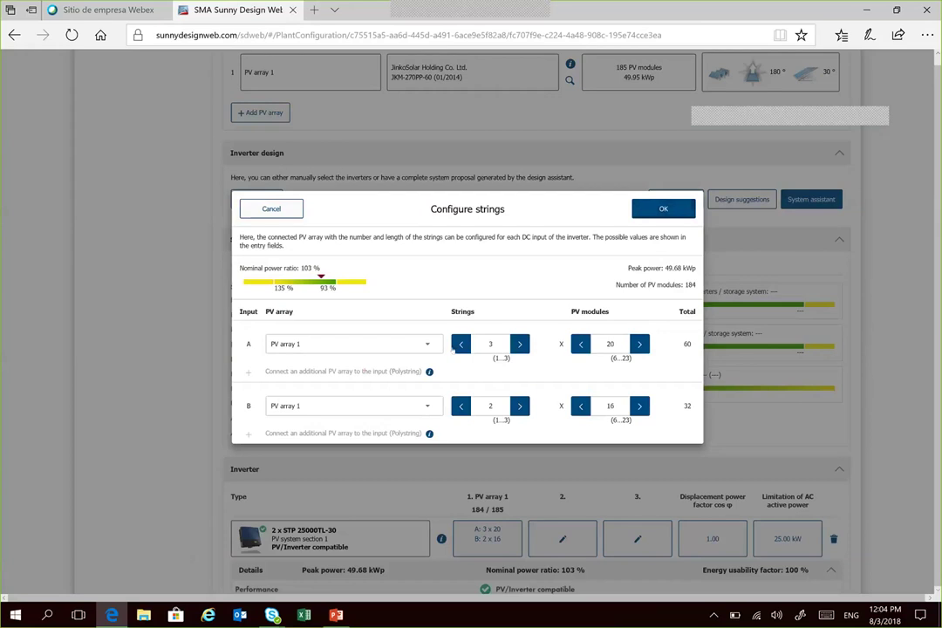
click(459, 345)
click(639, 345)
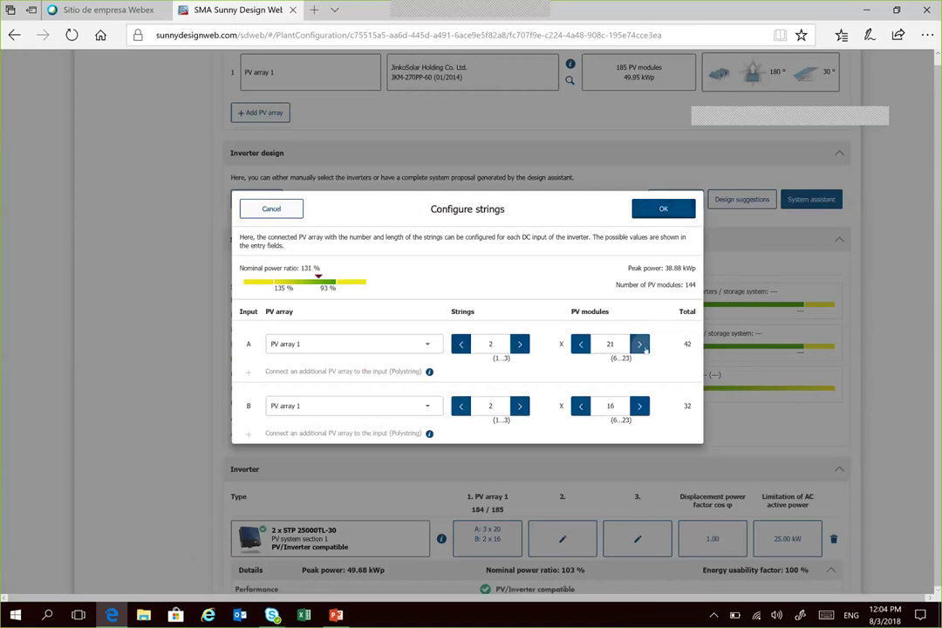
click(639, 344)
click(640, 345)
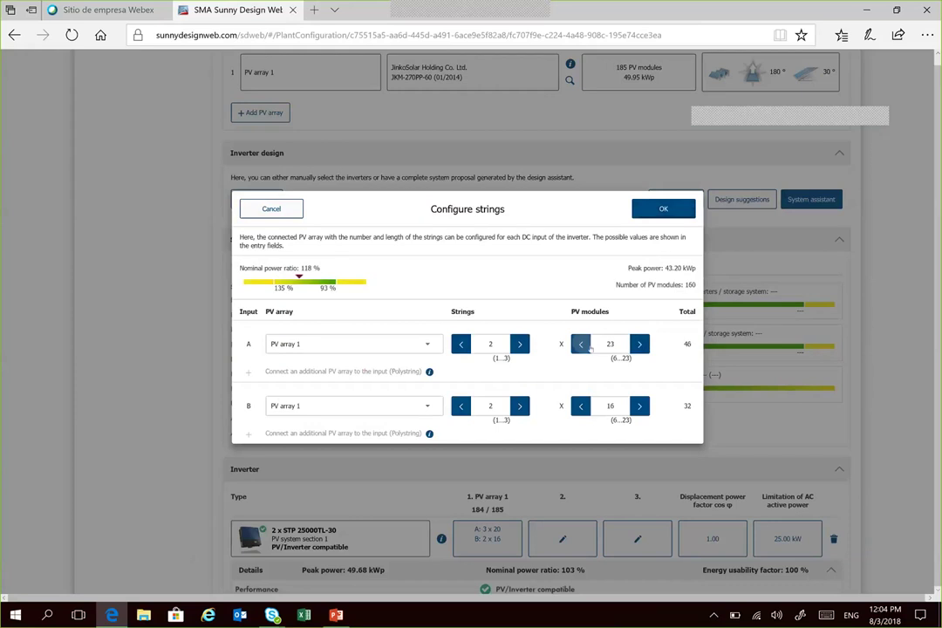
Step: Set input B to 23 PV modules per string and accept the string configuration
click(639, 407)
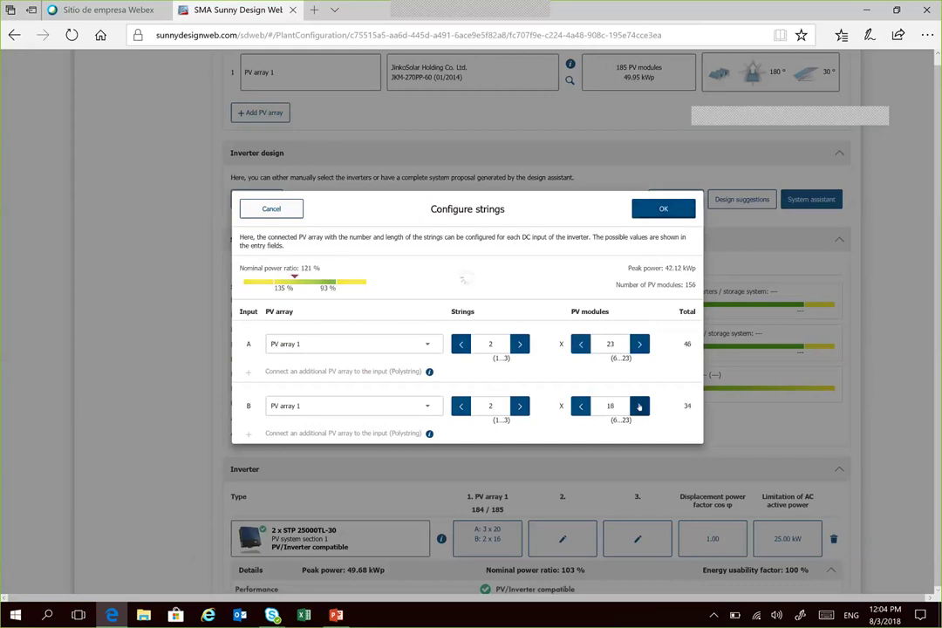
click(640, 406)
click(639, 407)
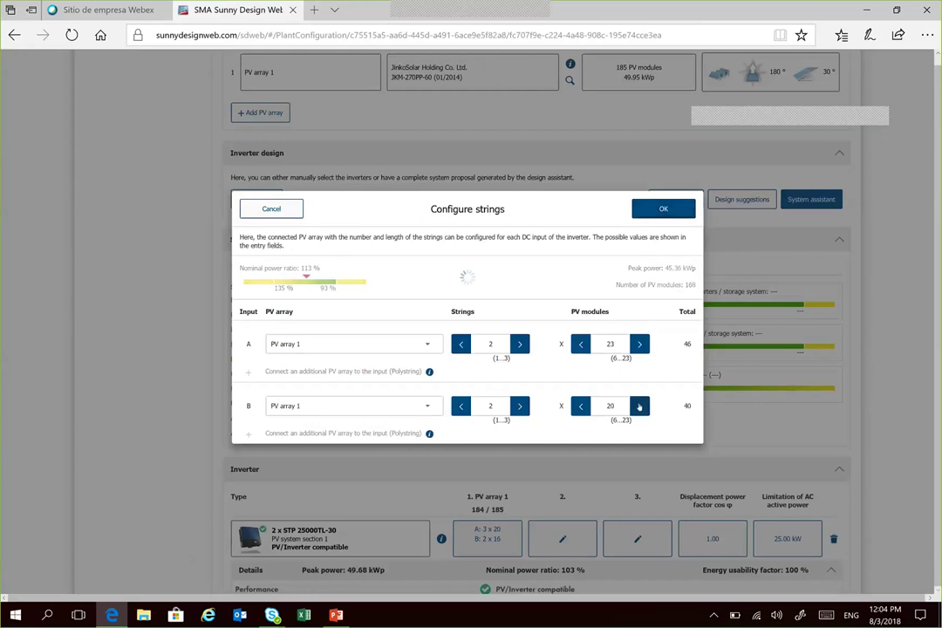
click(639, 407)
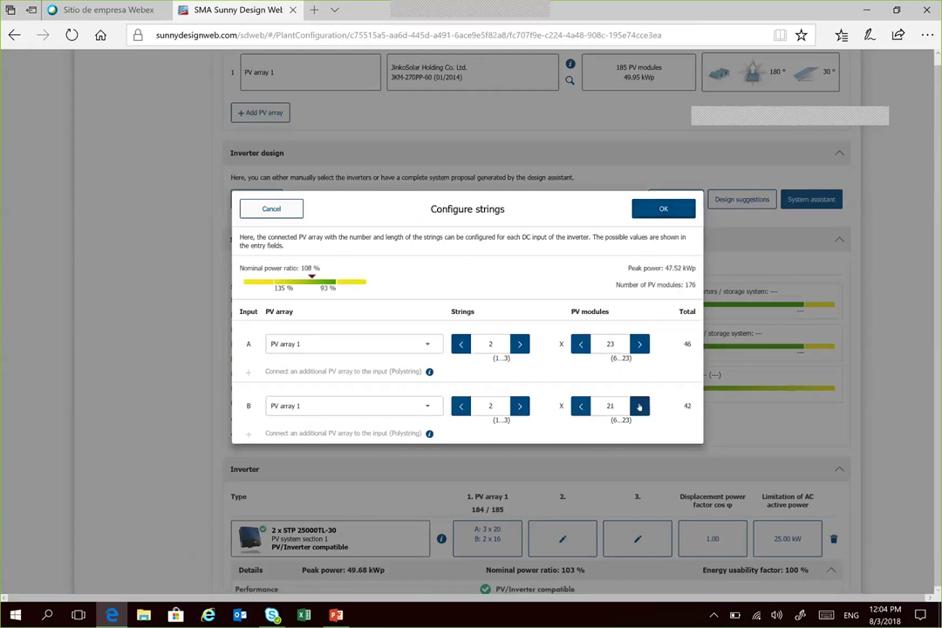
click(639, 406)
click(674, 208)
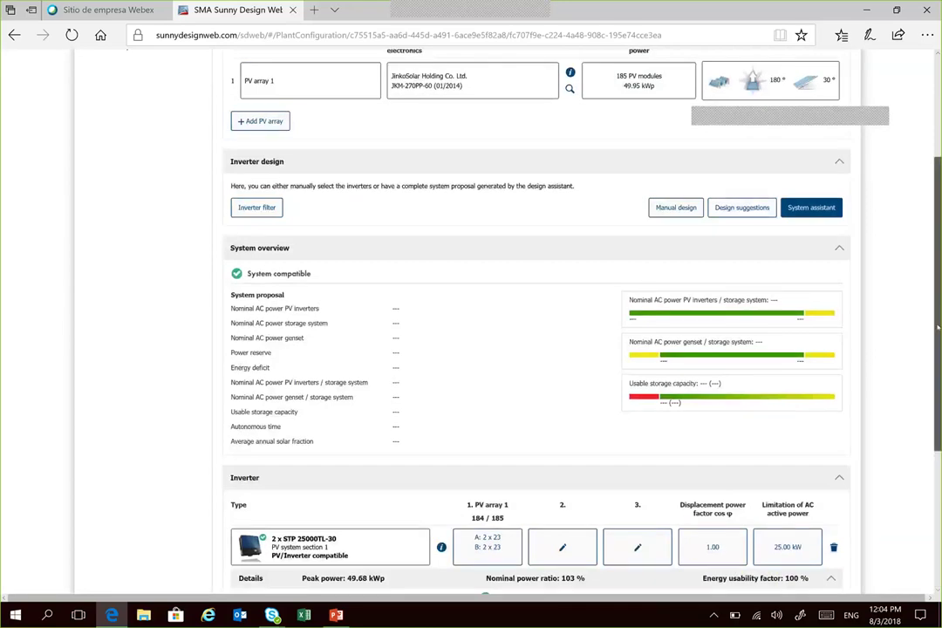
Step: In the battery system configuration, enable the Multicluster Box MC-Box-12.3-20 (Off-Grid) and choose 3 x Sunny Island 8.0H as the device
scroll(937, 327, down, 3)
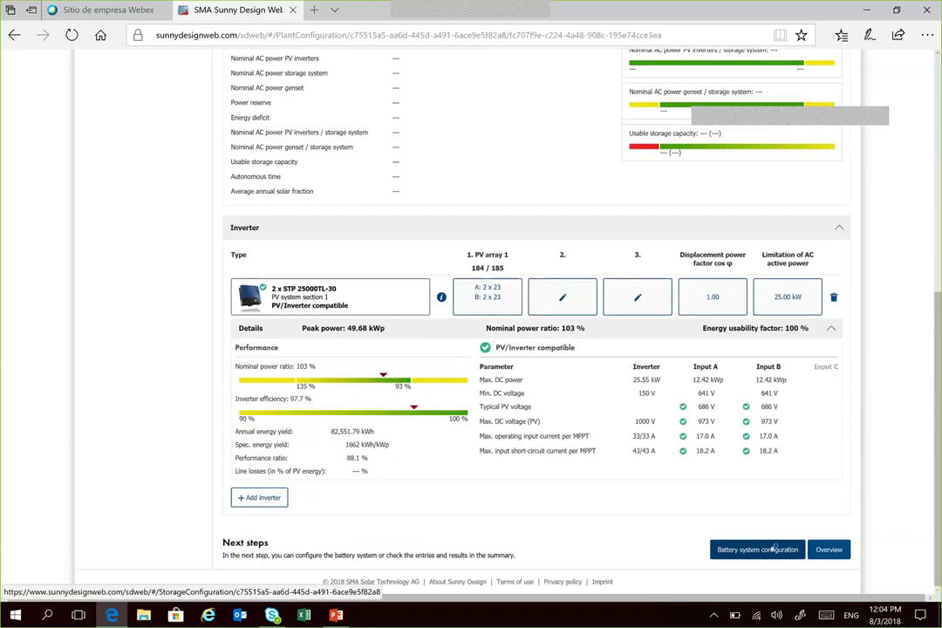
click(772, 550)
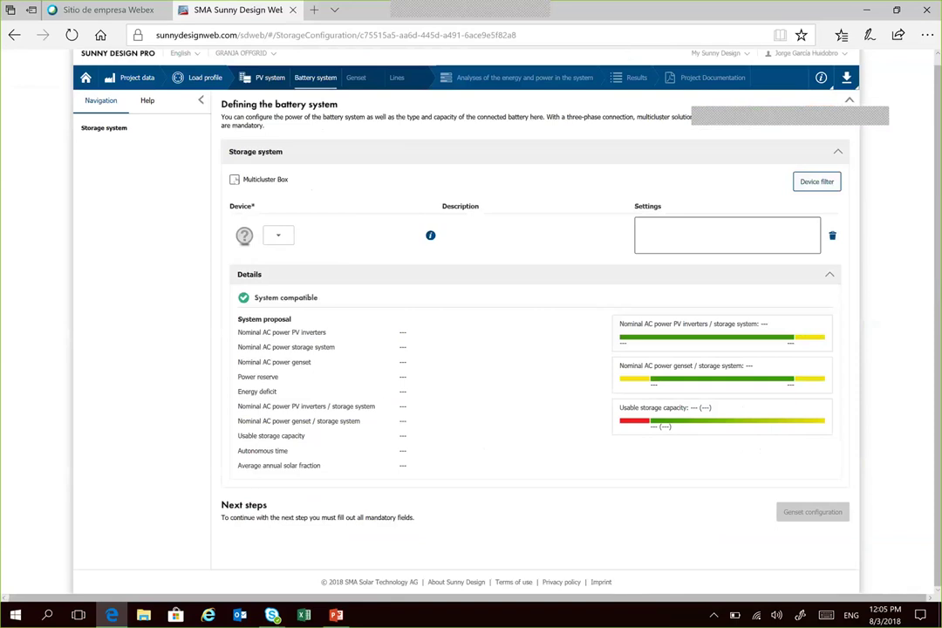
click(233, 179)
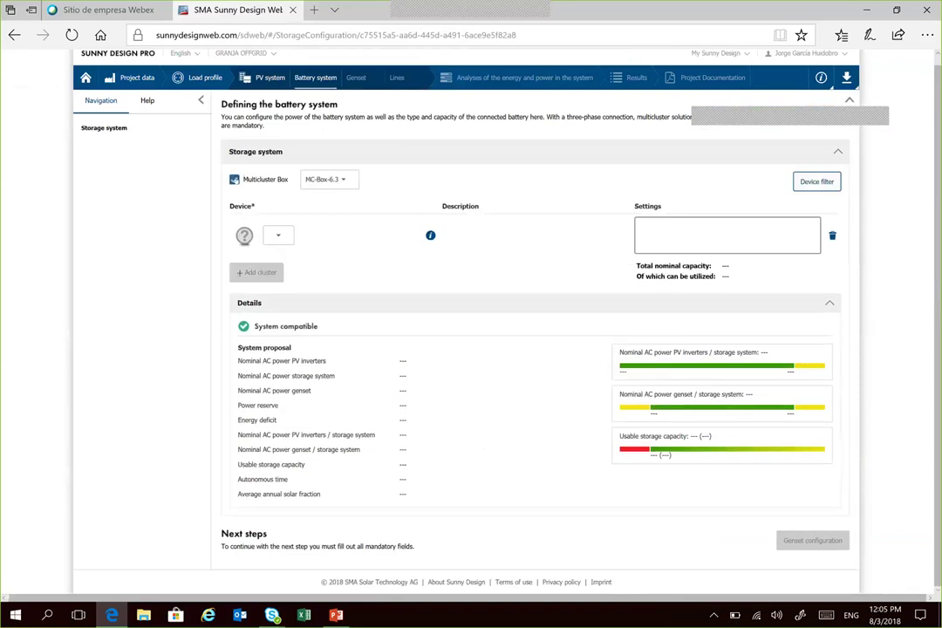
click(327, 179)
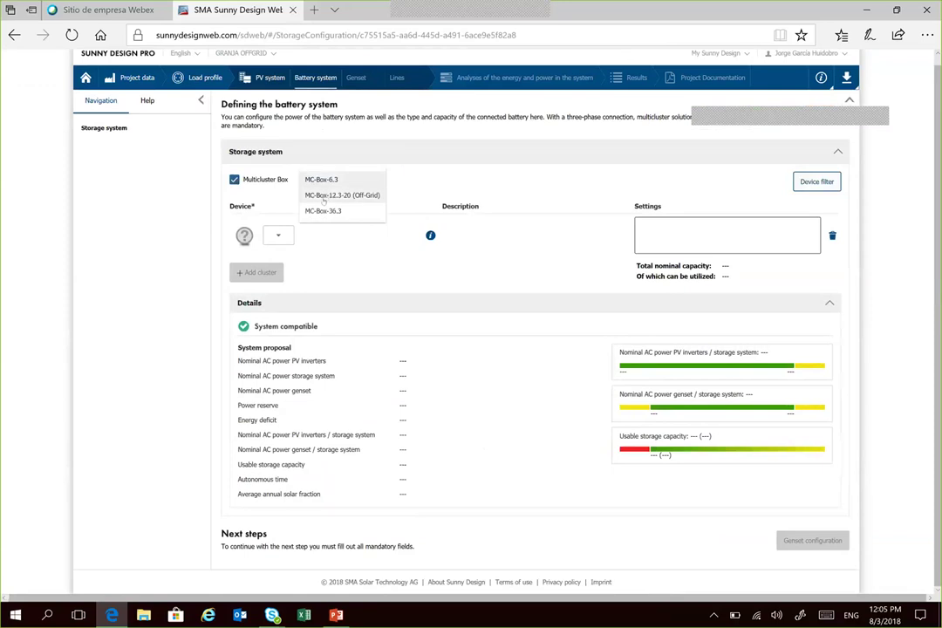
click(324, 197)
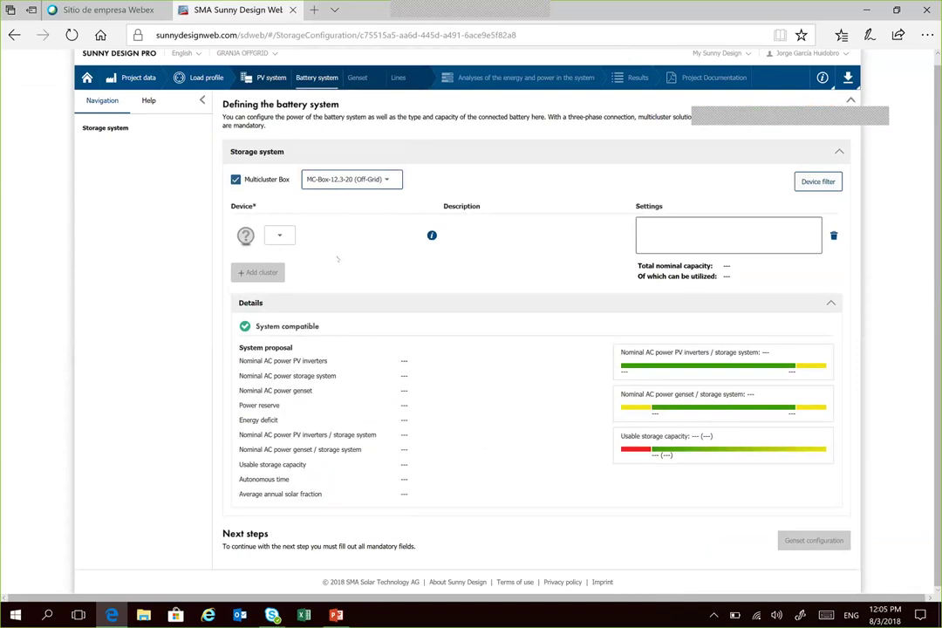
click(279, 234)
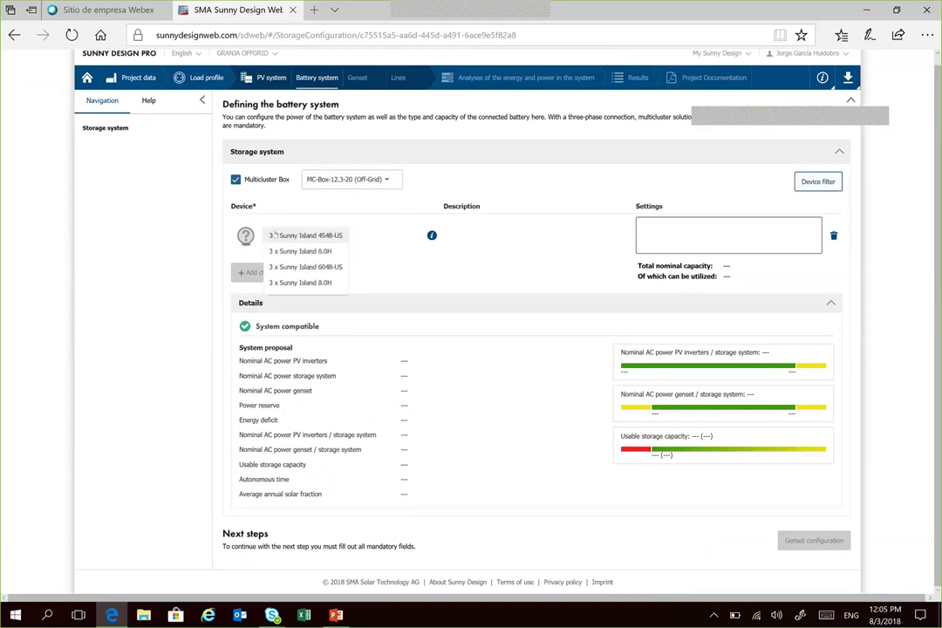
click(309, 280)
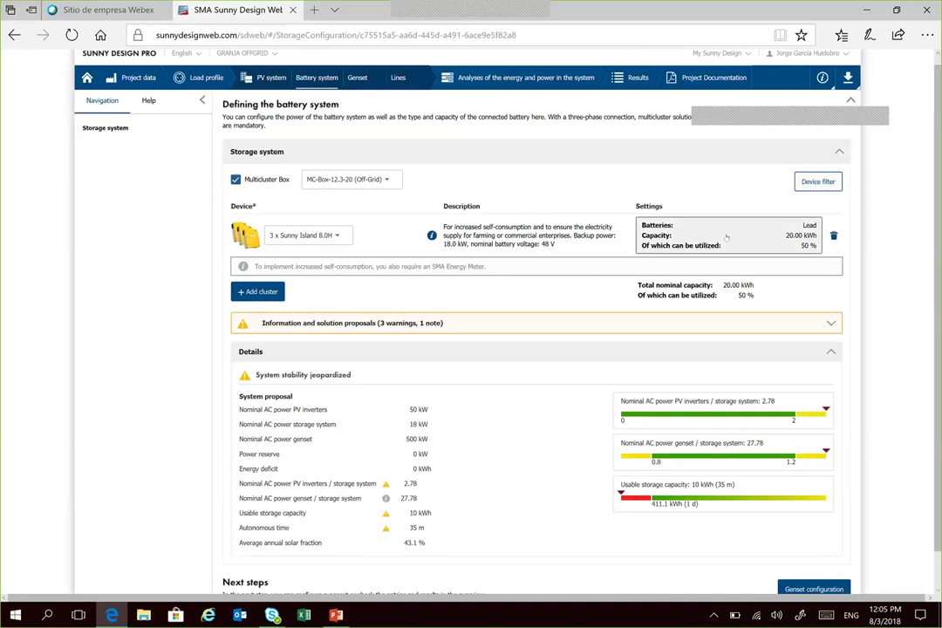
Step: Configure the lead battery storage with 100 kWh capacity, 60 % of it usable, and 87.5 % round-trip battery efficiency
click(727, 235)
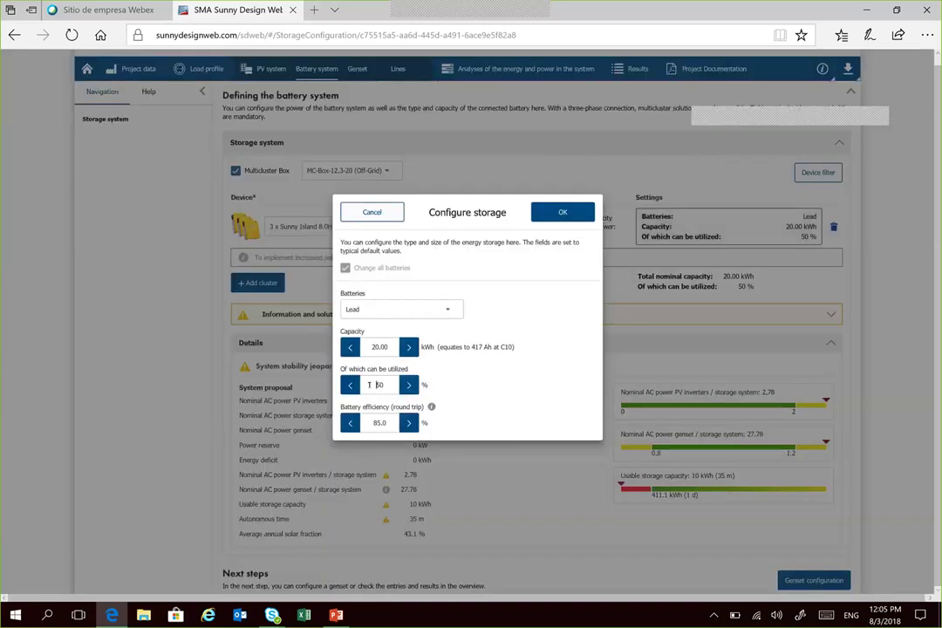
double_click(370, 385)
text(60)
click(383, 423)
double_click(382, 423)
text(8)
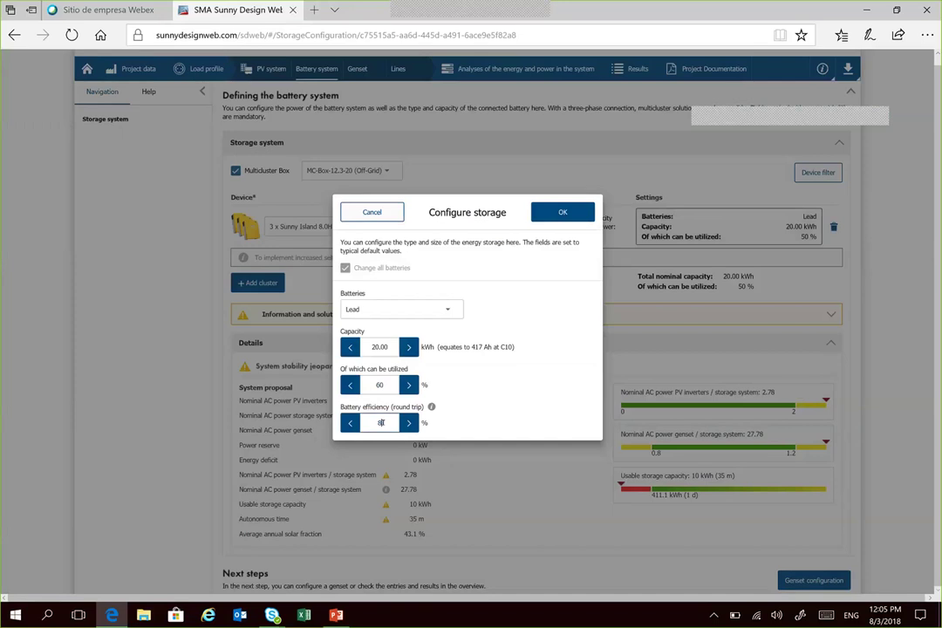
text(7.5)
double_click(363, 339)
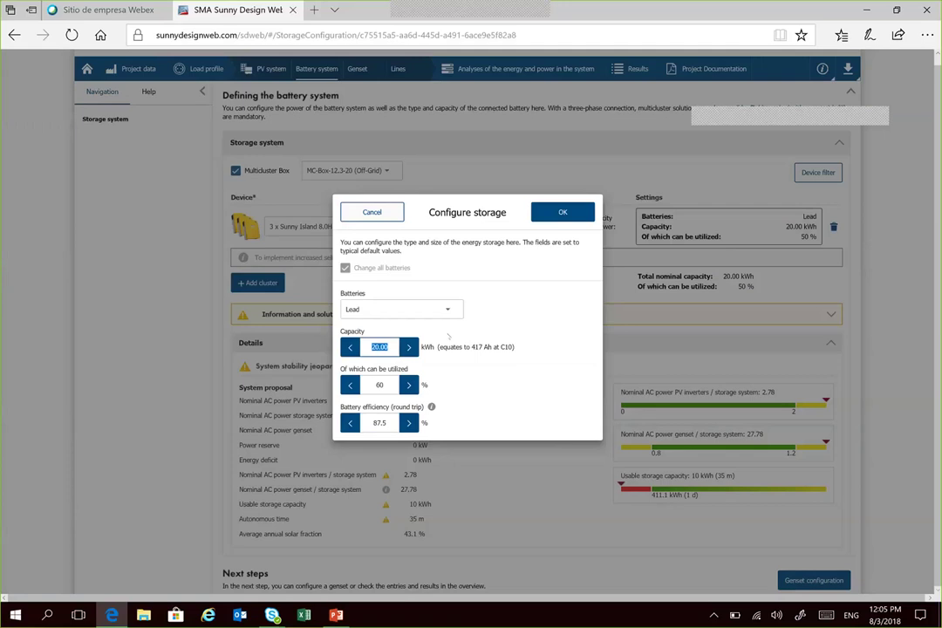
text(100.00)
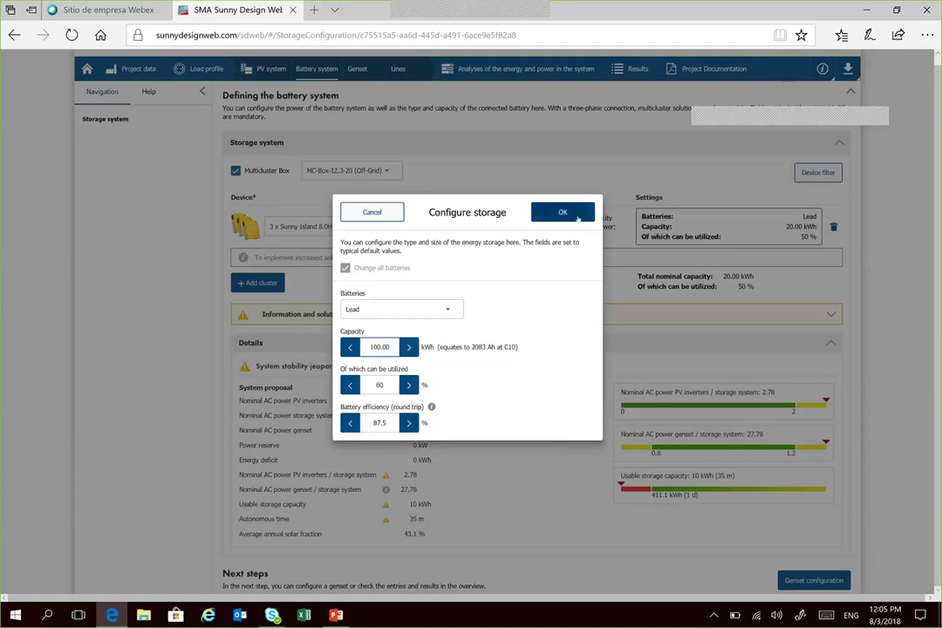
click(580, 218)
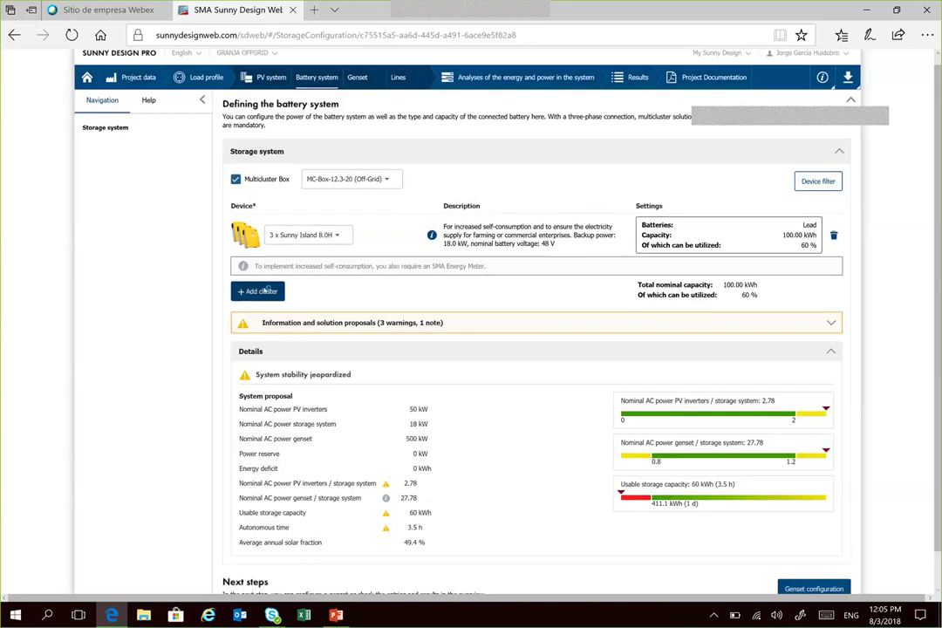
Step: Add two more Sunny Island 8.0H clusters to the storage system
click(265, 290)
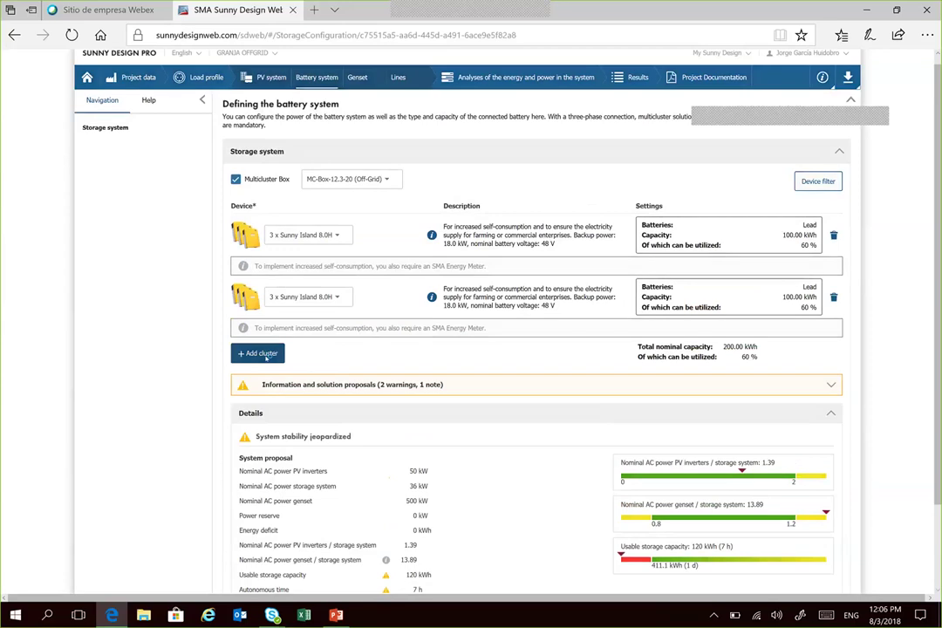
click(264, 354)
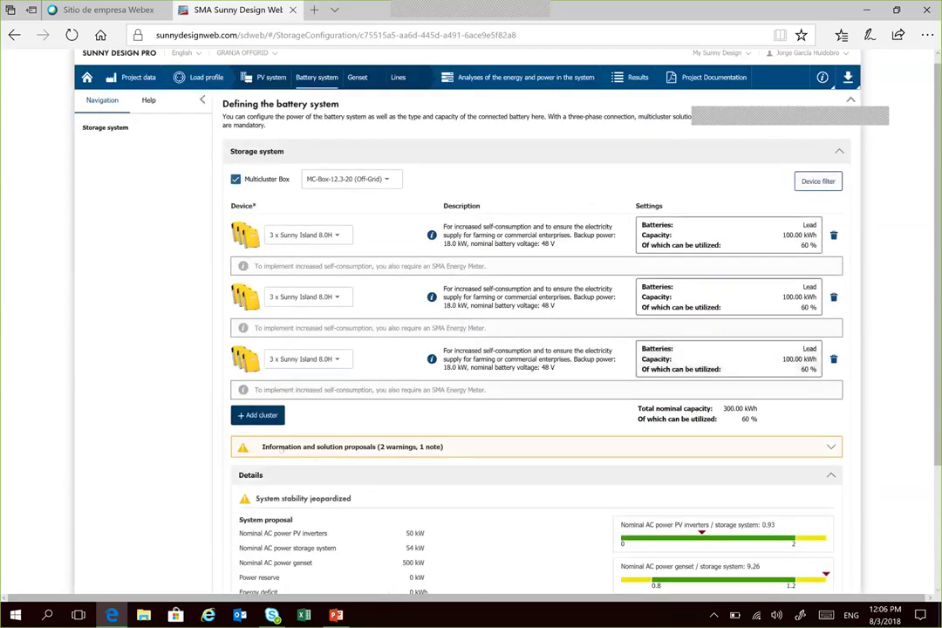
Step: Examine the storage system's warnings, solution proposals and design details, including power ratios, storage capacity, autonomous time and solar fraction
click(286, 447)
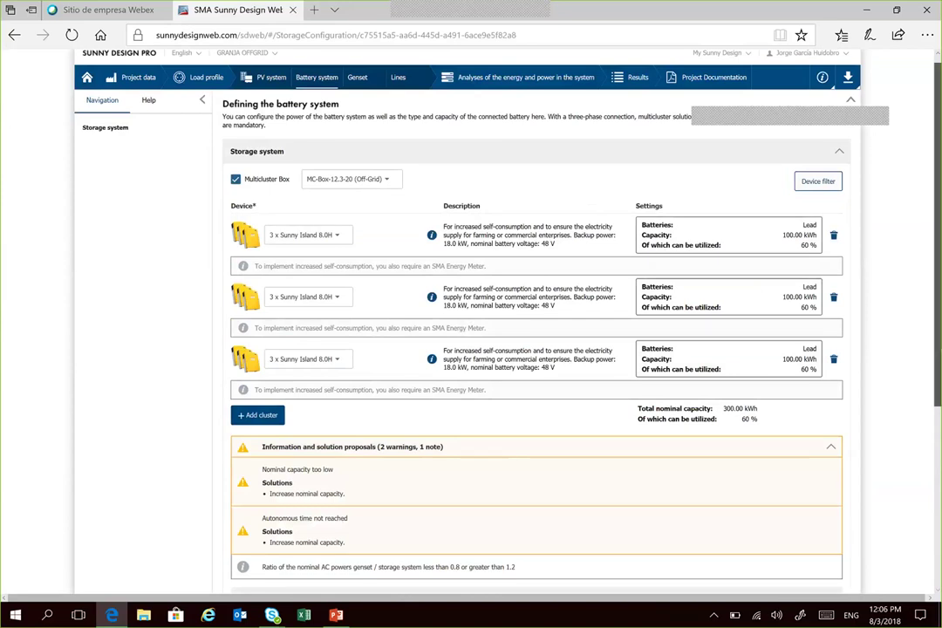
scroll(524, 331, down, 1)
scroll(523, 332, down, 3)
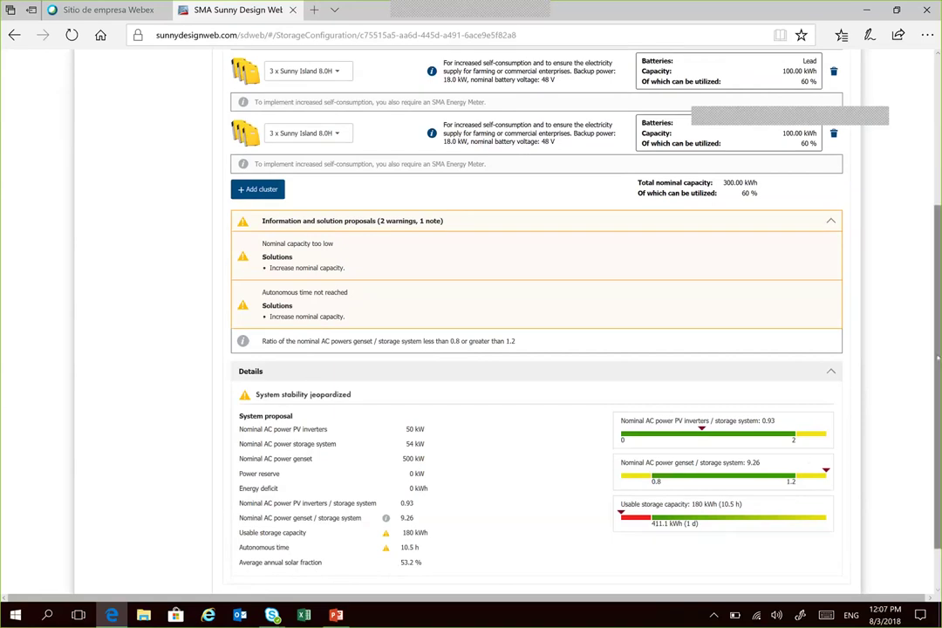
scroll(937, 357, down, 2)
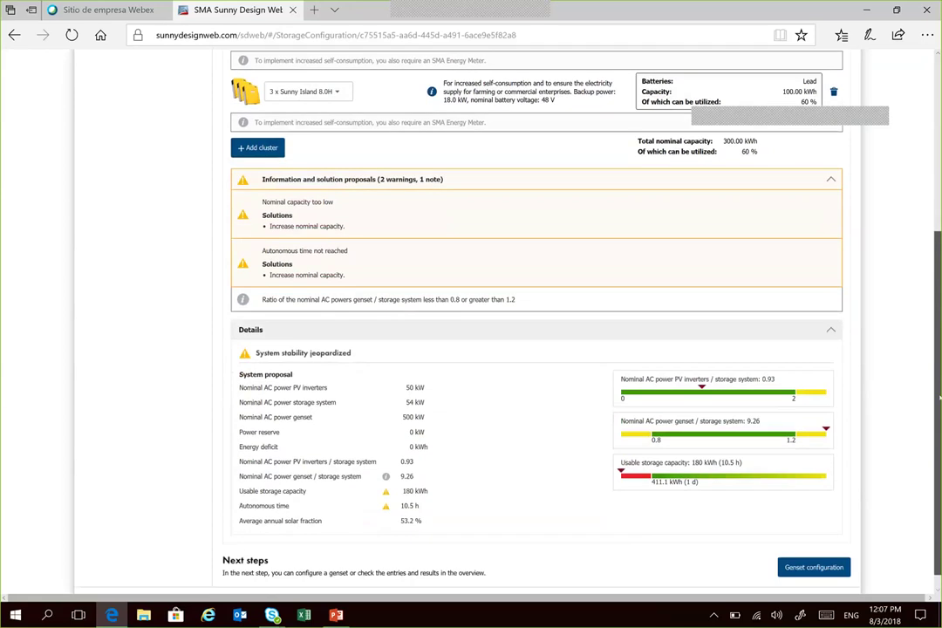
scroll(937, 358, up, 1)
scroll(937, 357, up, 1)
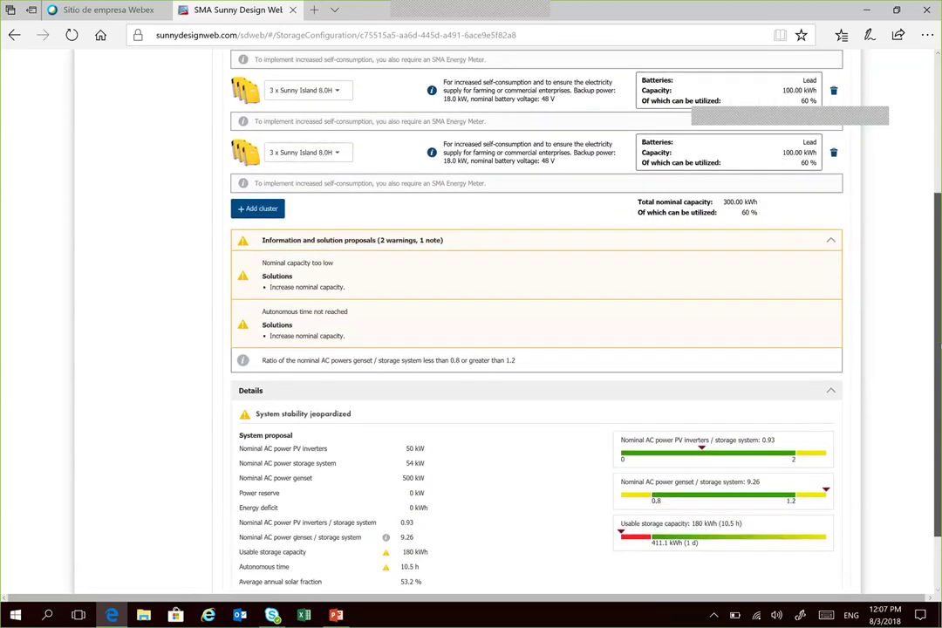
scroll(537, 489, down, 1)
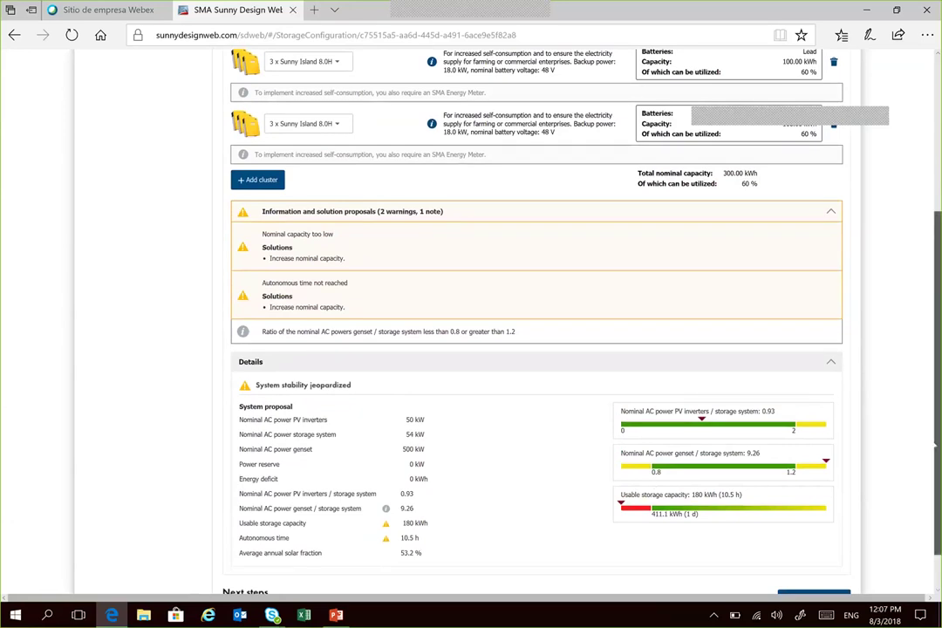
drag(938, 445, 935, 394)
scroll(924, 332, up, 2)
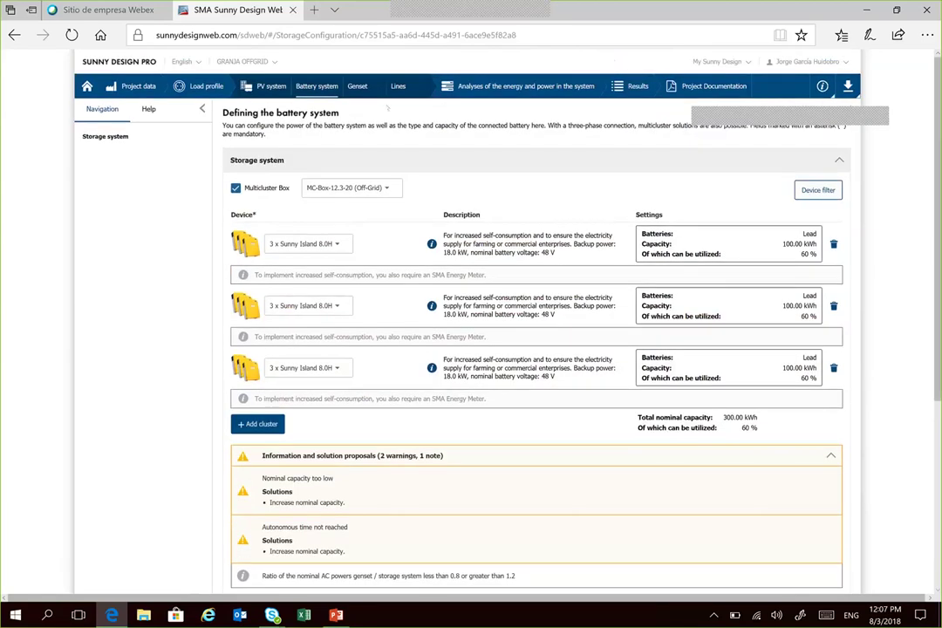
Step: Increase the number of STP 25000TL-30 inverters in the PV system to 4 and return to the battery system configuration
click(272, 91)
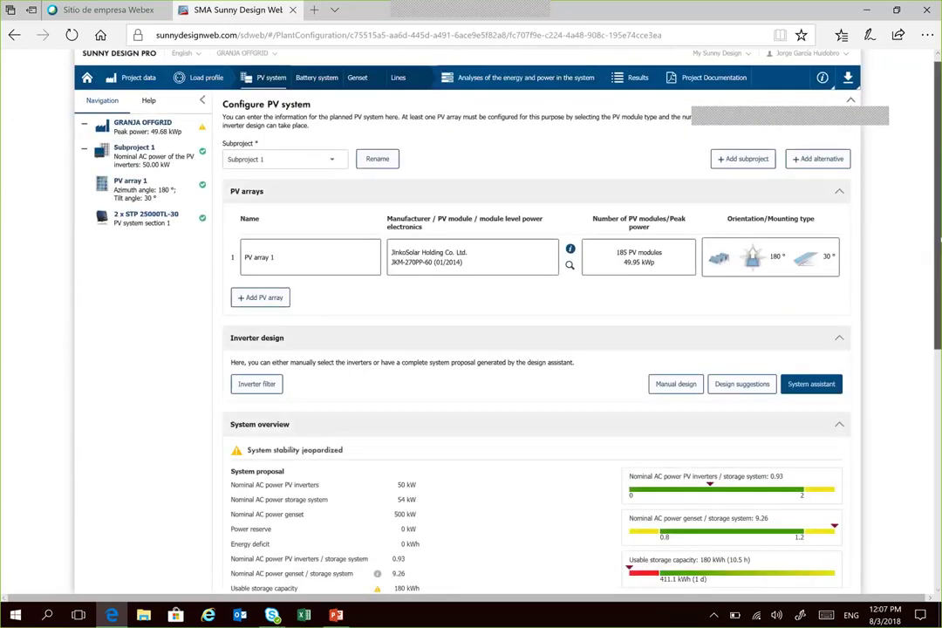
scroll(541, 331, down, 4)
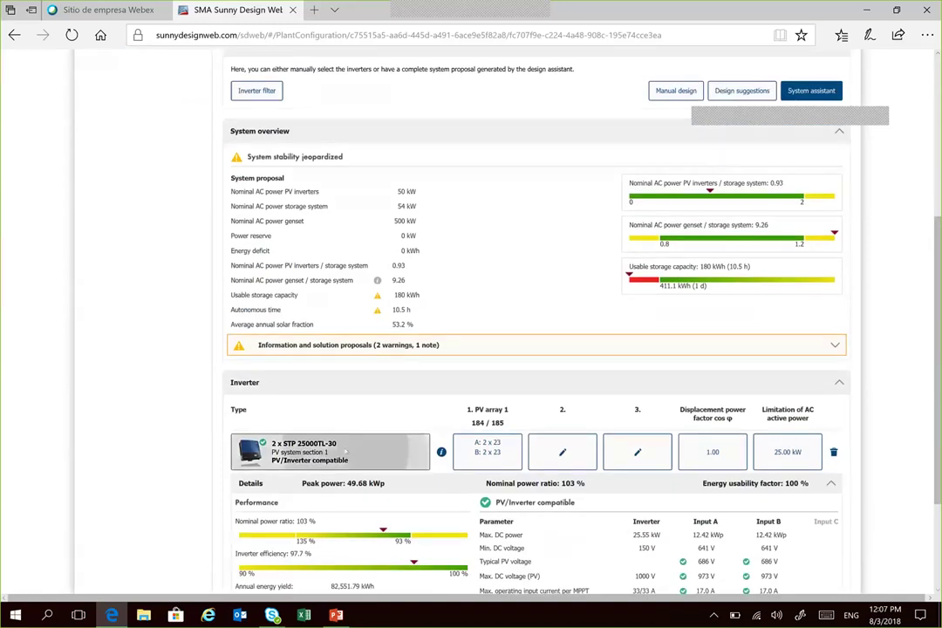
click(345, 450)
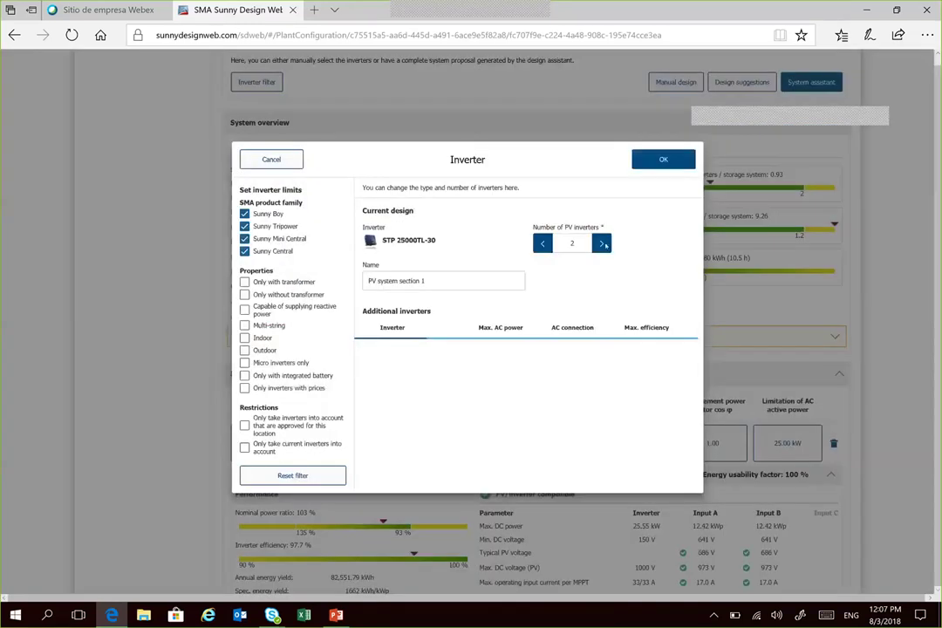
click(598, 155)
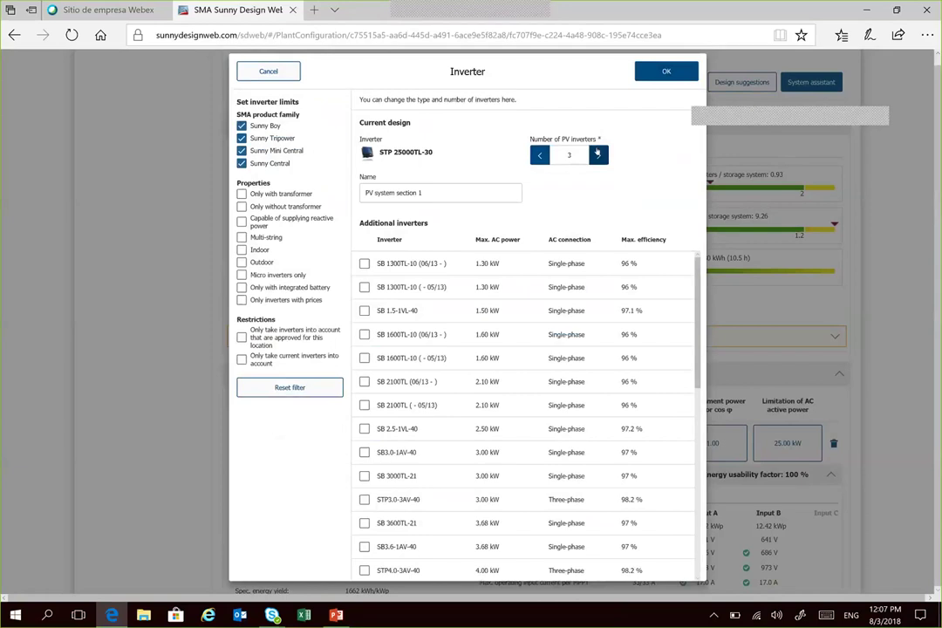
click(597, 155)
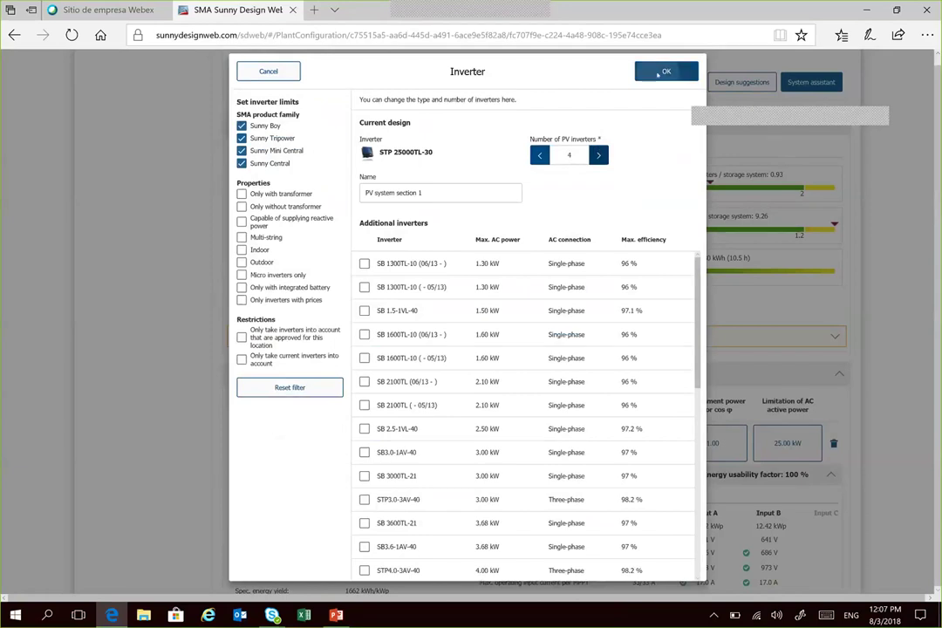
click(657, 73)
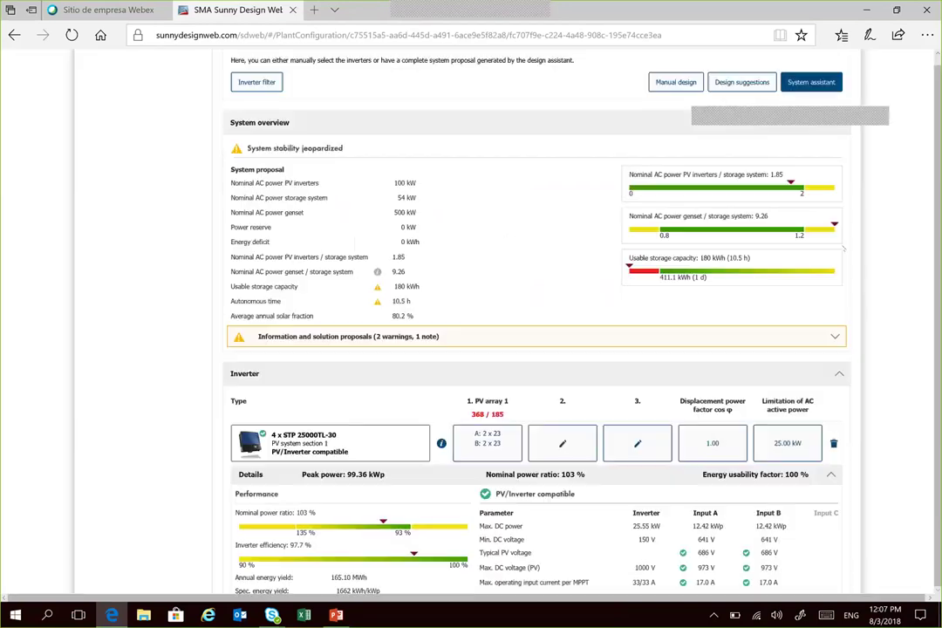
scroll(362, 96, up, 5)
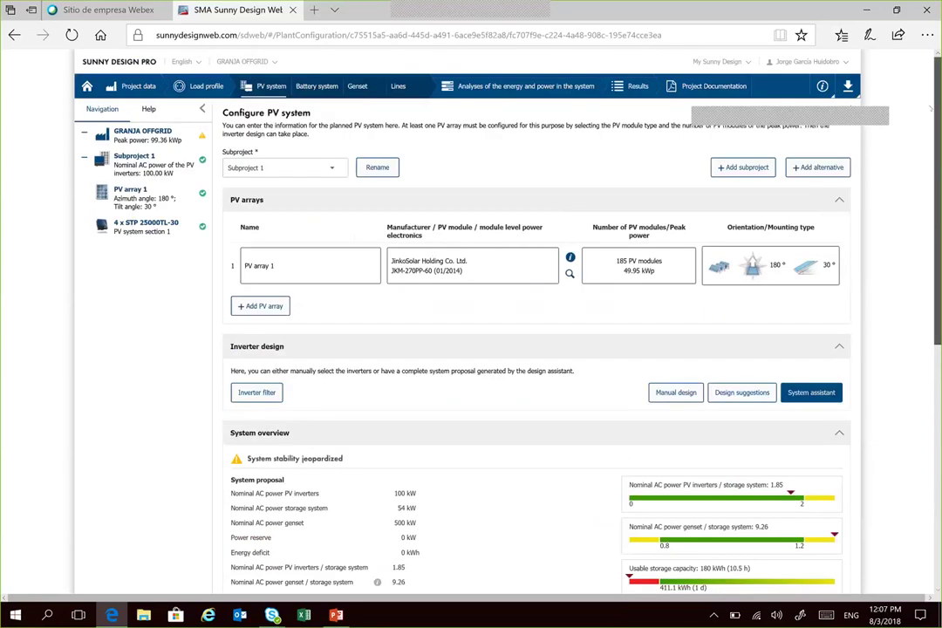
click(314, 88)
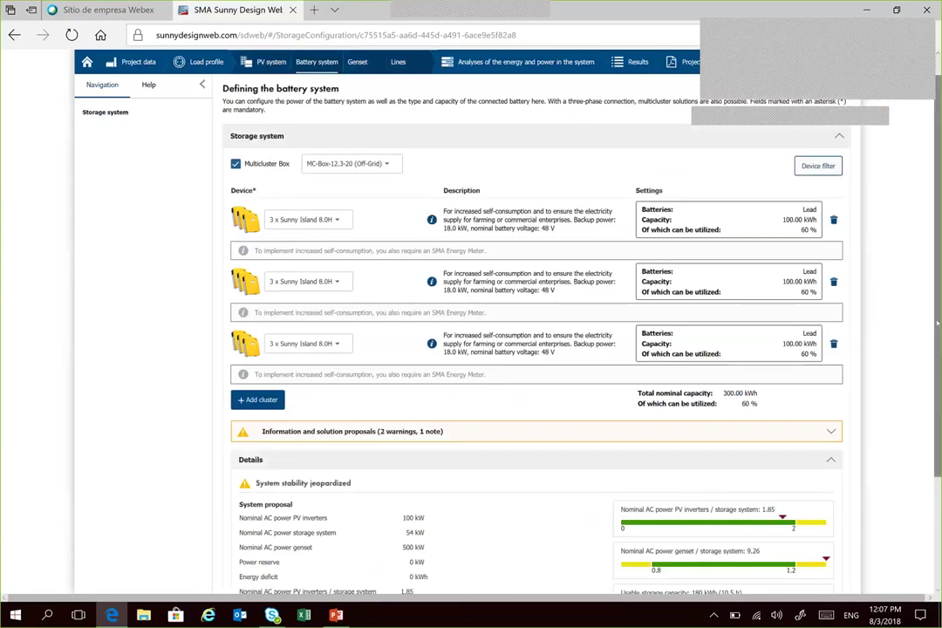
Step: Add a fourth Sunny Island 8.0H cluster and set the capacity of all batteries to 150 kWh
scroll(491, 383, down, 3)
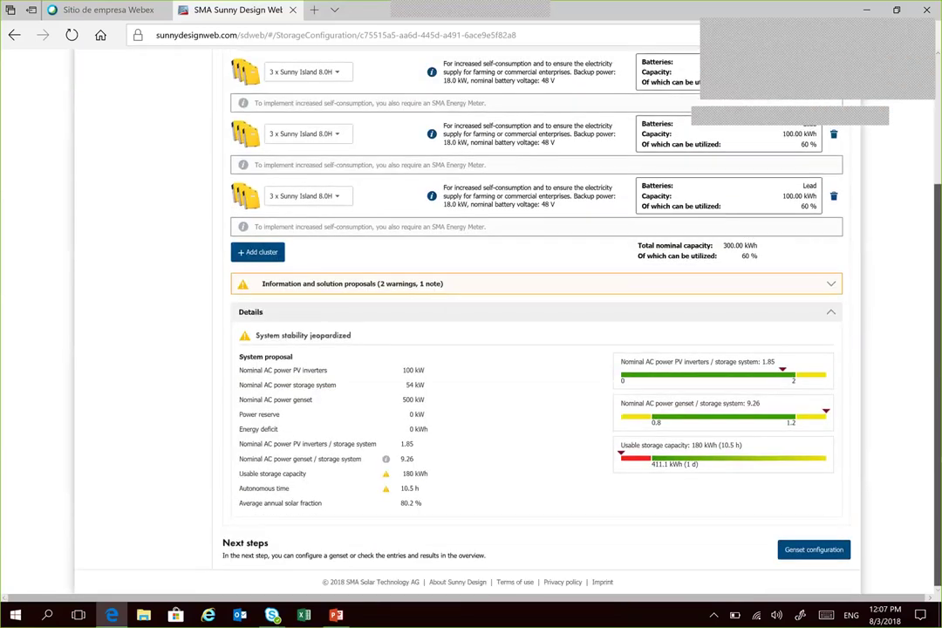
click(274, 252)
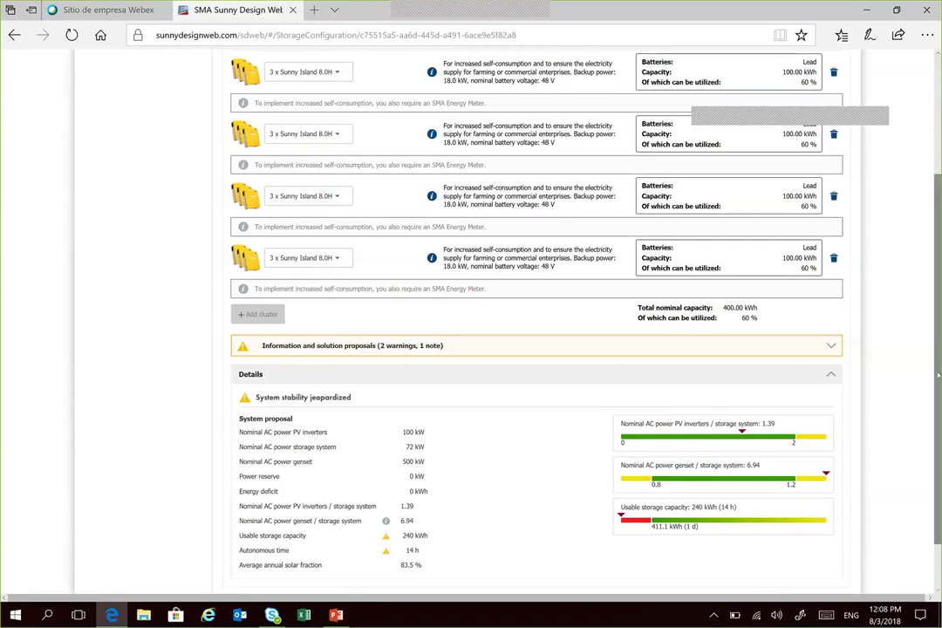
scroll(938, 375, up, 2)
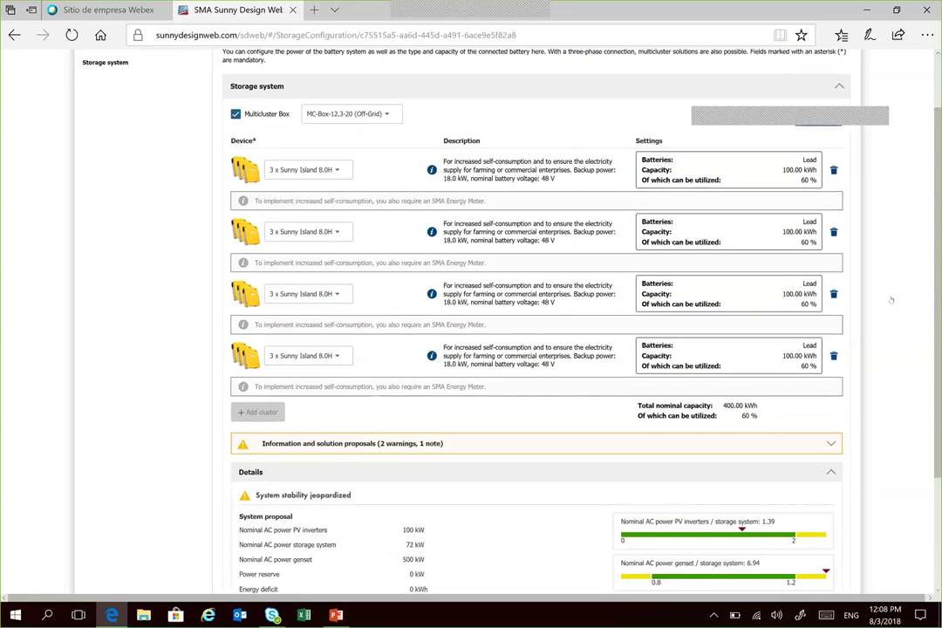
click(743, 178)
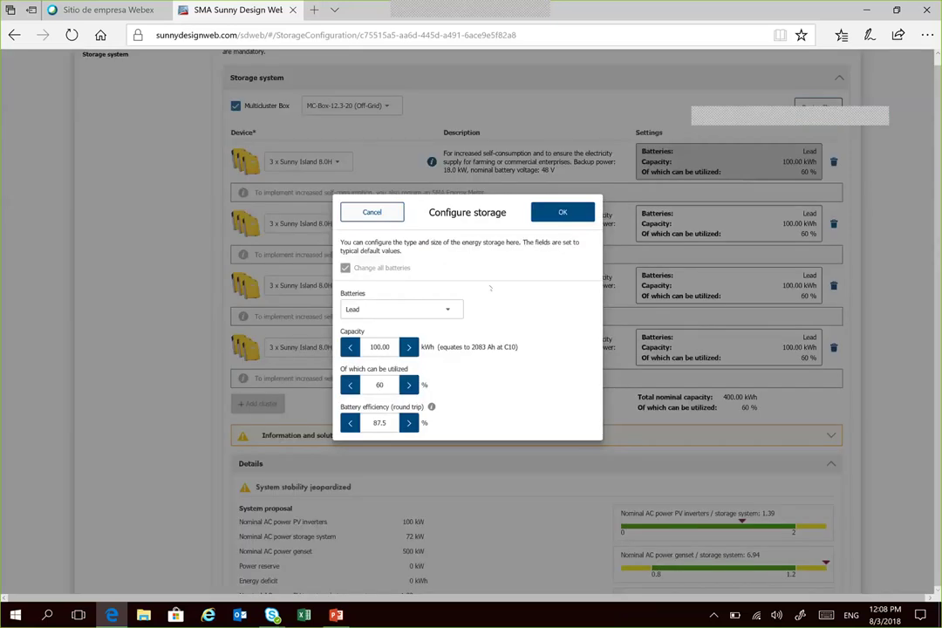
double_click(381, 346)
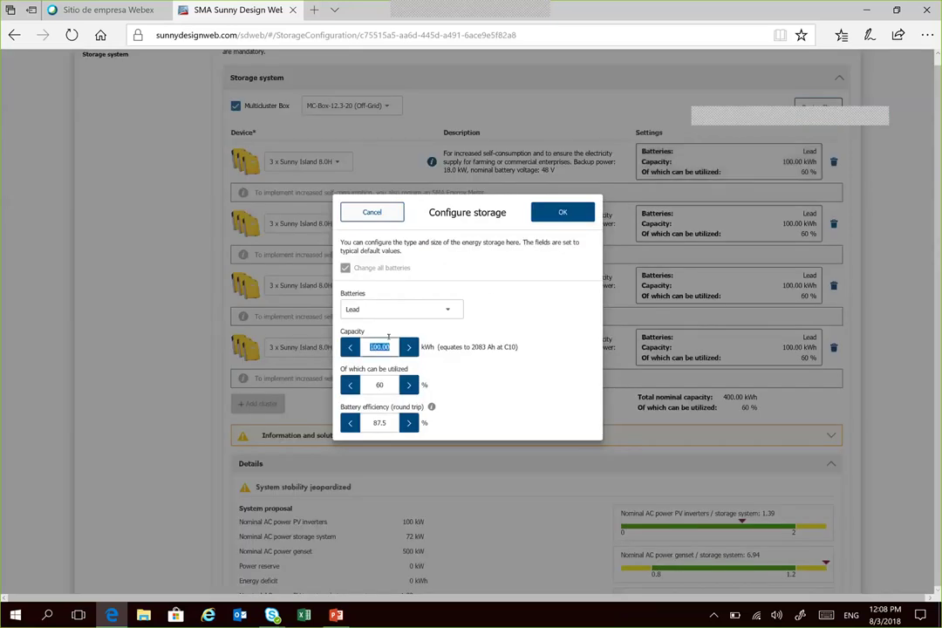
text(150)
click(588, 214)
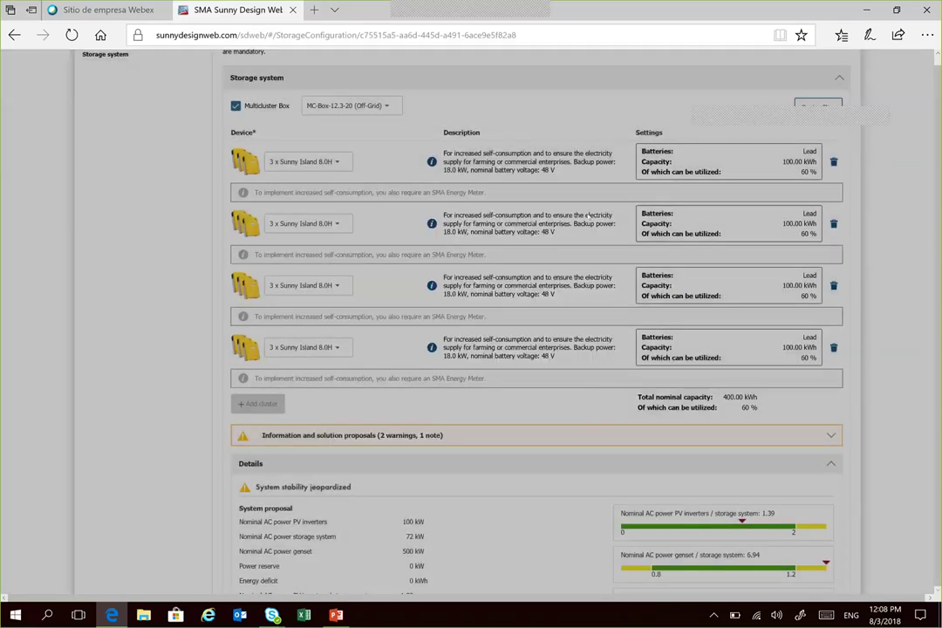
Step: Check the storage system's design details and continue to the genset configuration
scroll(936, 423, down, 1)
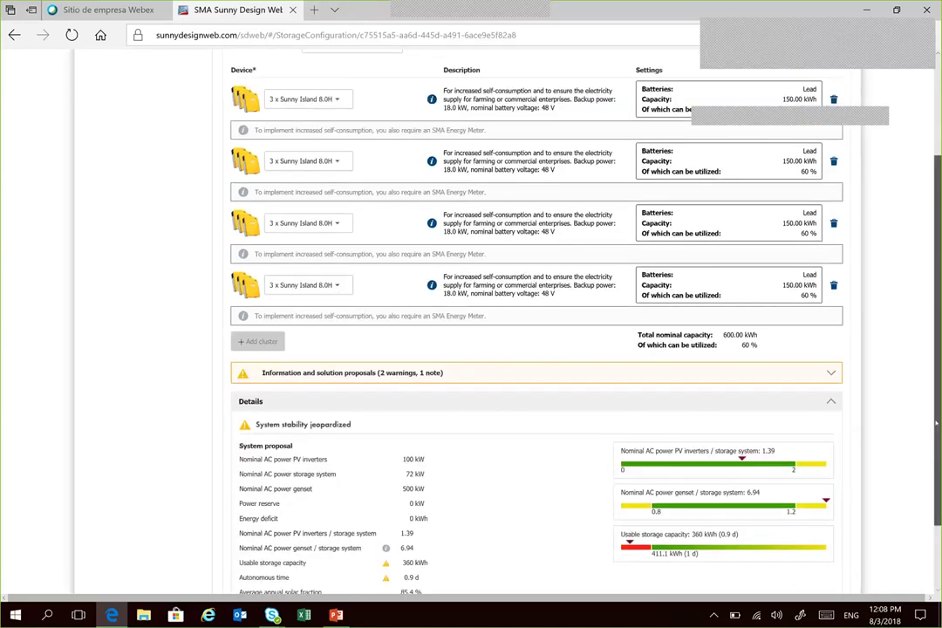
scroll(935, 423, down, 1)
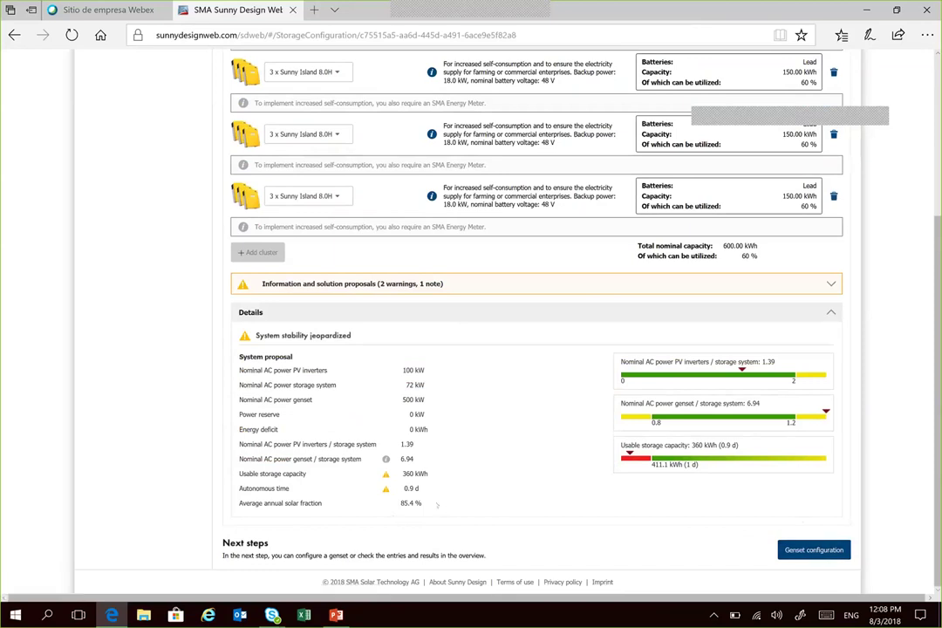
click(815, 547)
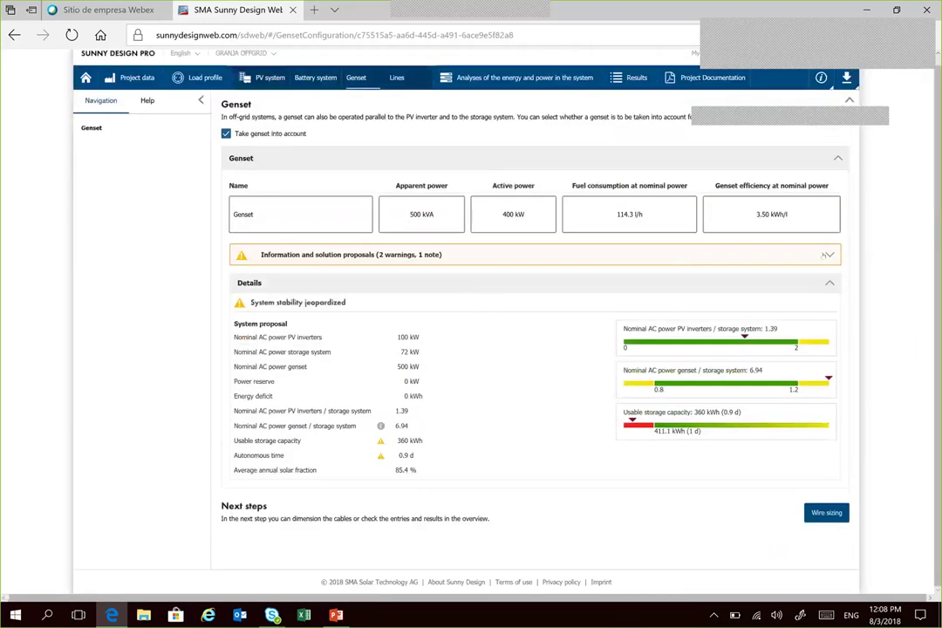
Step: Set the genset's apparent power to 100 kVA
click(422, 225)
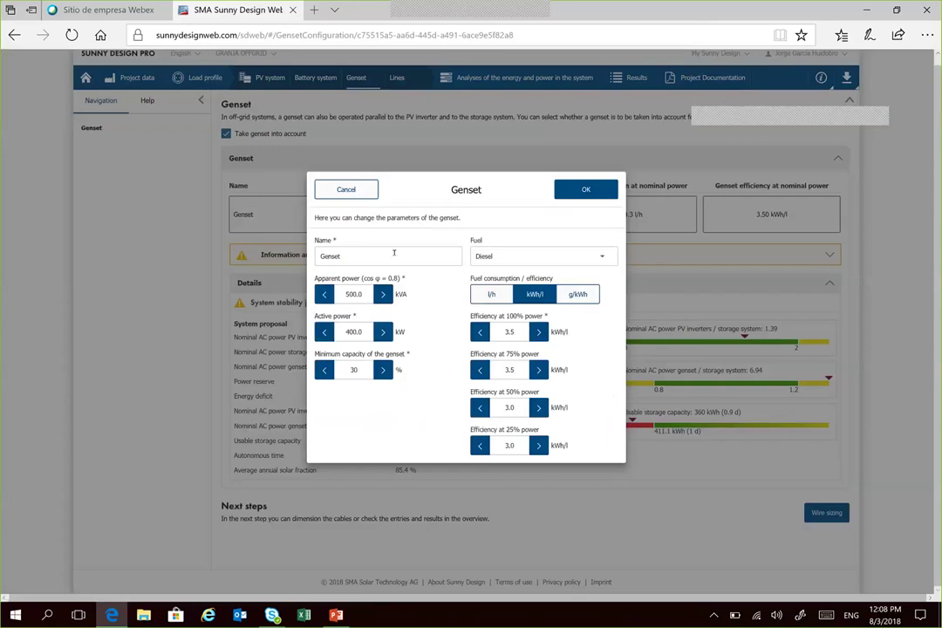
double_click(451, 251)
double_click(354, 293)
text(2)
text(00)
click(582, 191)
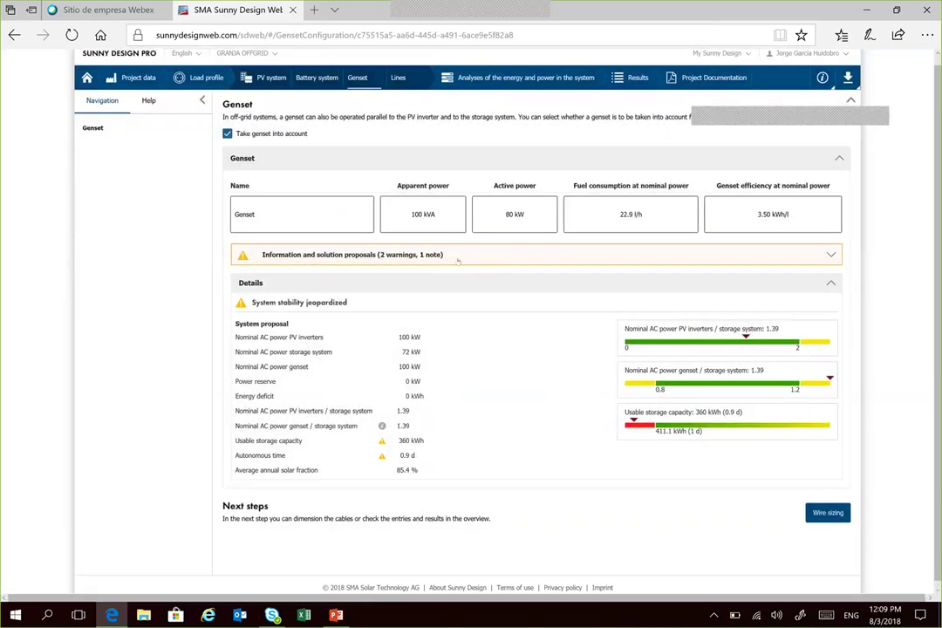
click(457, 258)
click(457, 258)
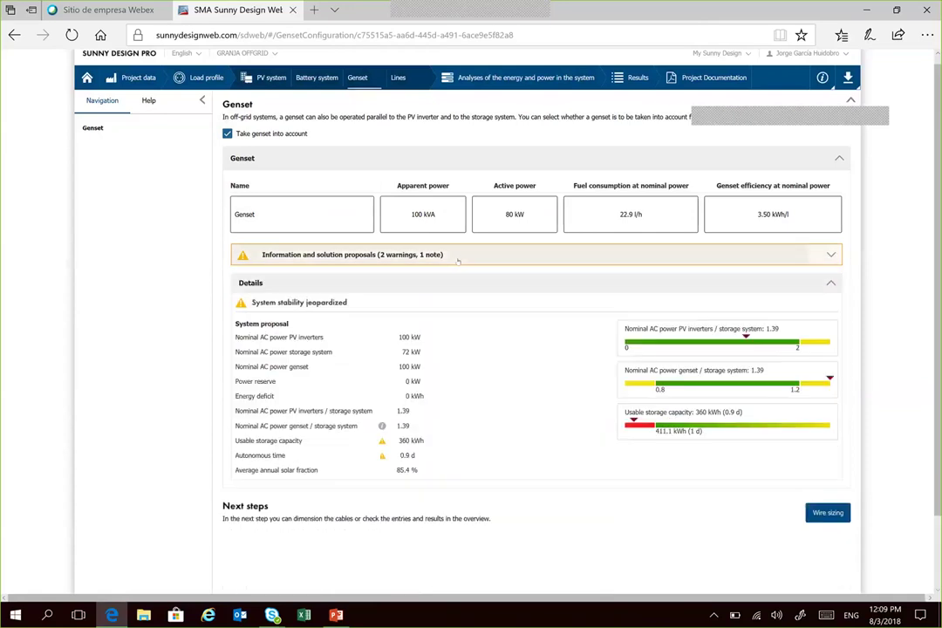
Step: Set the genset's apparent power to 80 kVA and recheck the genset parameters
click(424, 223)
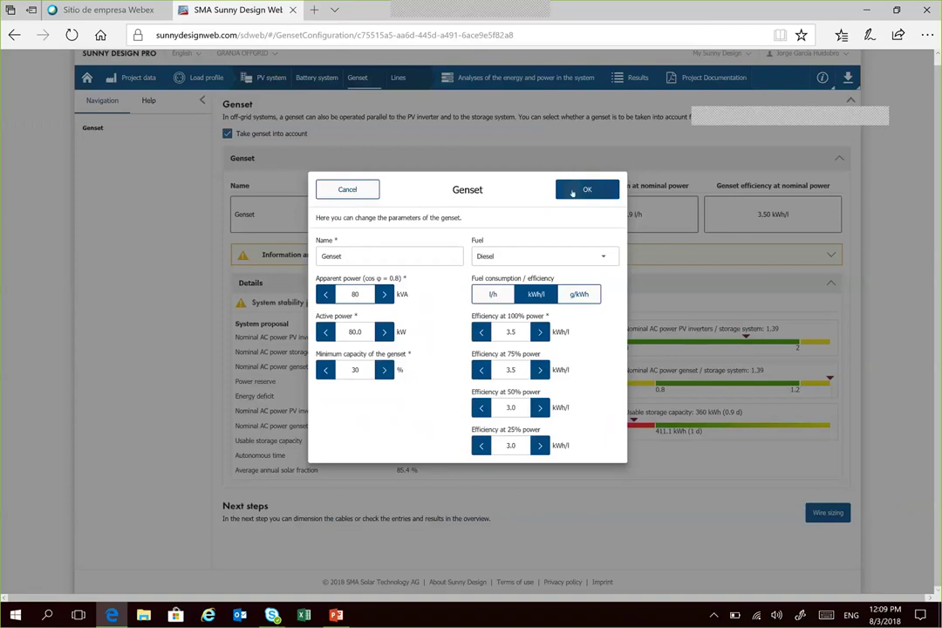
click(575, 191)
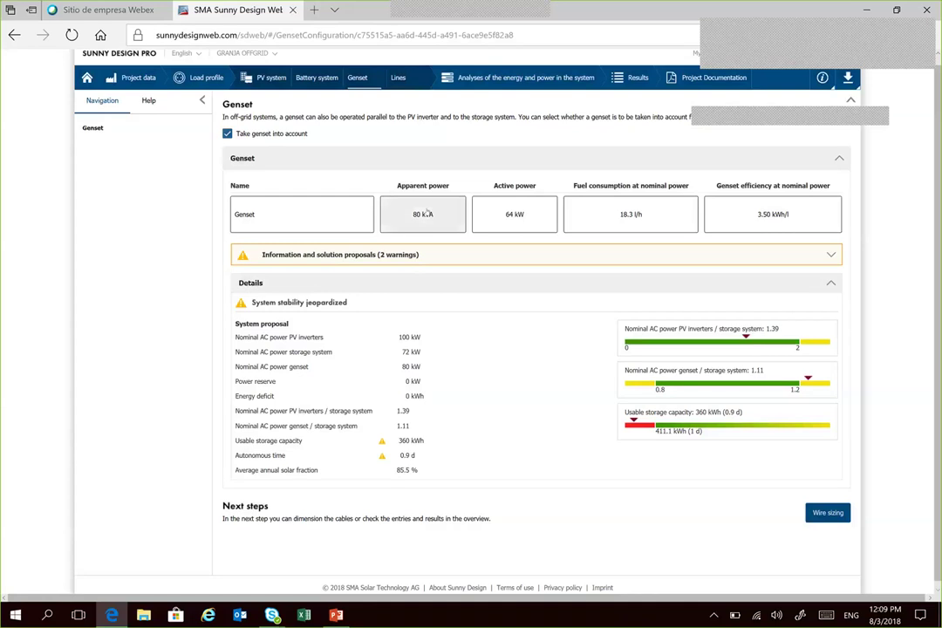
click(424, 213)
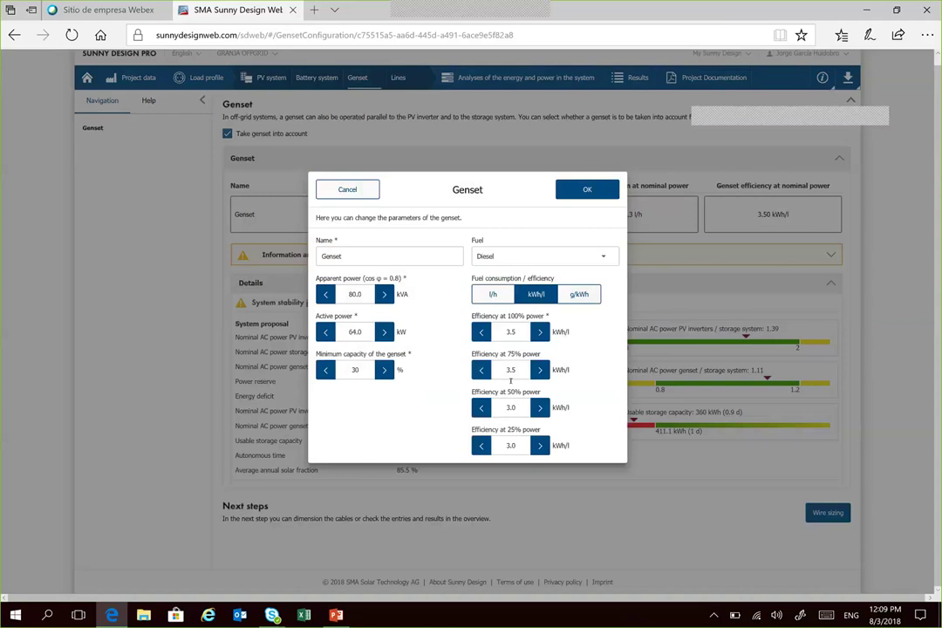
click(600, 189)
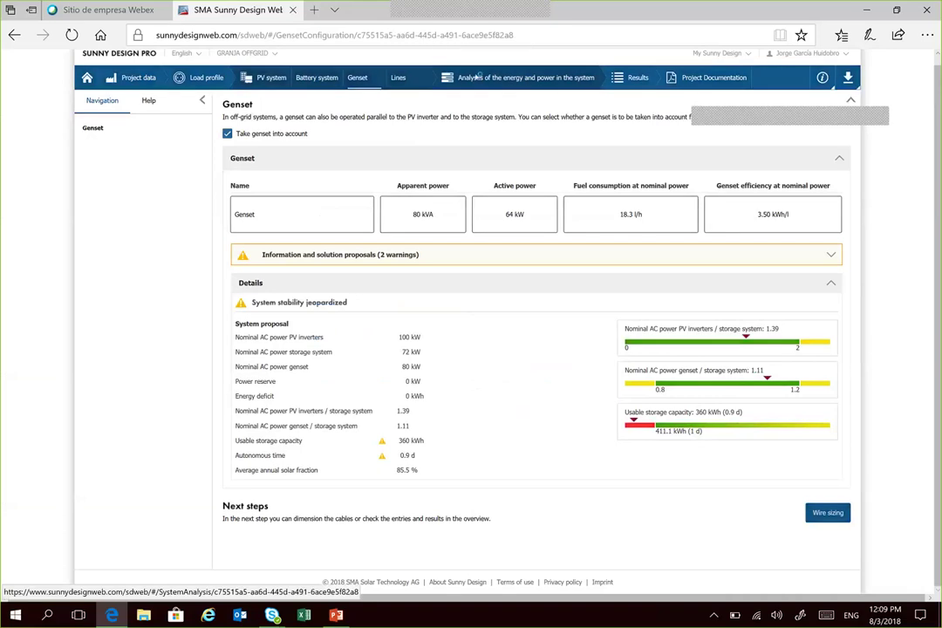
Step: Check the wire sizing overview and examine the power ratios, energy distribution and monthly solar fraction in the system analysis
click(478, 77)
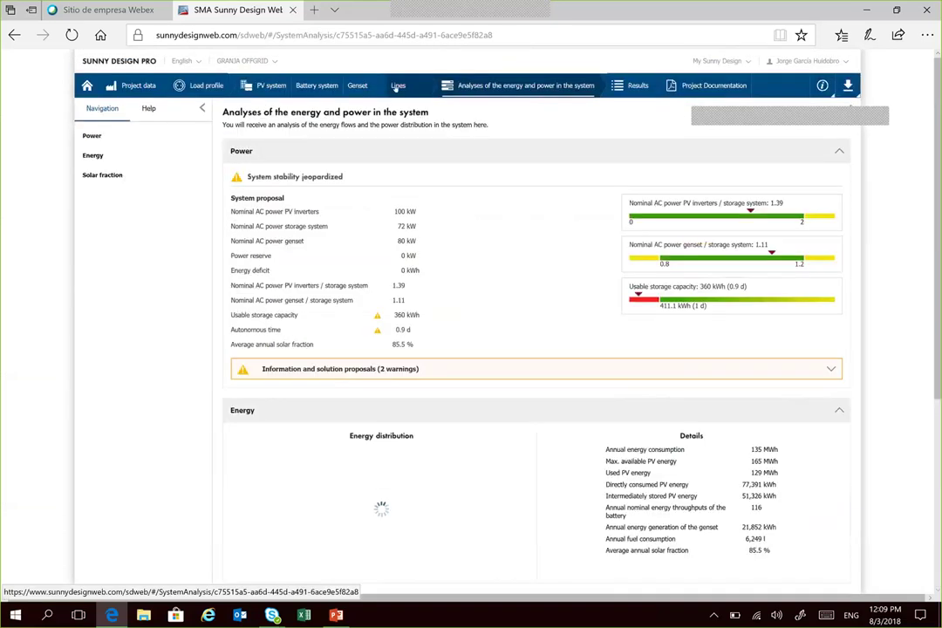
click(397, 85)
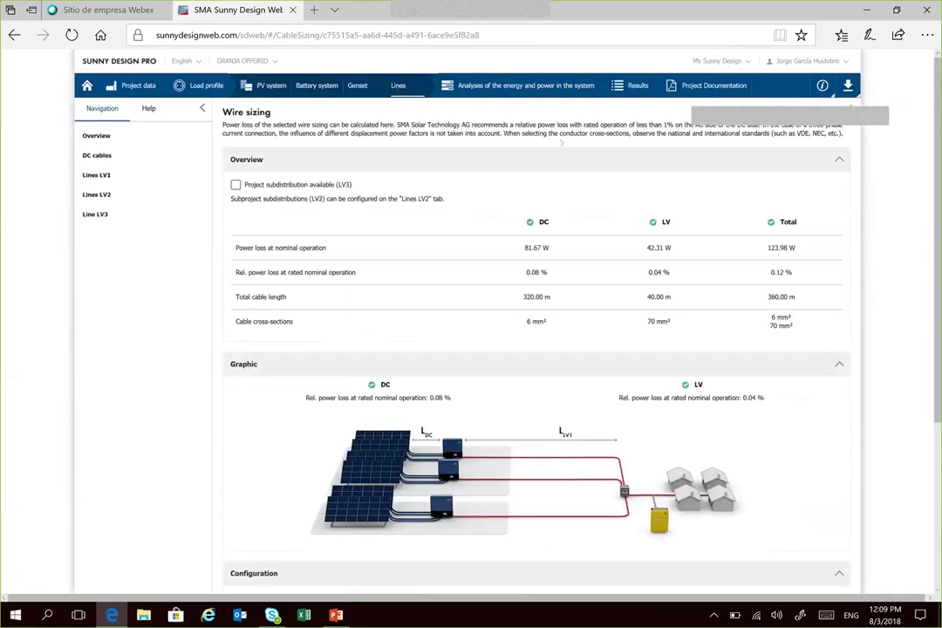
click(527, 87)
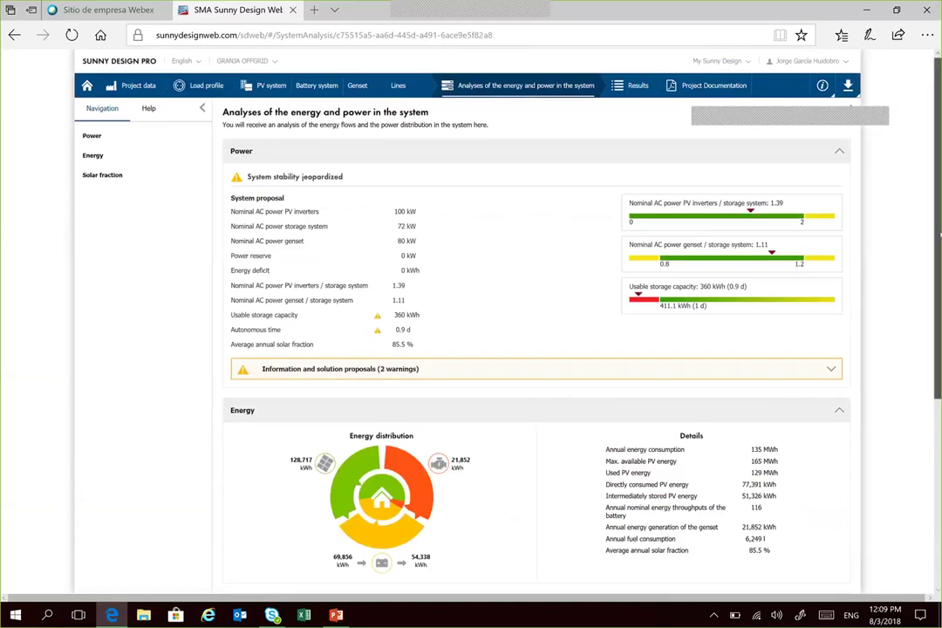
drag(939, 234, 931, 318)
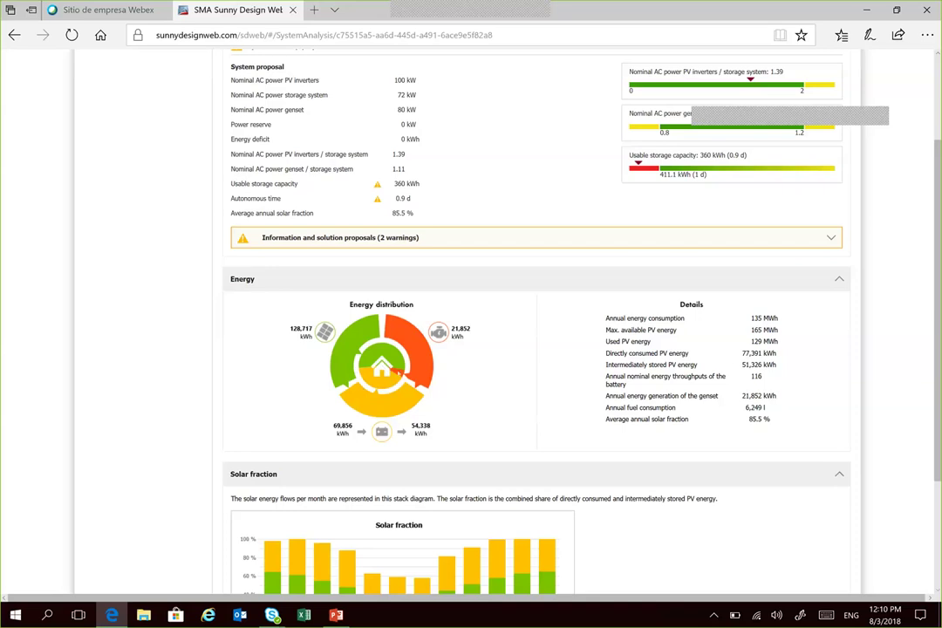
scroll(377, 367, down, 1)
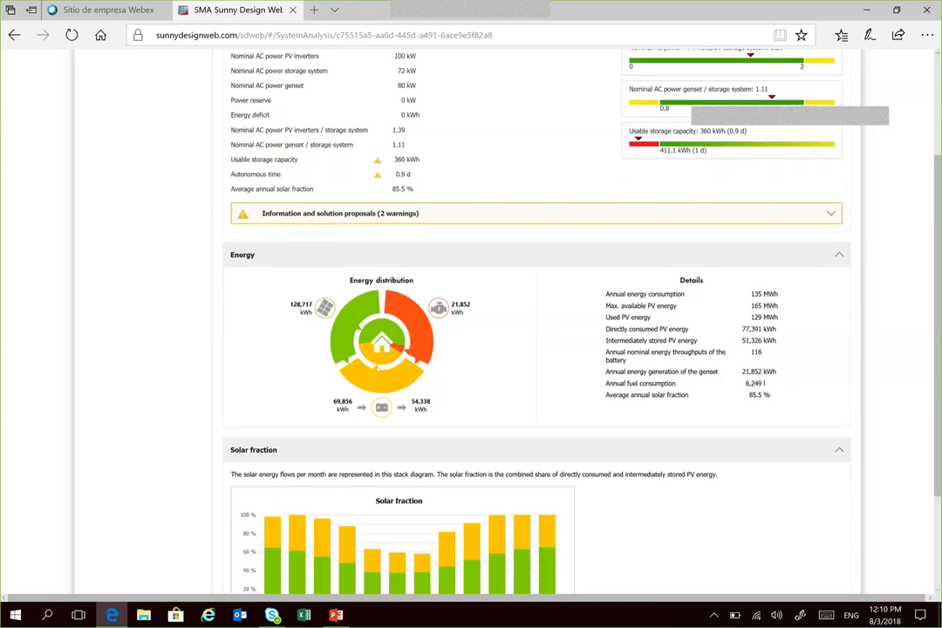
scroll(377, 367, down, 2)
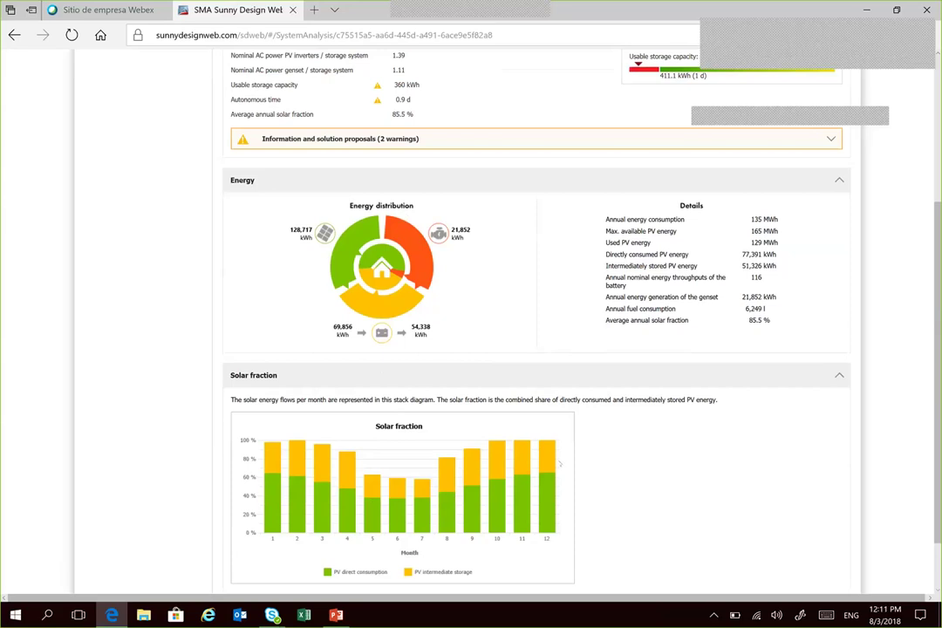
Step: Read the warnings and solution proposals in the power analysis, comparing them with the usable storage capacity
scroll(560, 463, up, 5)
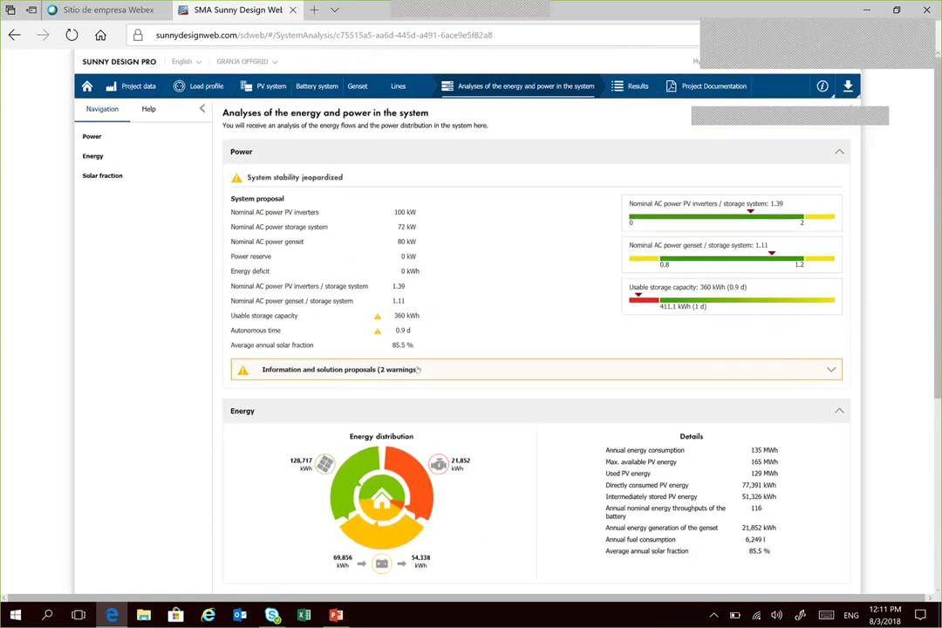
click(419, 369)
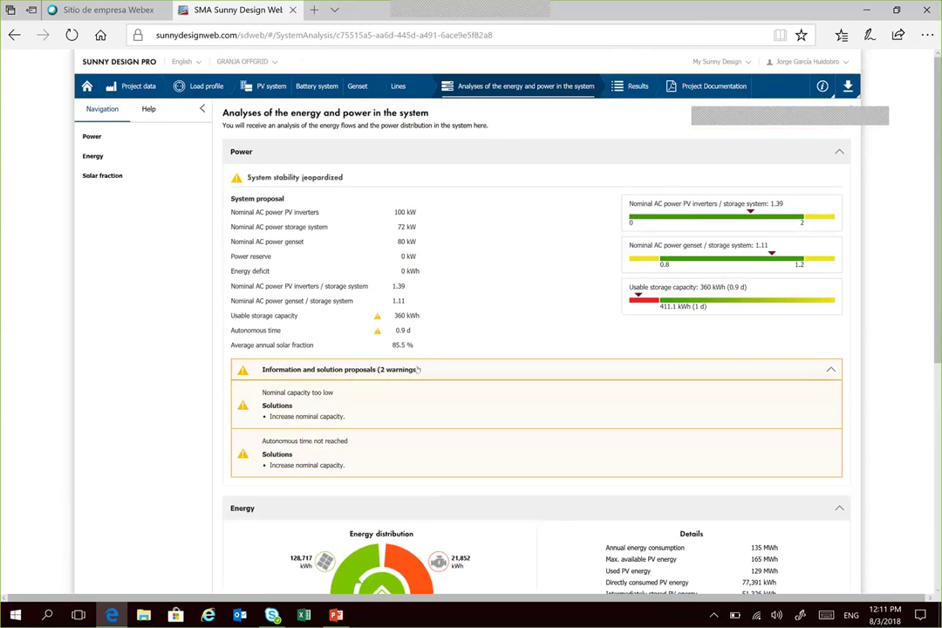
click(418, 369)
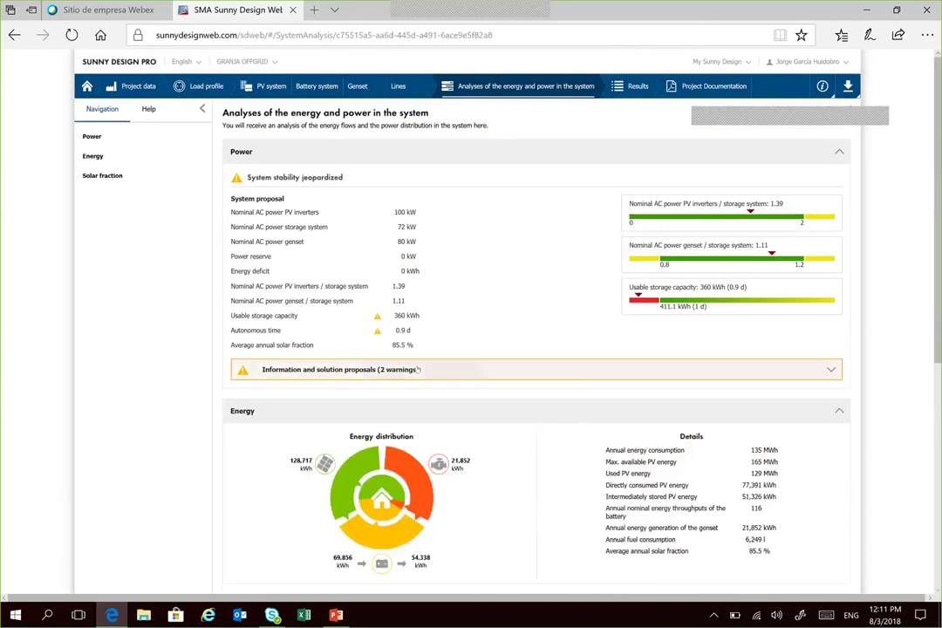
click(418, 369)
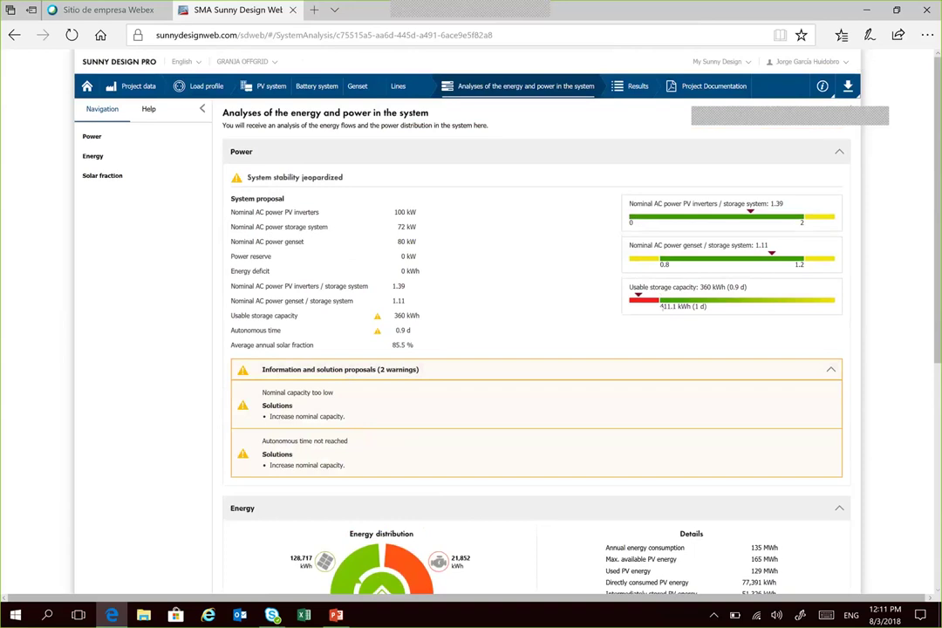
click(462, 369)
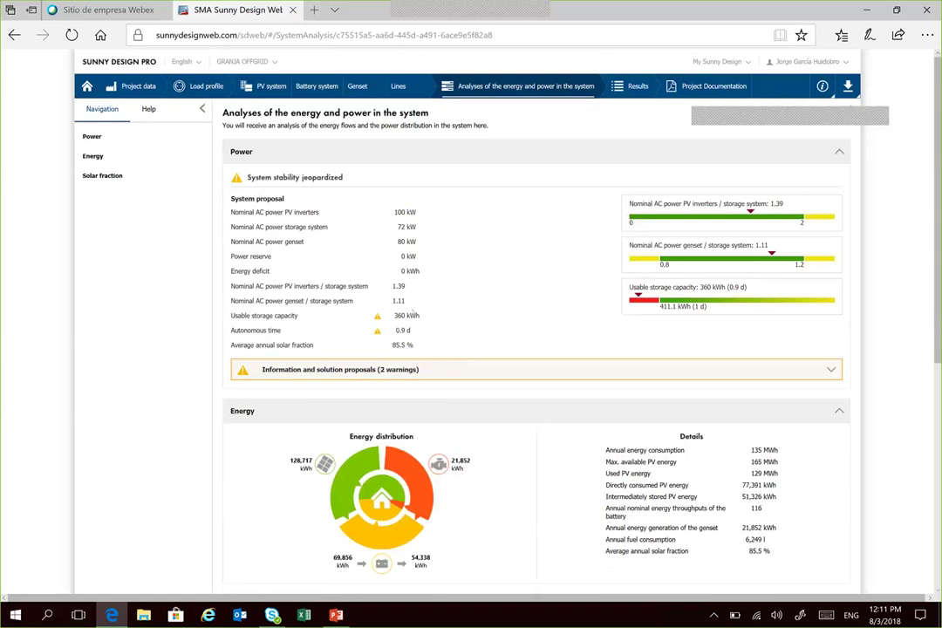
Step: Examine the project results, including system information, warnings, project data, component overview, monthly PV energy and wire sizing
click(630, 82)
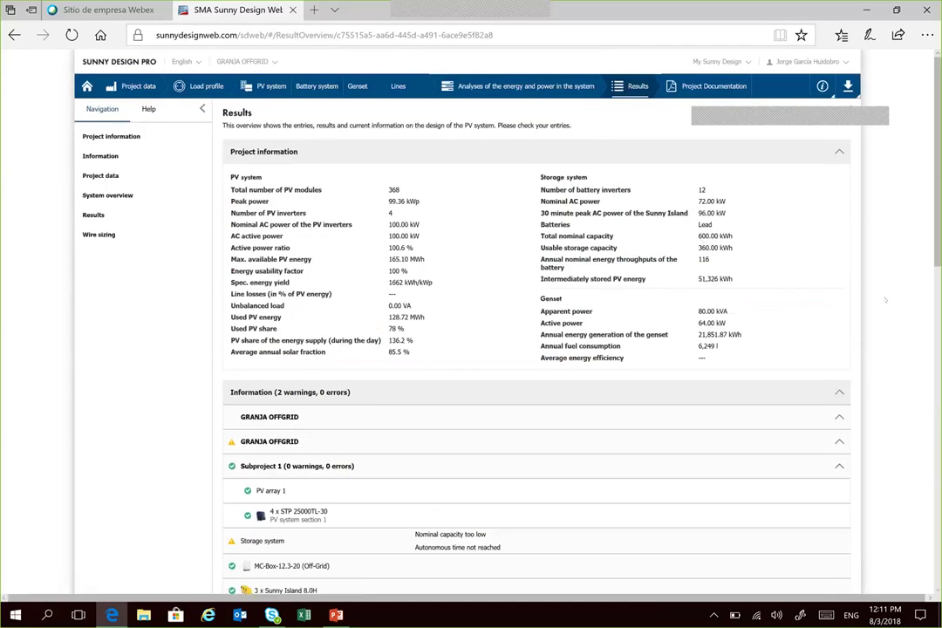
scroll(939, 199, down, 3)
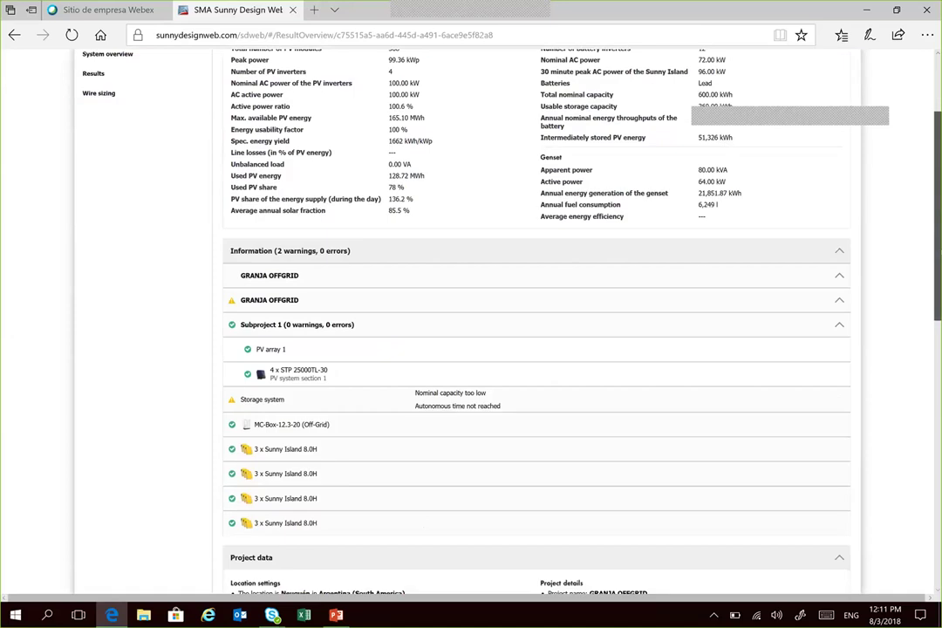
scroll(939, 218, down, 5)
scroll(938, 218, down, 2)
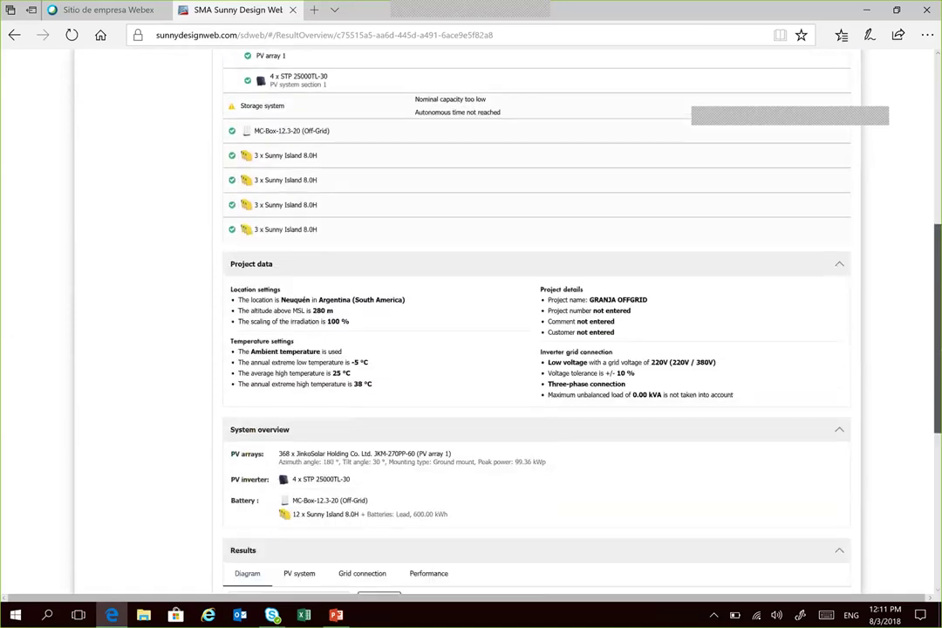
scroll(938, 218, down, 6)
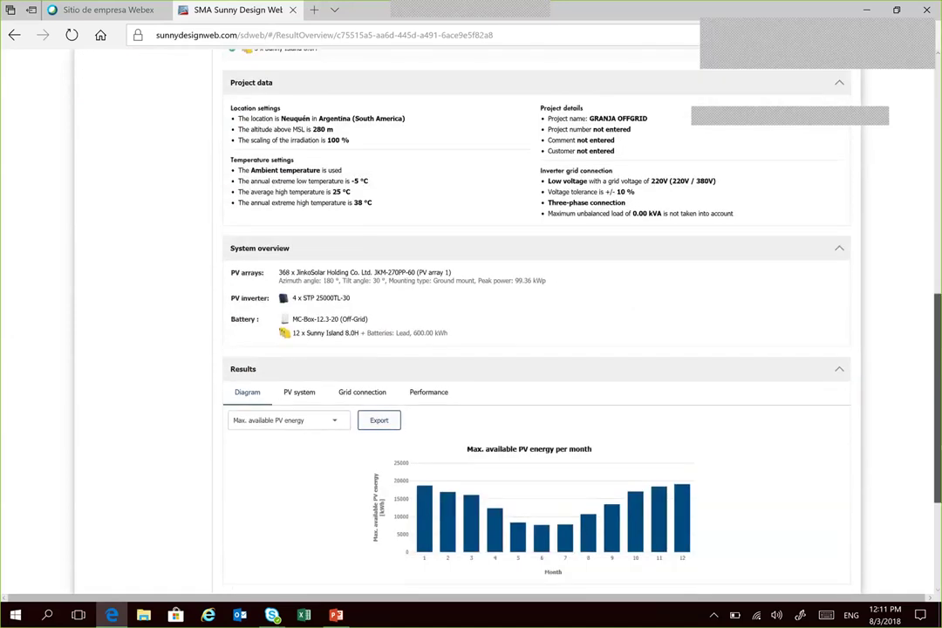
scroll(922, 395, down, 2)
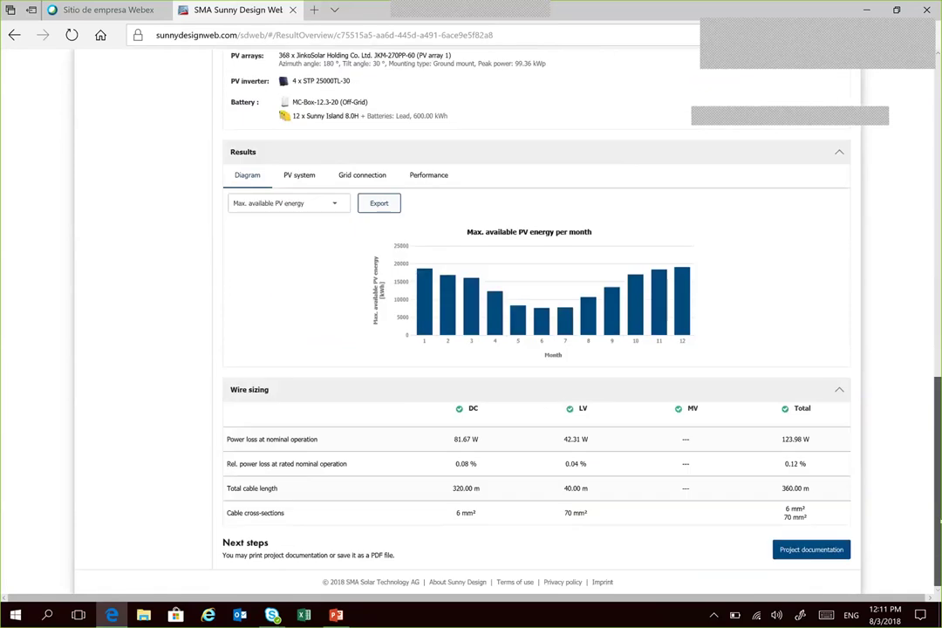
scroll(923, 395, up, 7)
scroll(922, 395, up, 10)
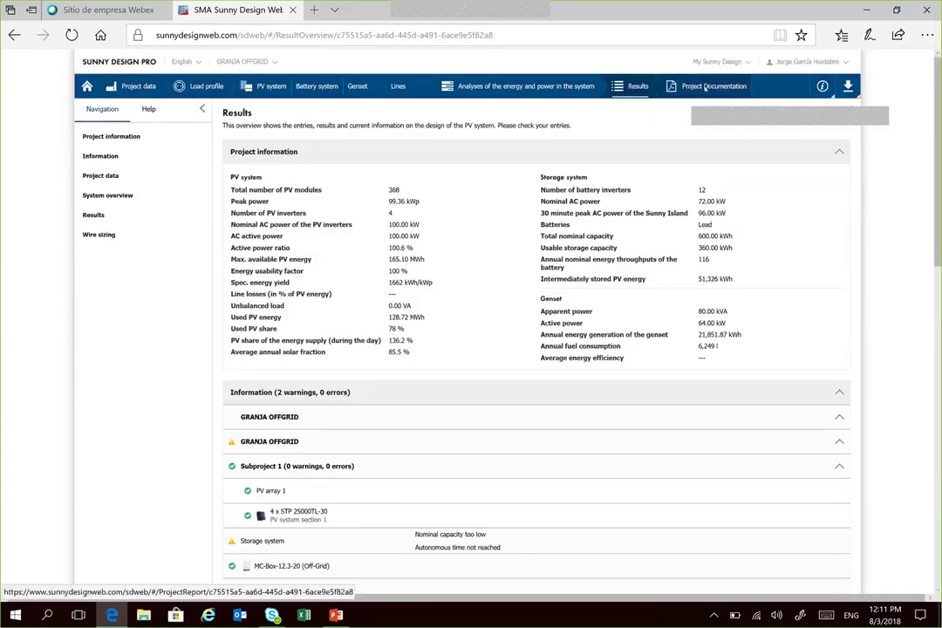
Step: Open the project documentation and examine its document settings and the first page of the report preview
click(705, 88)
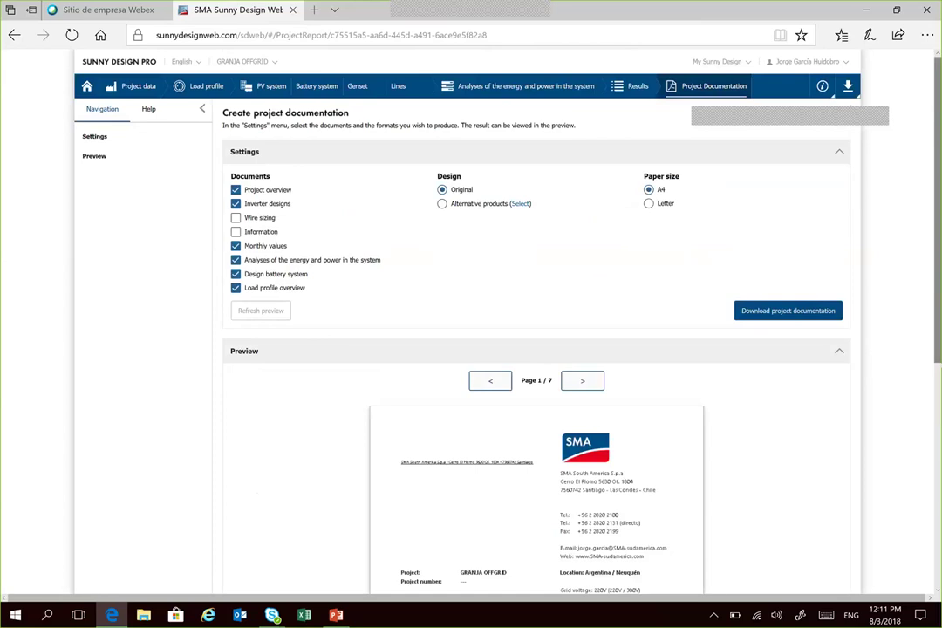
scroll(523, 349, down, 3)
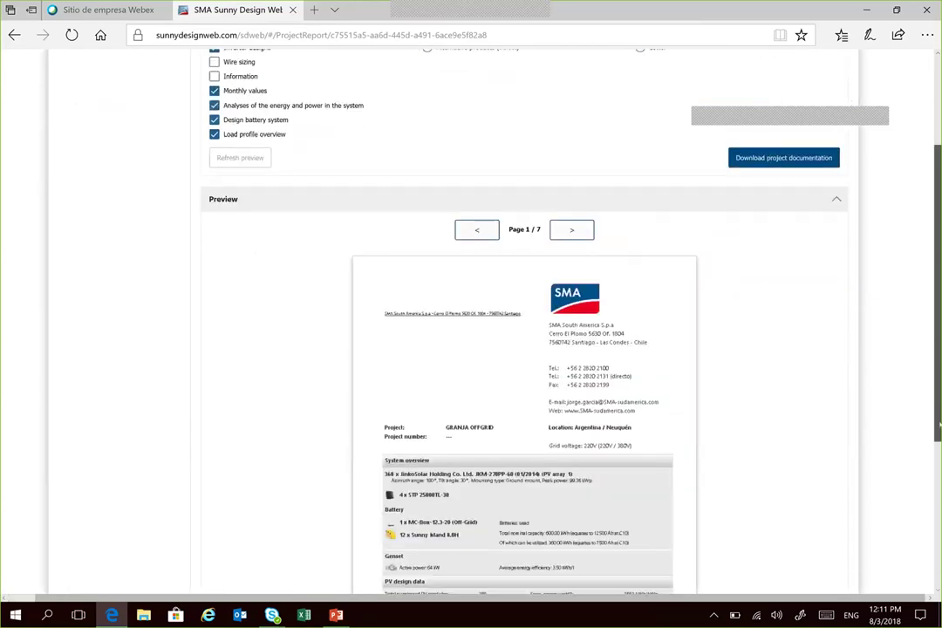
scroll(523, 349, down, 2)
scroll(524, 349, up, 1)
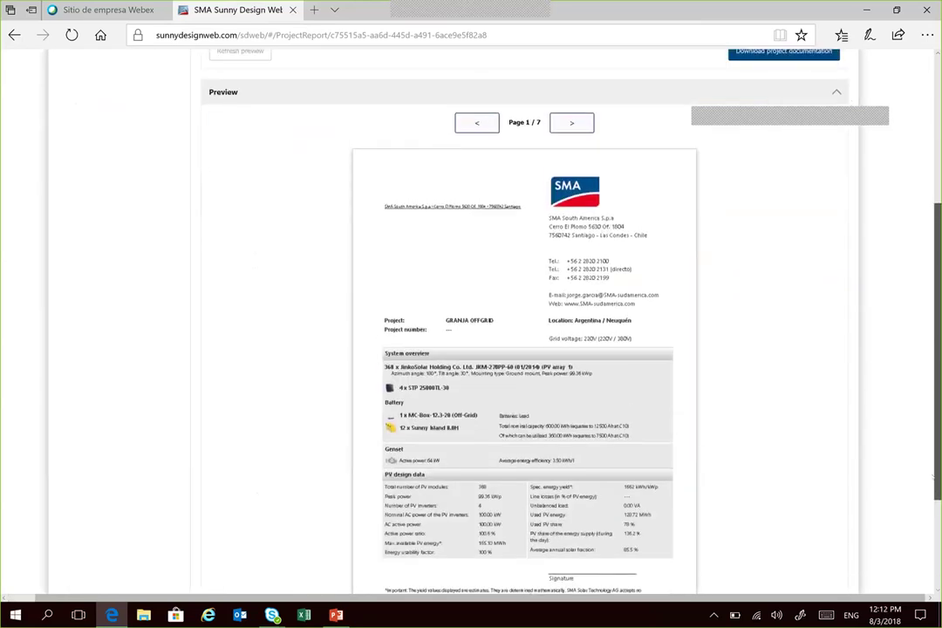
scroll(523, 348, down, 1)
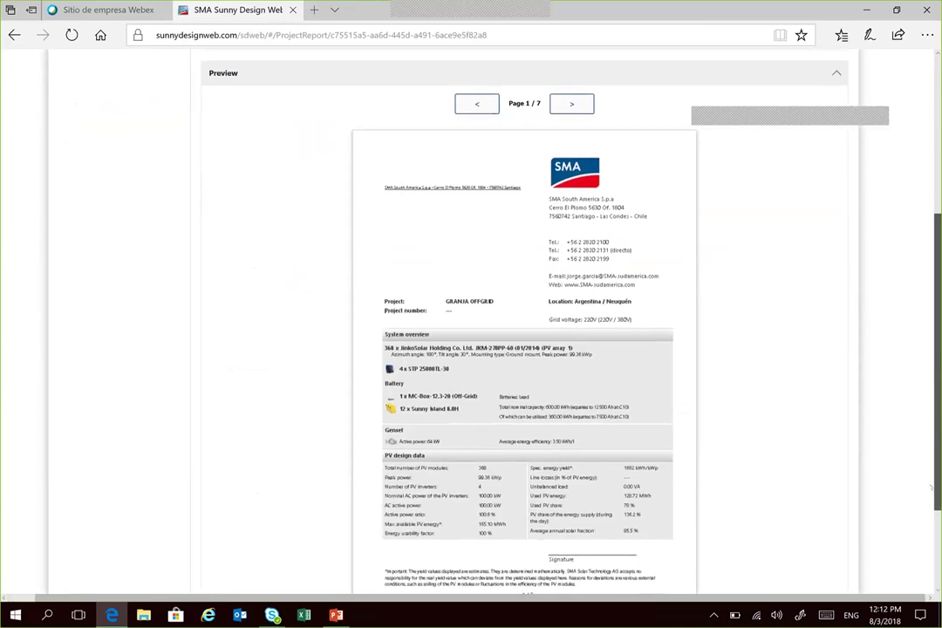
scroll(523, 349, up, 1)
scroll(523, 349, down, 1)
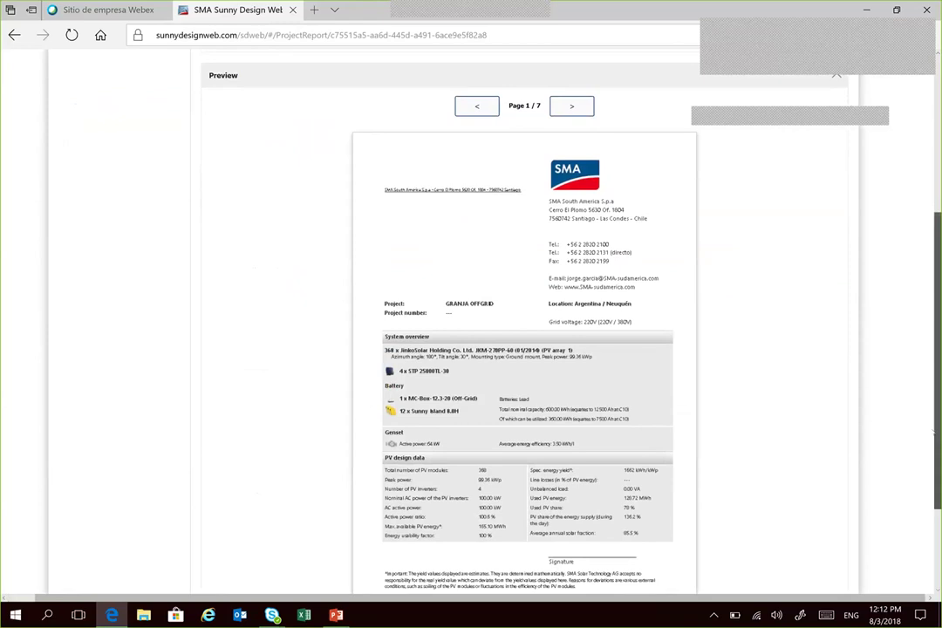
scroll(933, 432, up, 3)
scroll(926, 321, down, 3)
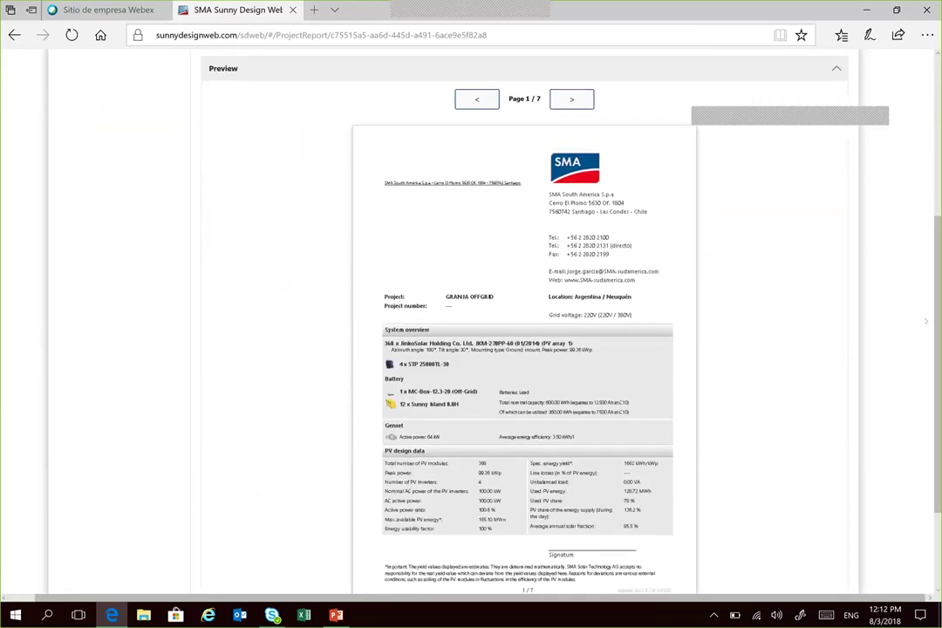
Step: Download the project documentation as GRANJA OFFGRID.pdf and open it maximized in Adobe Reader
scroll(922, 176, up, 2)
scroll(923, 176, up, 1)
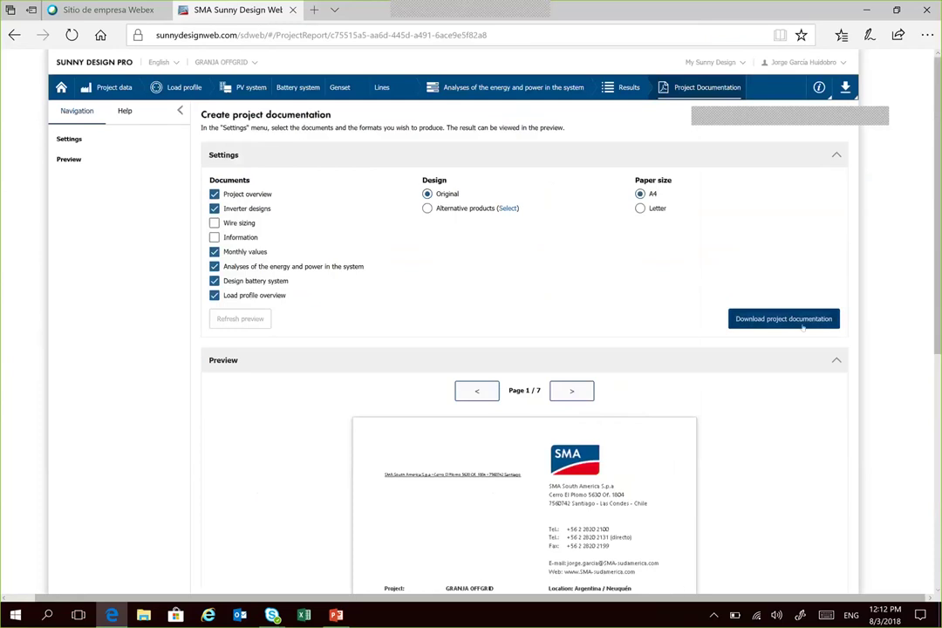
click(783, 319)
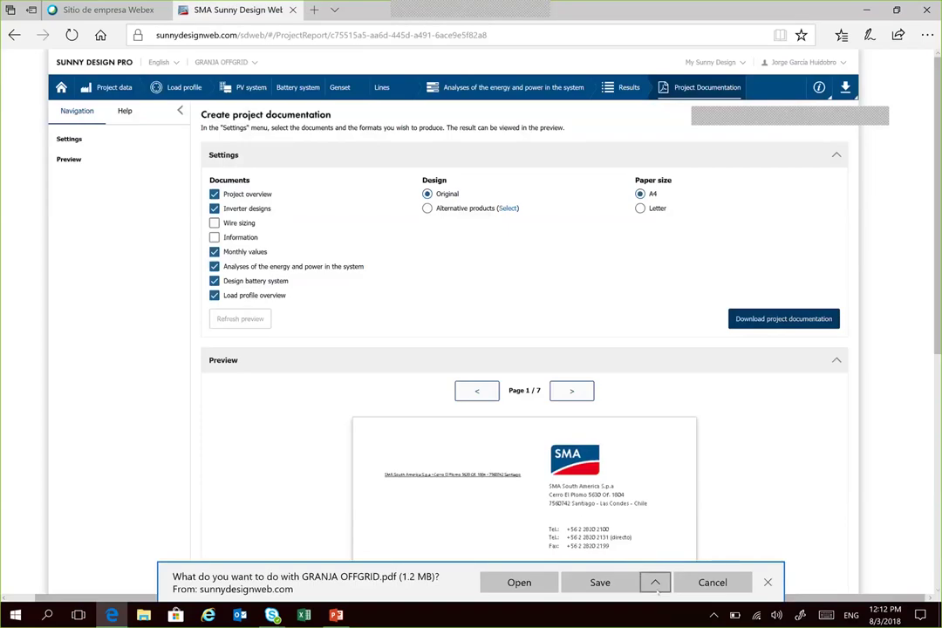
click(508, 586)
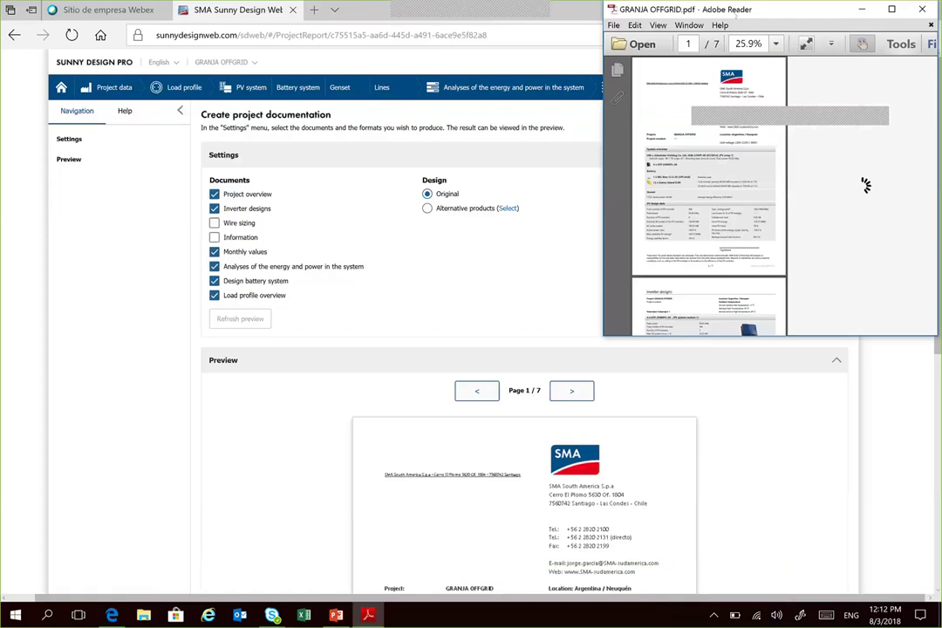
drag(724, 17, 375, 181)
double_click(435, 170)
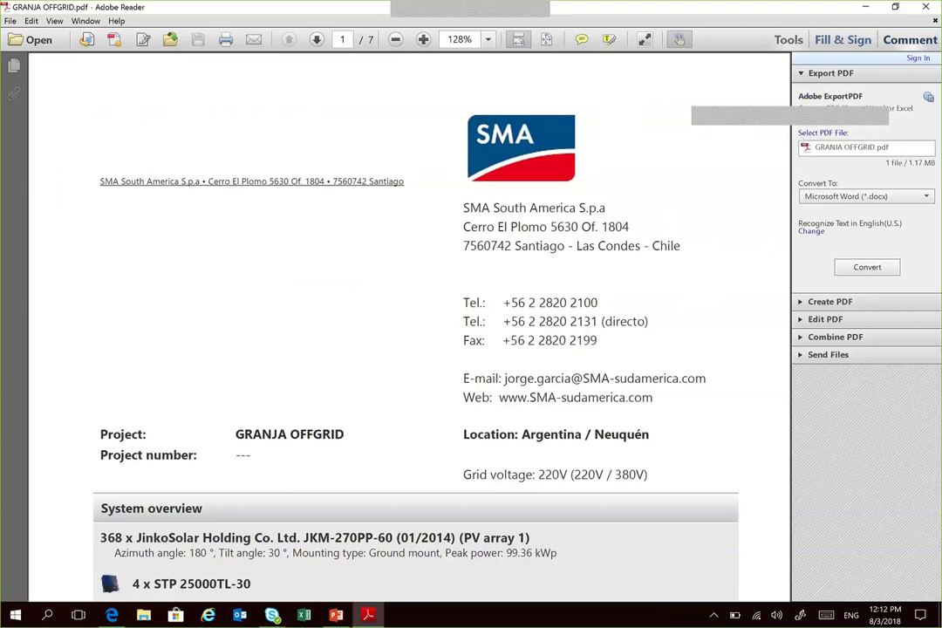
Step: Read the report's project overview page, including the system overview, battery, genset and PV design data
scroll(598, 258, down, 5)
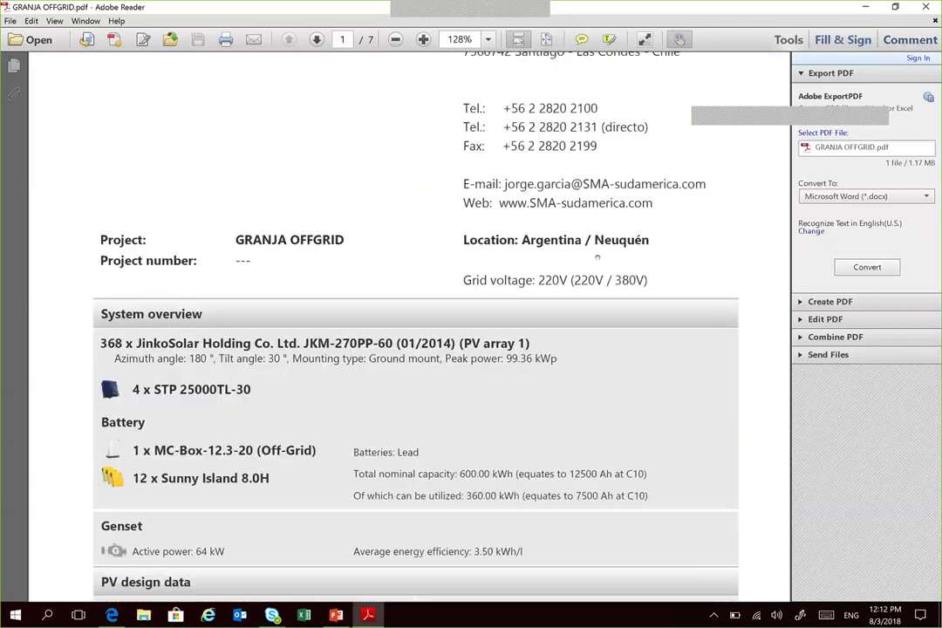
scroll(597, 257, down, 1)
scroll(597, 258, down, 1)
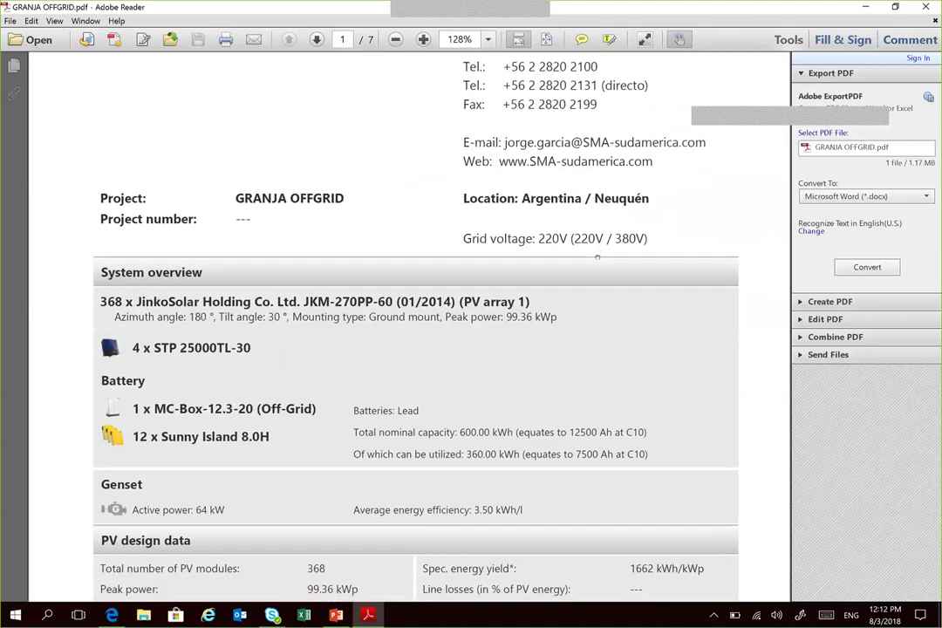
scroll(597, 257, down, 2)
scroll(598, 257, down, 3)
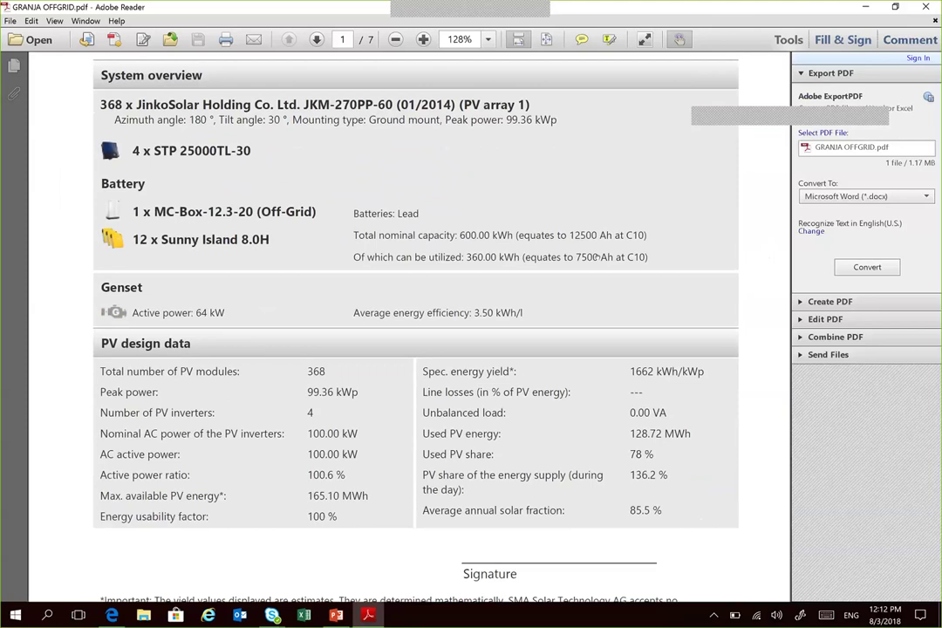
scroll(597, 257, down, 1)
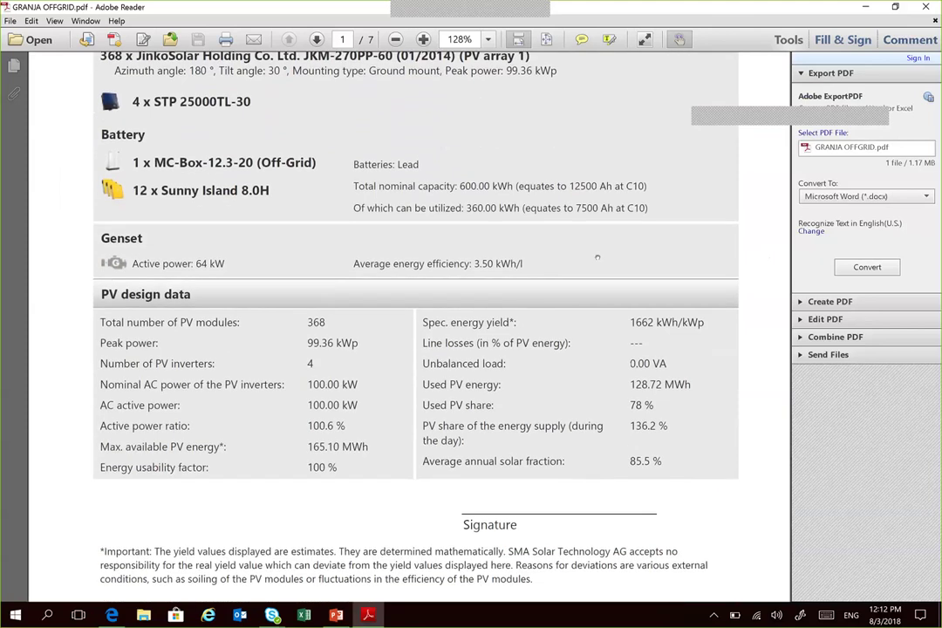
scroll(597, 257, down, 4)
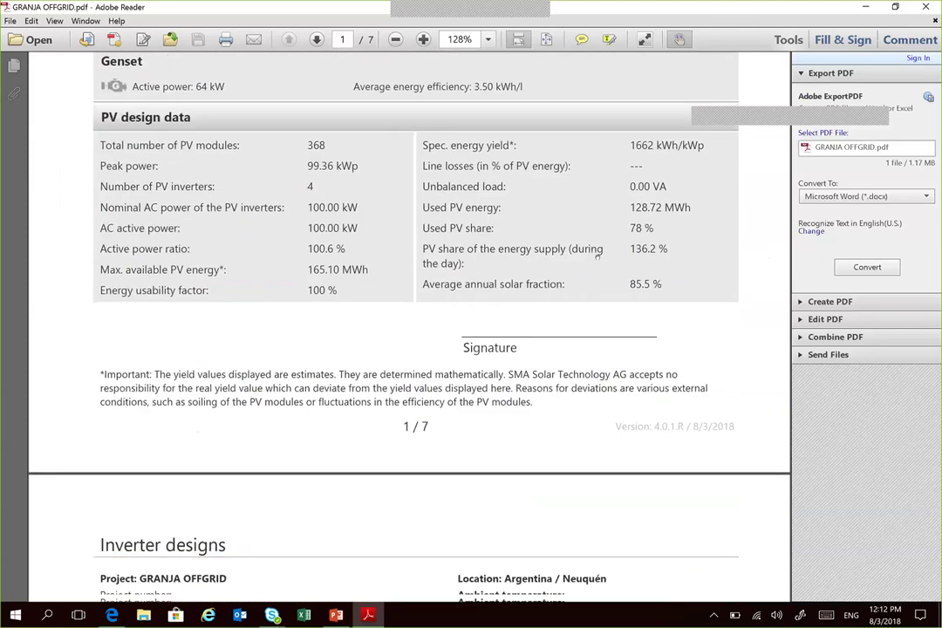
scroll(597, 255, down, 5)
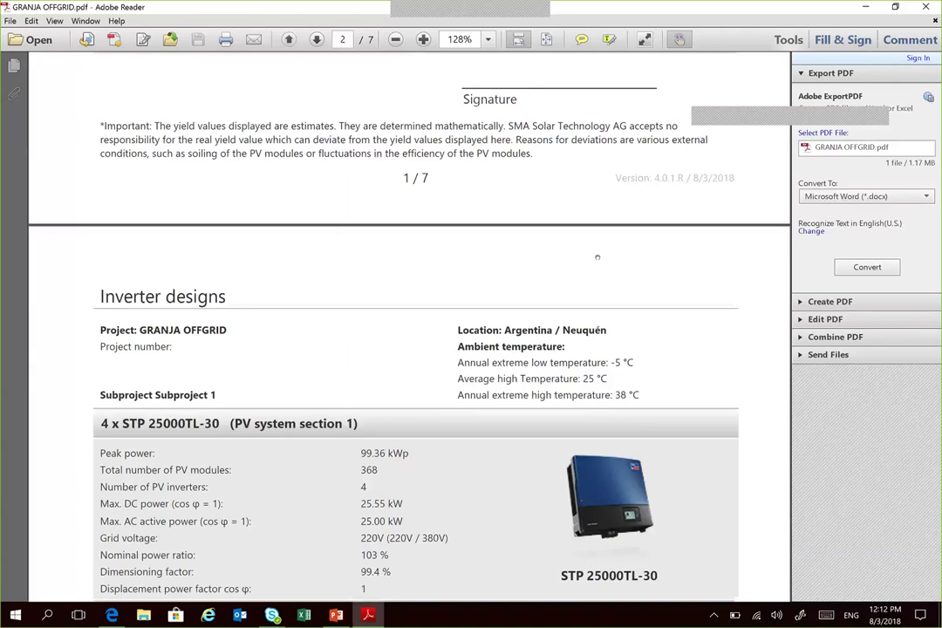
scroll(597, 257, up, 3)
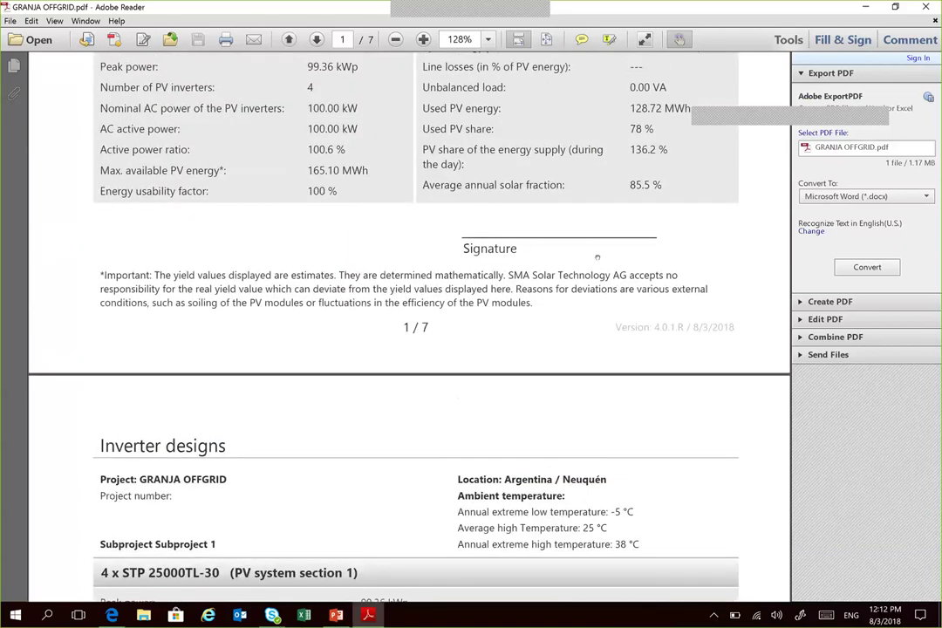
scroll(597, 258, up, 1)
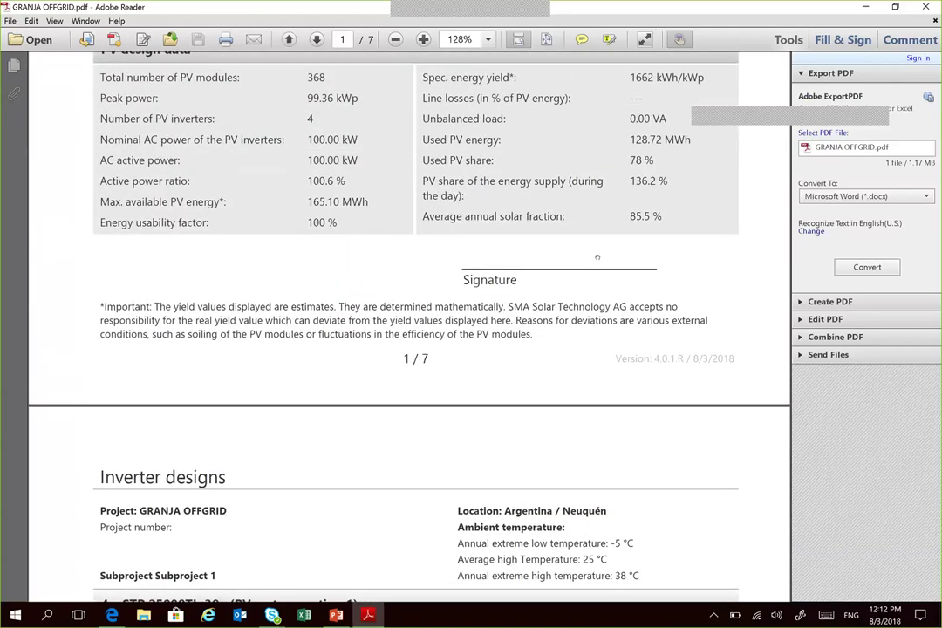
scroll(597, 257, up, 1)
Step: Look over the STP 25000TL-30 inverter design page and compare it with the project overview page
scroll(597, 257, down, 3)
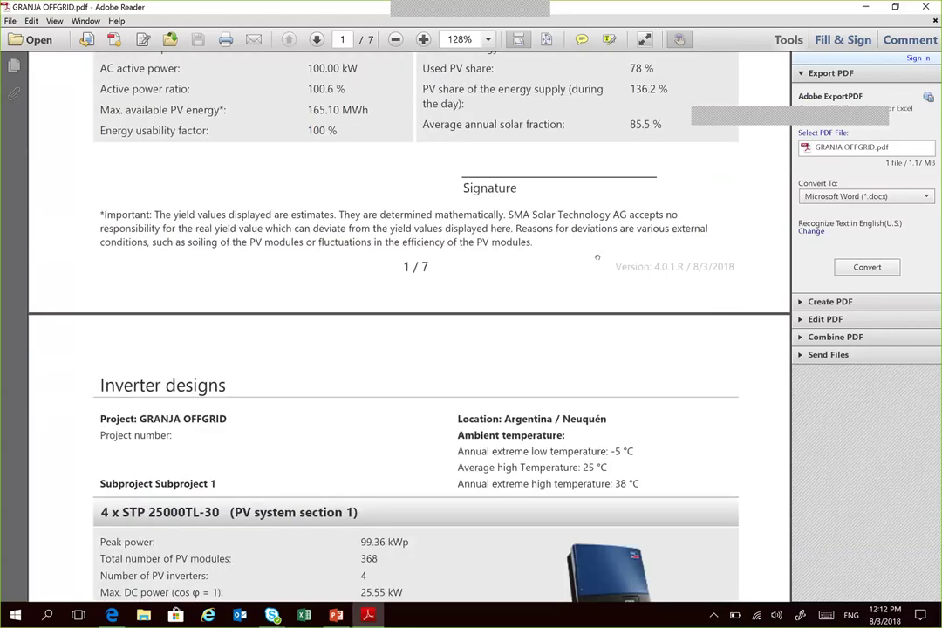
scroll(597, 257, down, 6)
scroll(597, 257, up, 4)
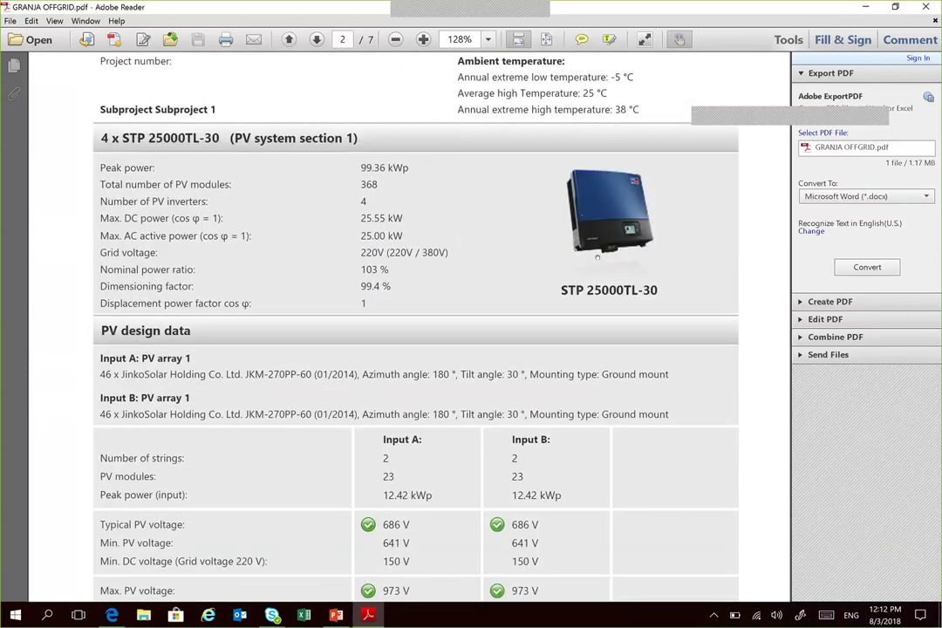
scroll(598, 257, up, 3)
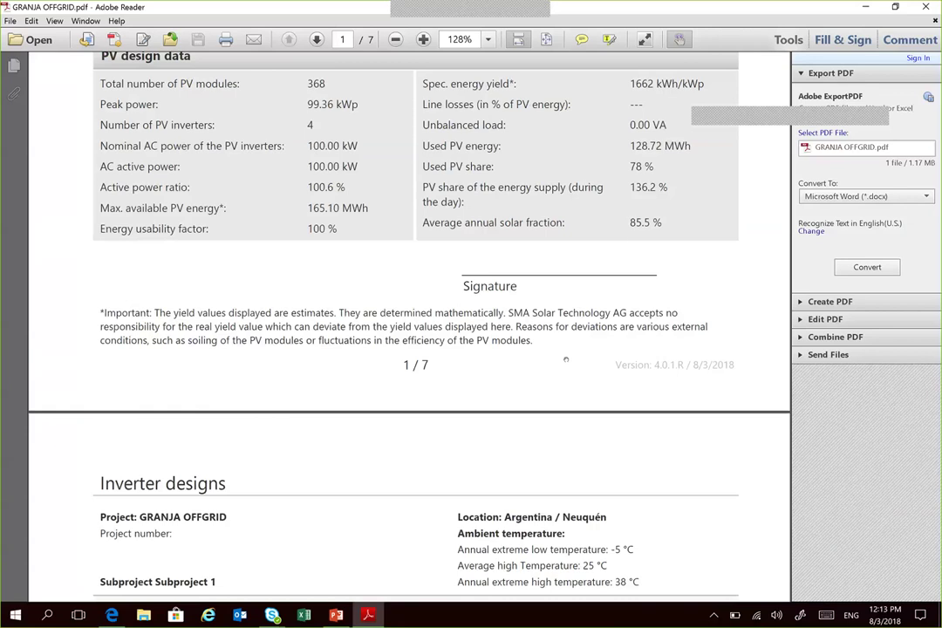
scroll(565, 359, up, 3)
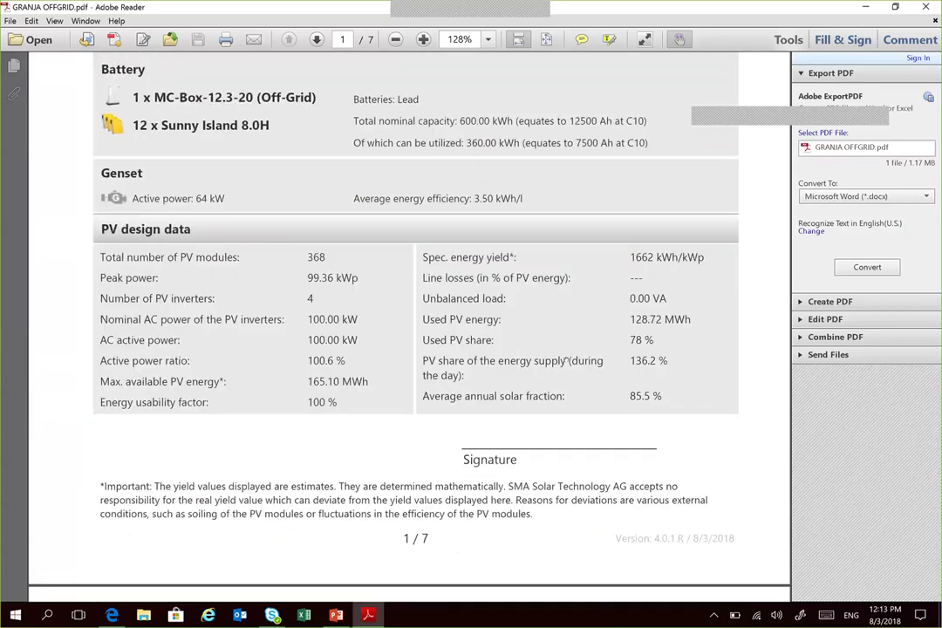
scroll(565, 359, up, 8)
scroll(565, 359, down, 1)
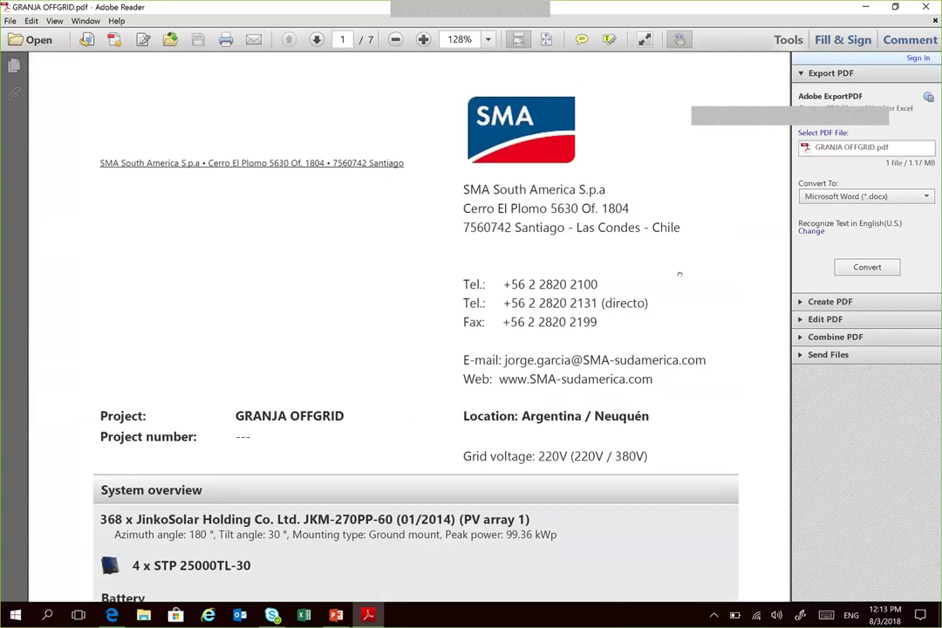
scroll(602, 190, down, 4)
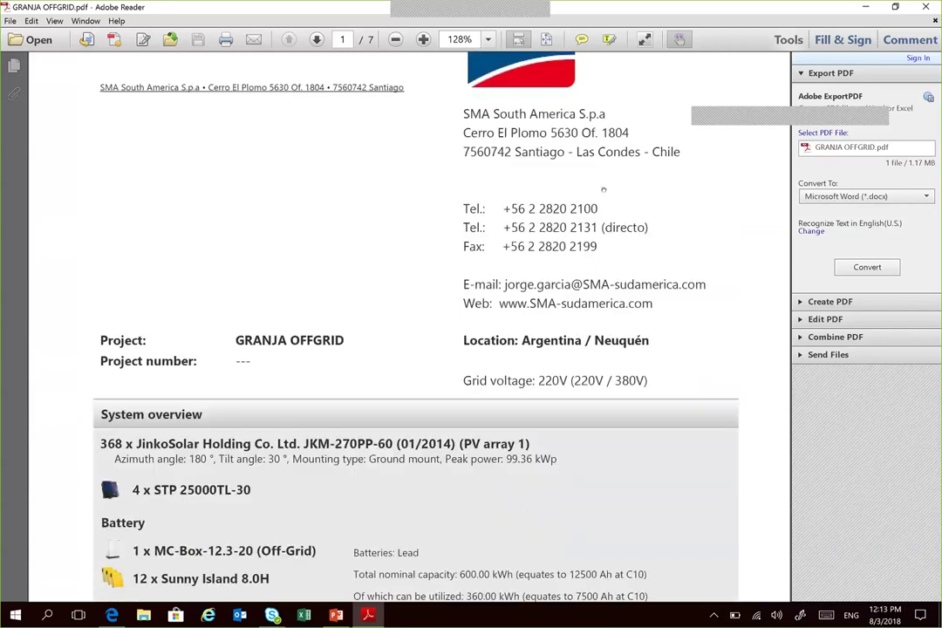
scroll(602, 189, down, 6)
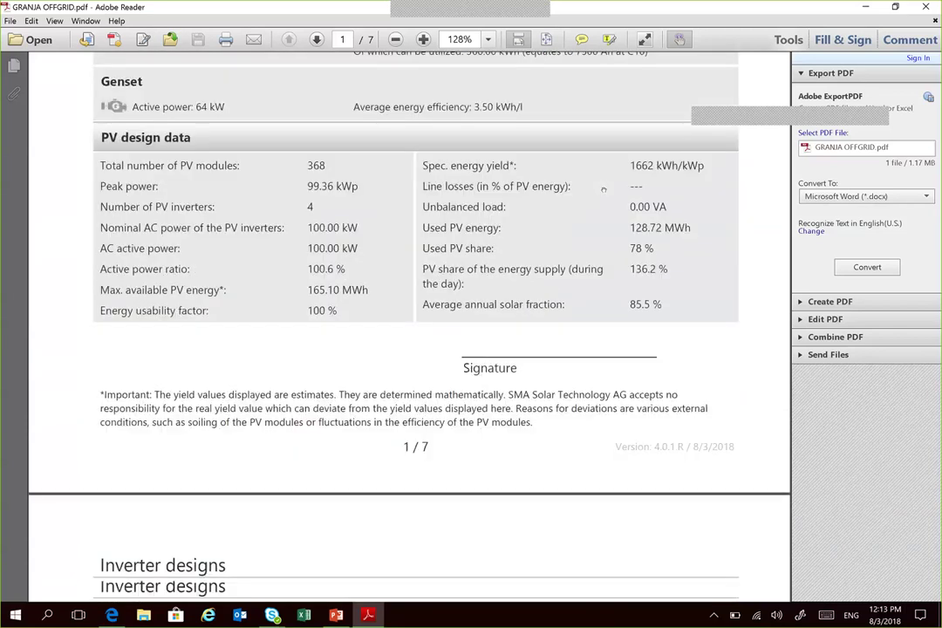
Step: Examine the report's monthly values, power and energy analyses, and monthly solar fraction with fuel consumption, and close the PDF
scroll(603, 189, down, 7)
scroll(603, 189, down, 15)
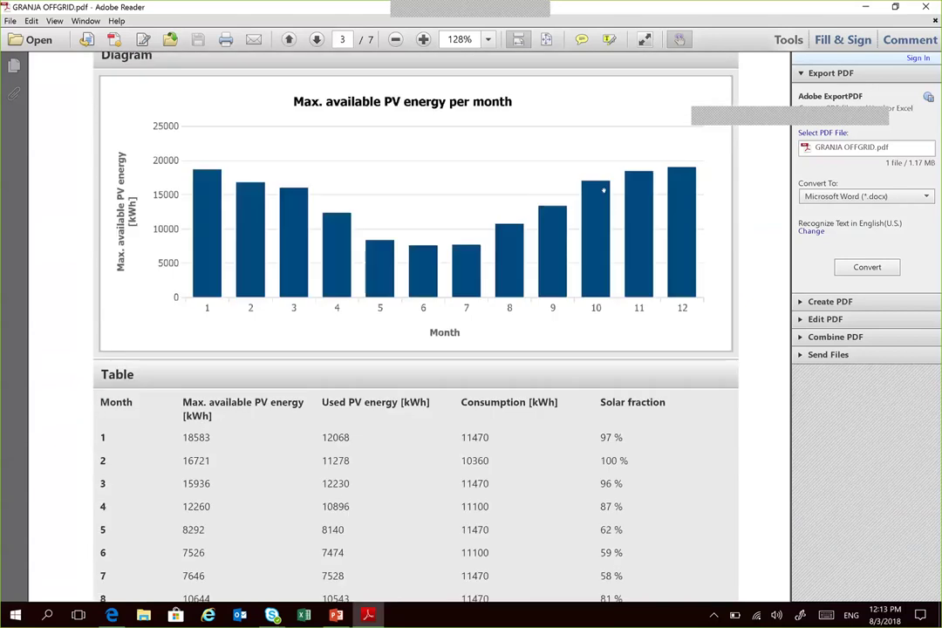
scroll(603, 189, up, 1)
scroll(602, 189, down, 4)
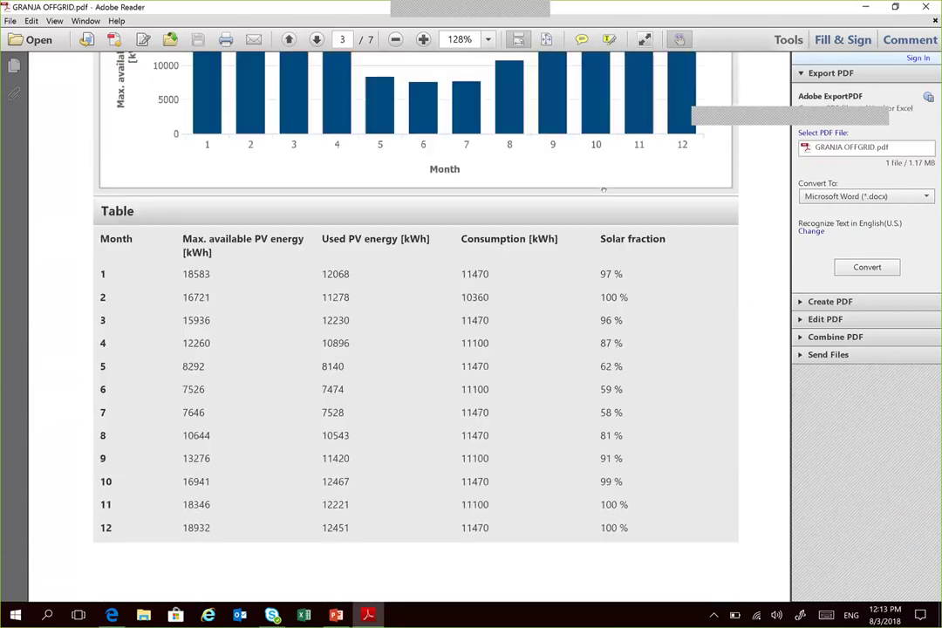
scroll(603, 189, down, 3)
scroll(603, 189, down, 7)
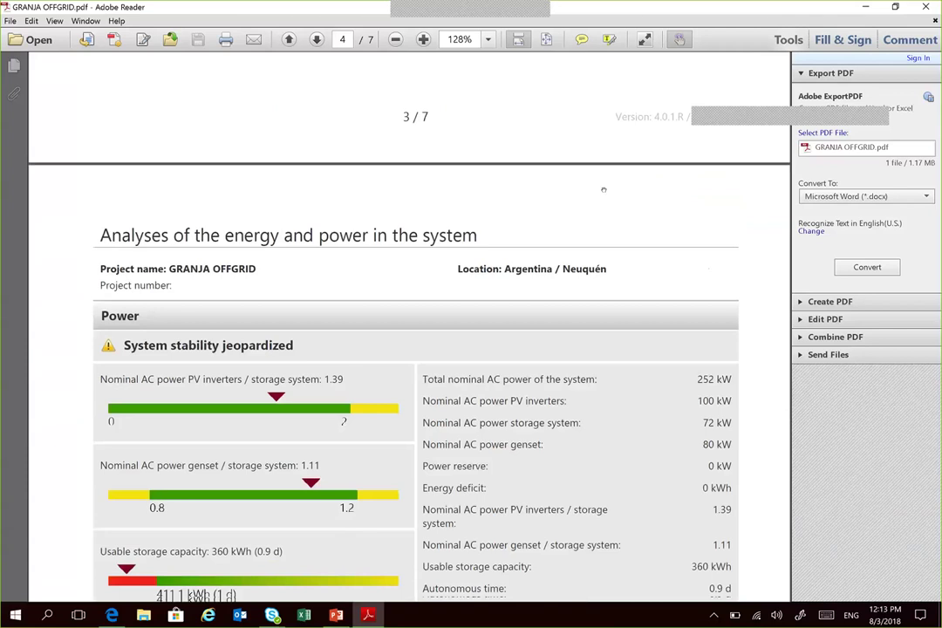
scroll(603, 189, down, 3)
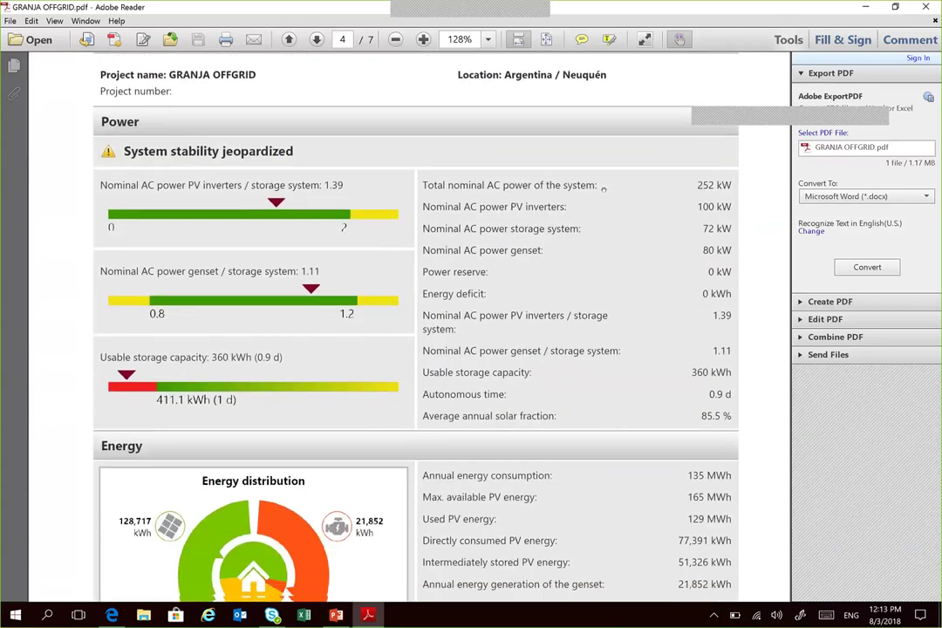
scroll(603, 188, down, 3)
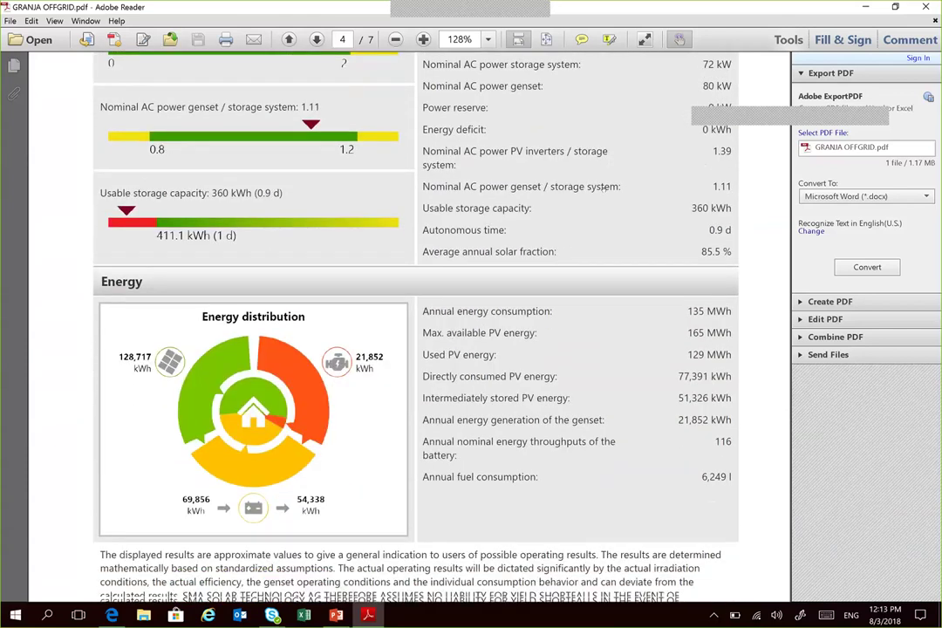
scroll(602, 186, down, 5)
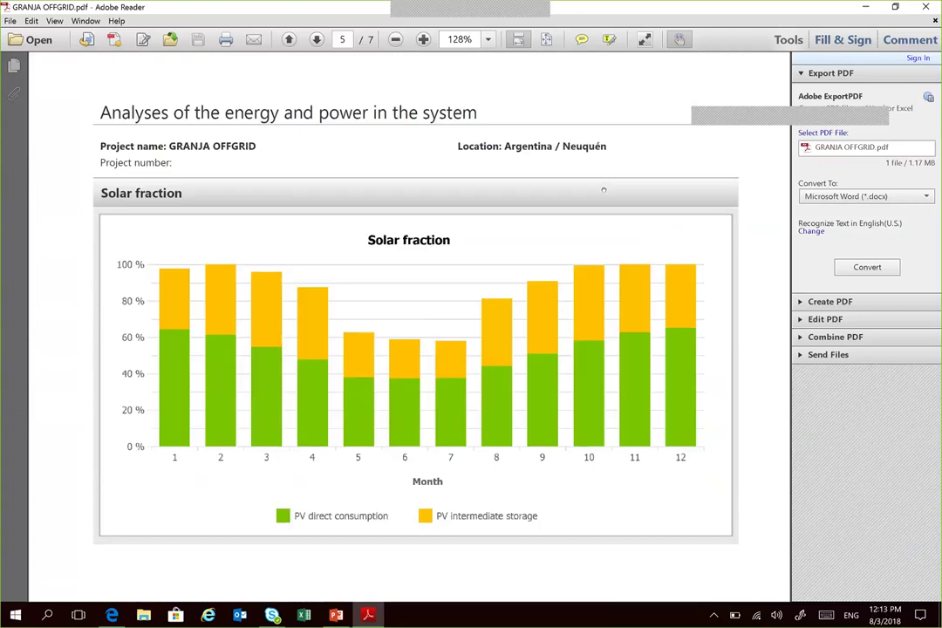
scroll(602, 189, down, 1)
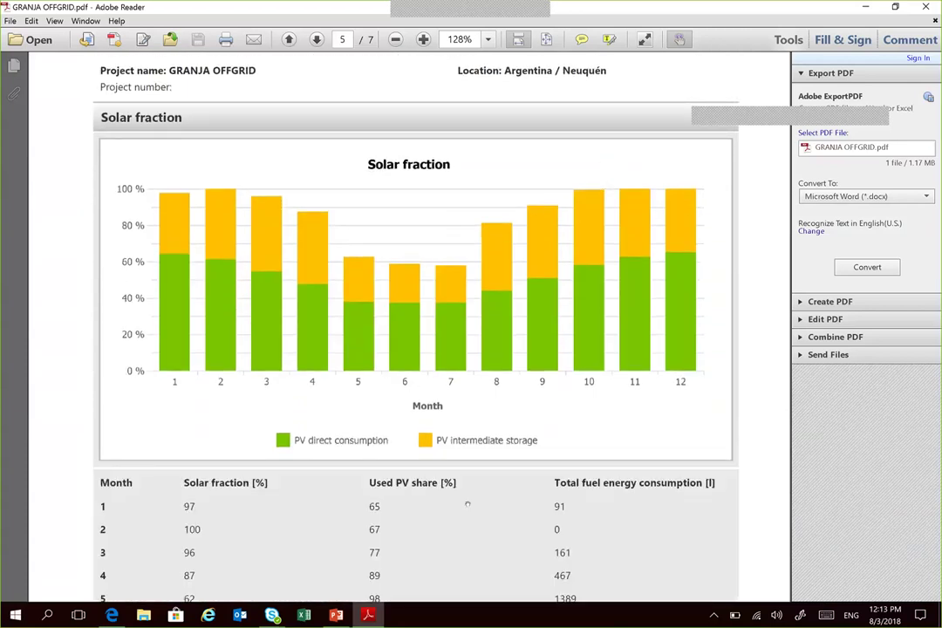
scroll(467, 504, down, 3)
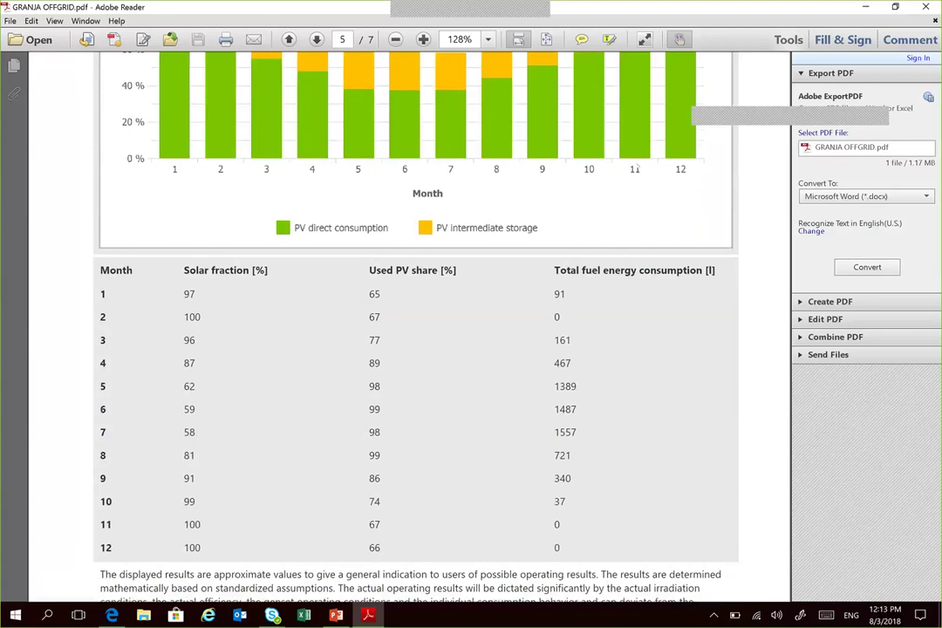
click(925, 7)
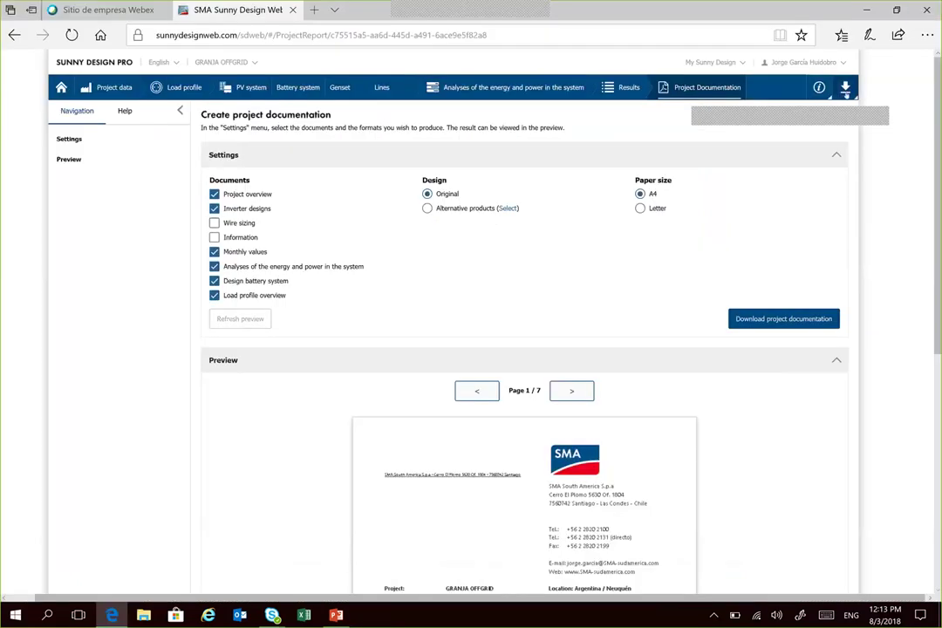
Step: Export the project as a Sunny Design project file named GRANJA OFFGRID.sdp3 and save it to the Desktop
click(846, 91)
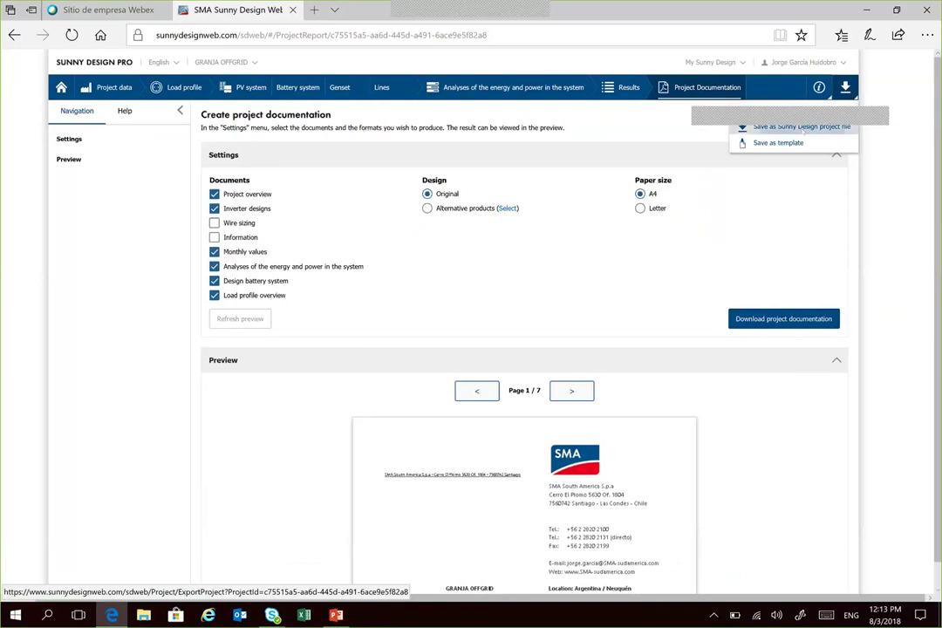
click(801, 127)
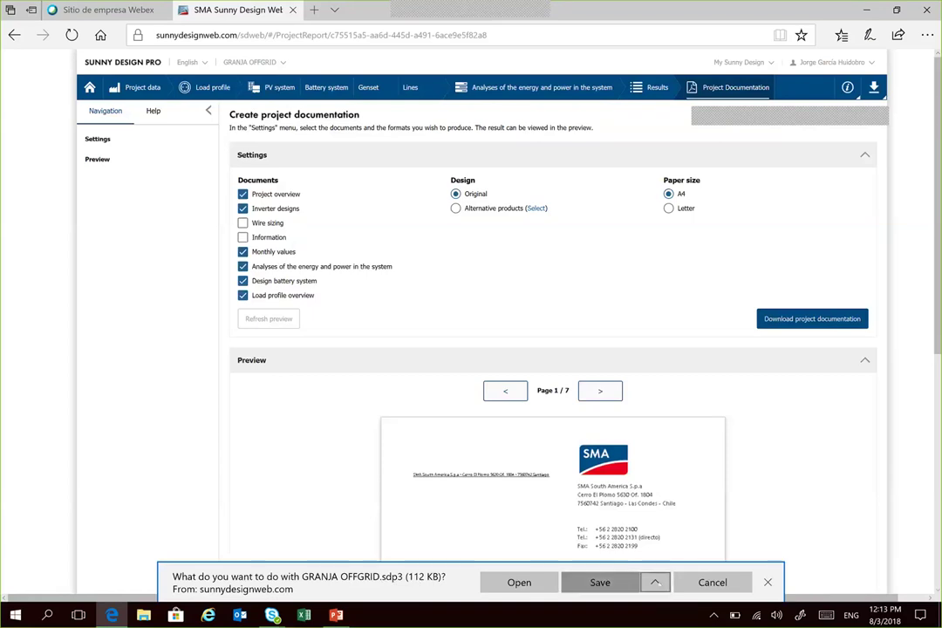
click(655, 582)
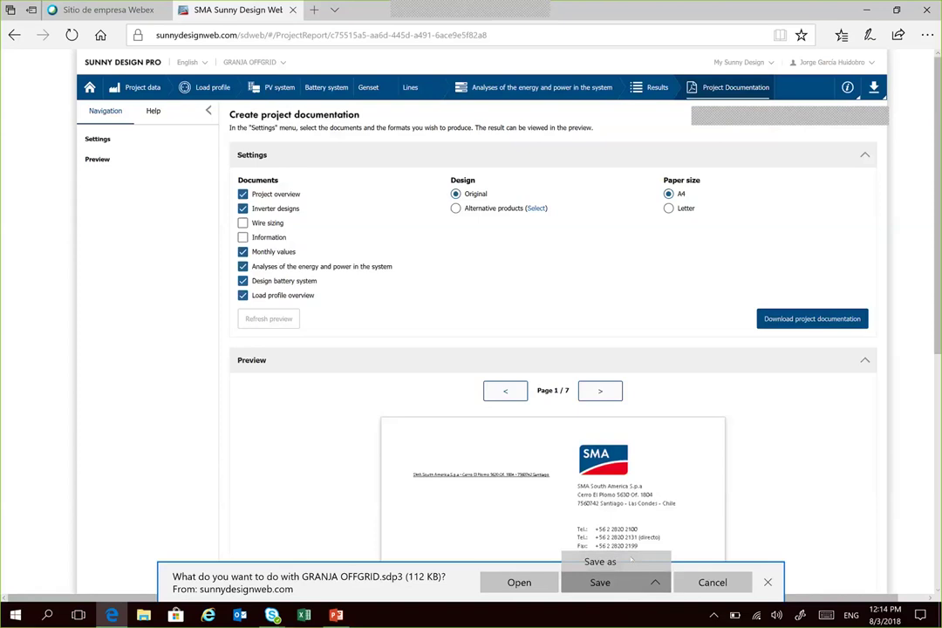
click(629, 561)
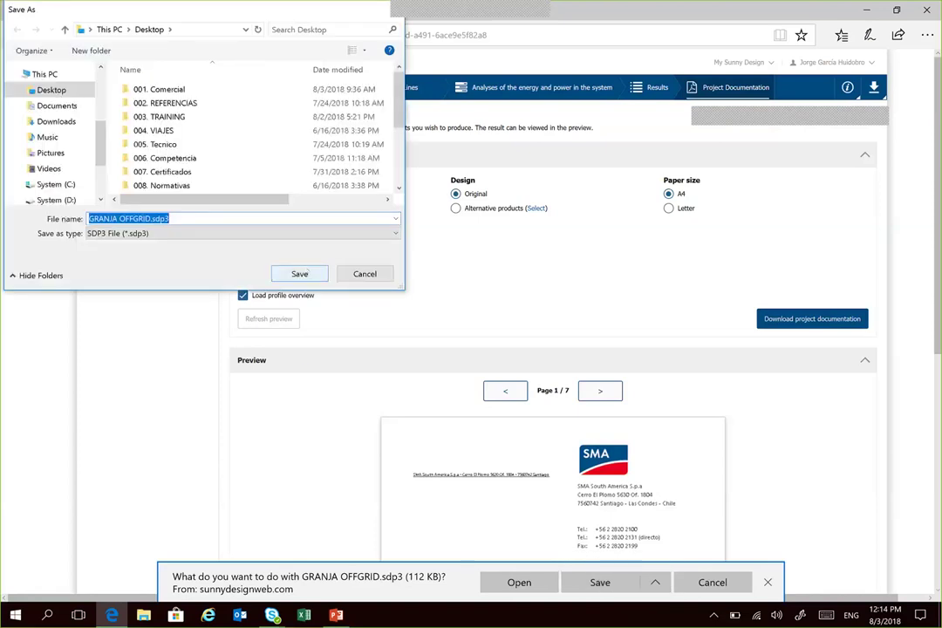
click(301, 274)
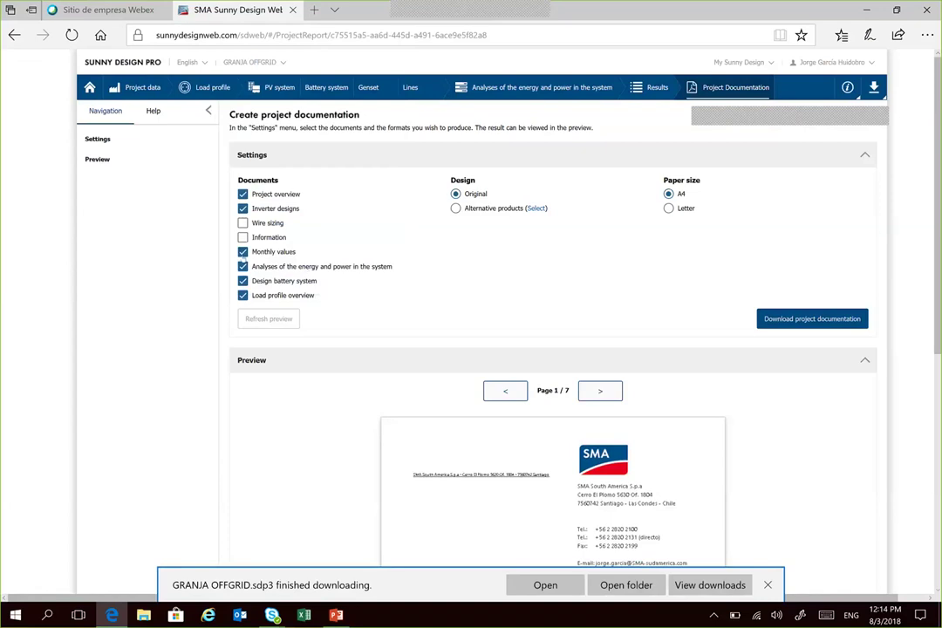
Step: Return to the home page, look at the import option for project files and its file selection, and close it without importing
click(145, 88)
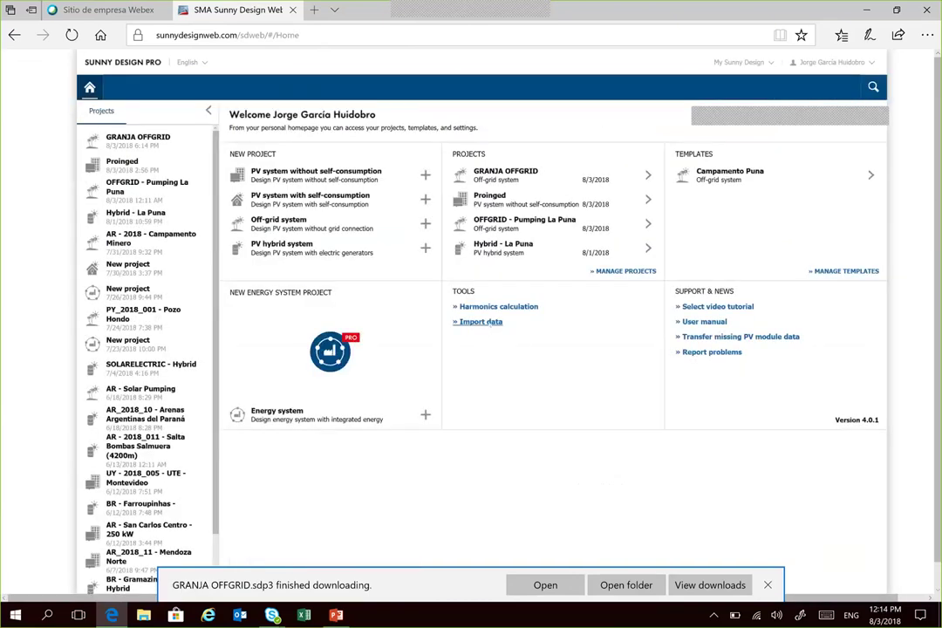
click(481, 322)
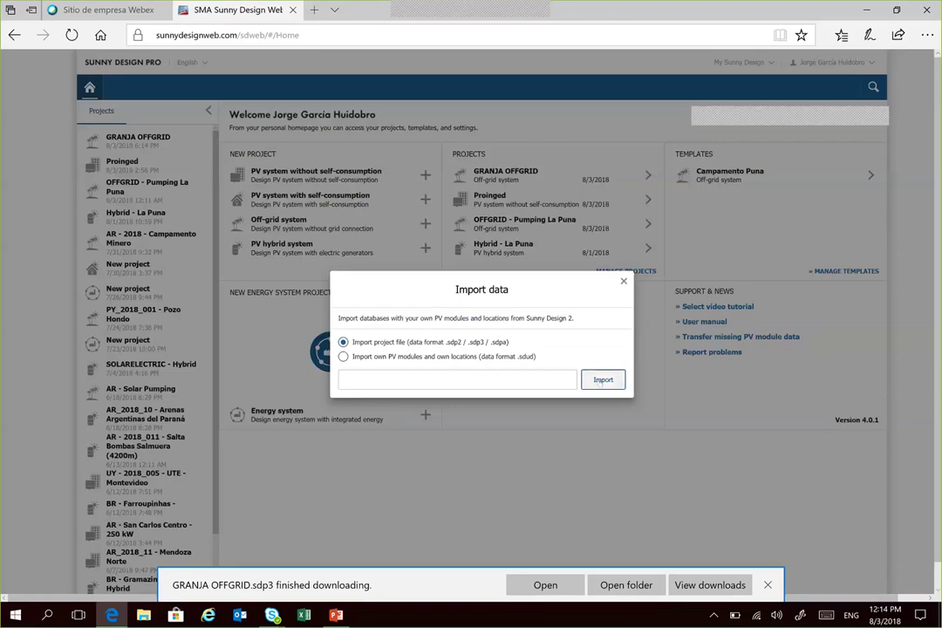
click(603, 380)
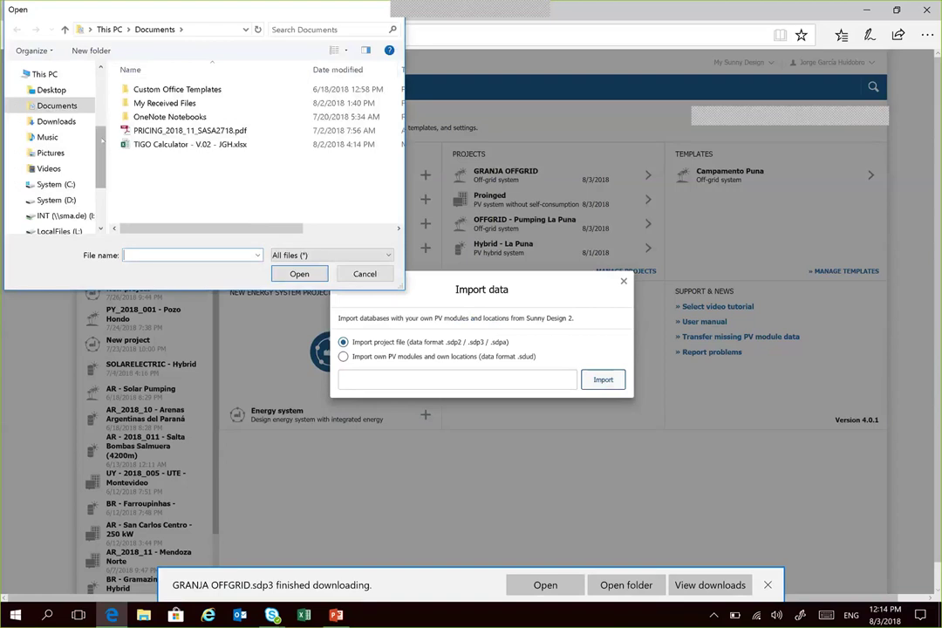
scroll(102, 117, up, 2)
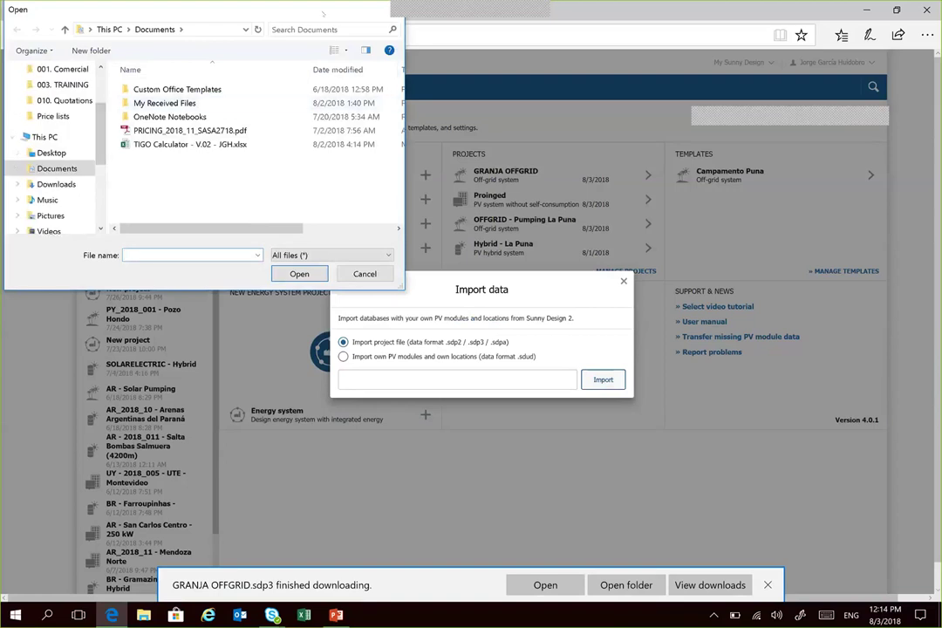
drag(331, 8, 331, 70)
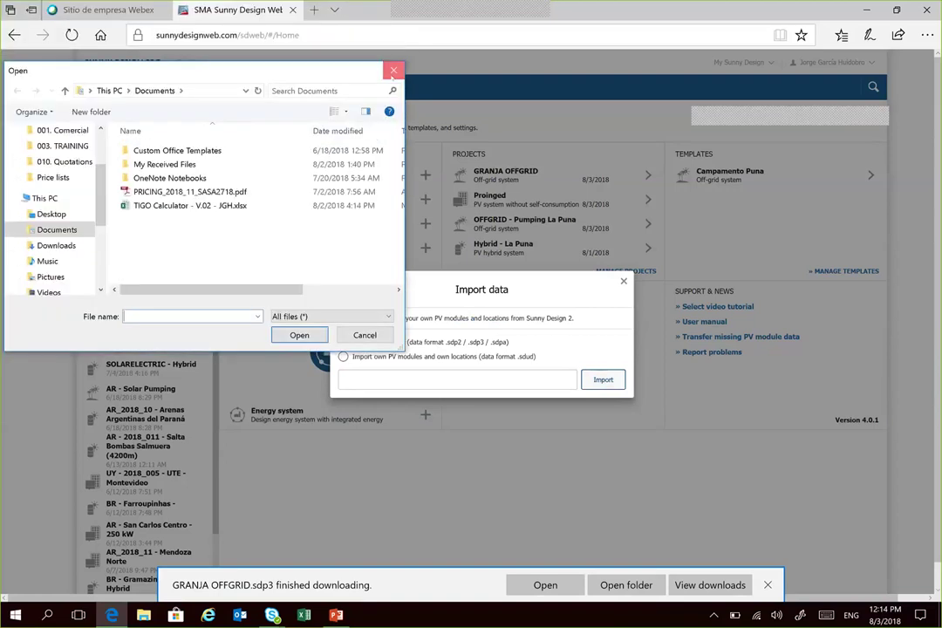
click(393, 71)
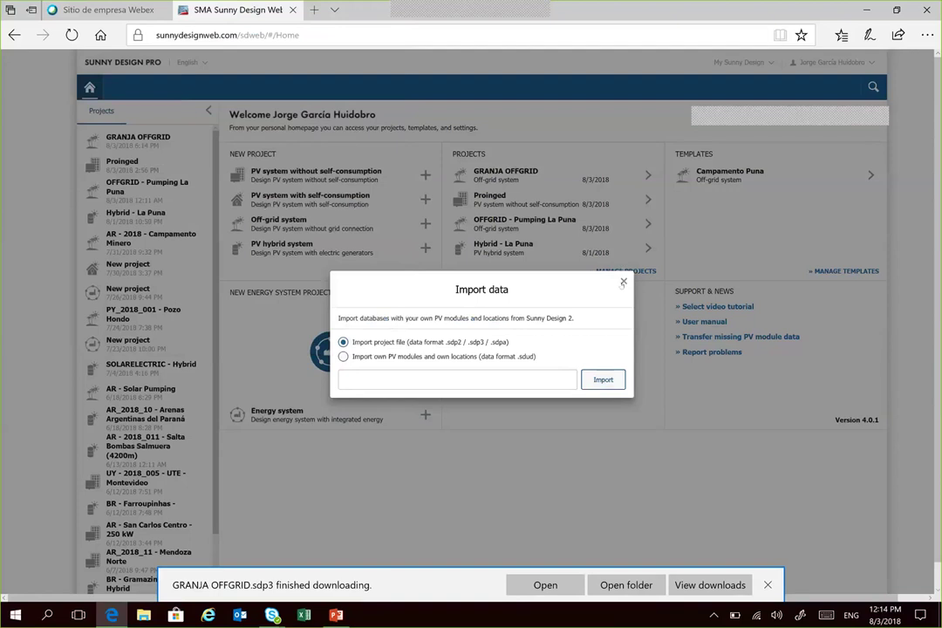
click(623, 282)
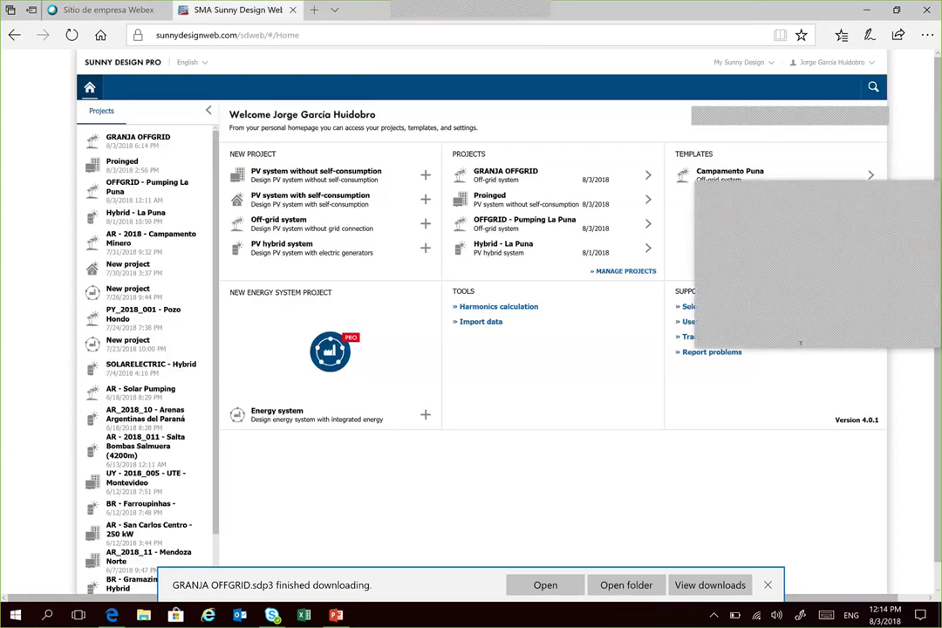
drag(799, 342, 800, 556)
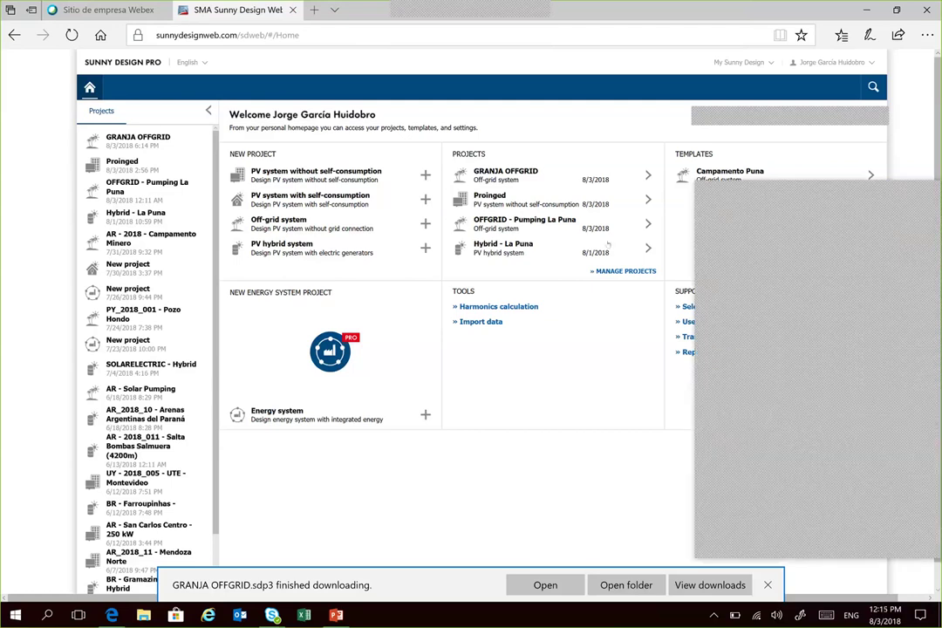